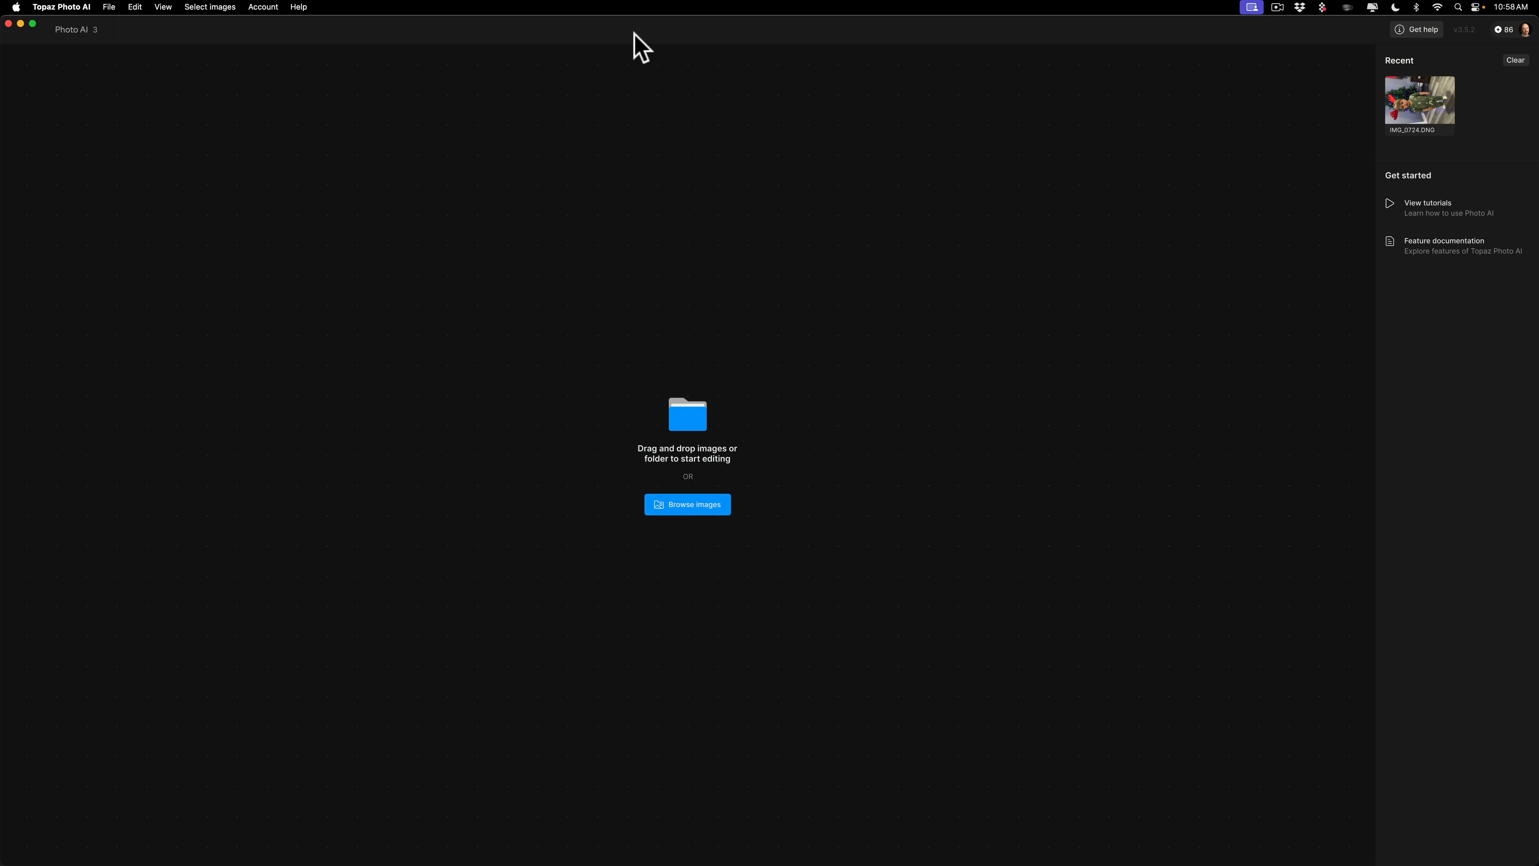
Open the image IMG_0724.DNG from the Desktop folder.
{"action": "left_click", "coordinate": [691, 497]}
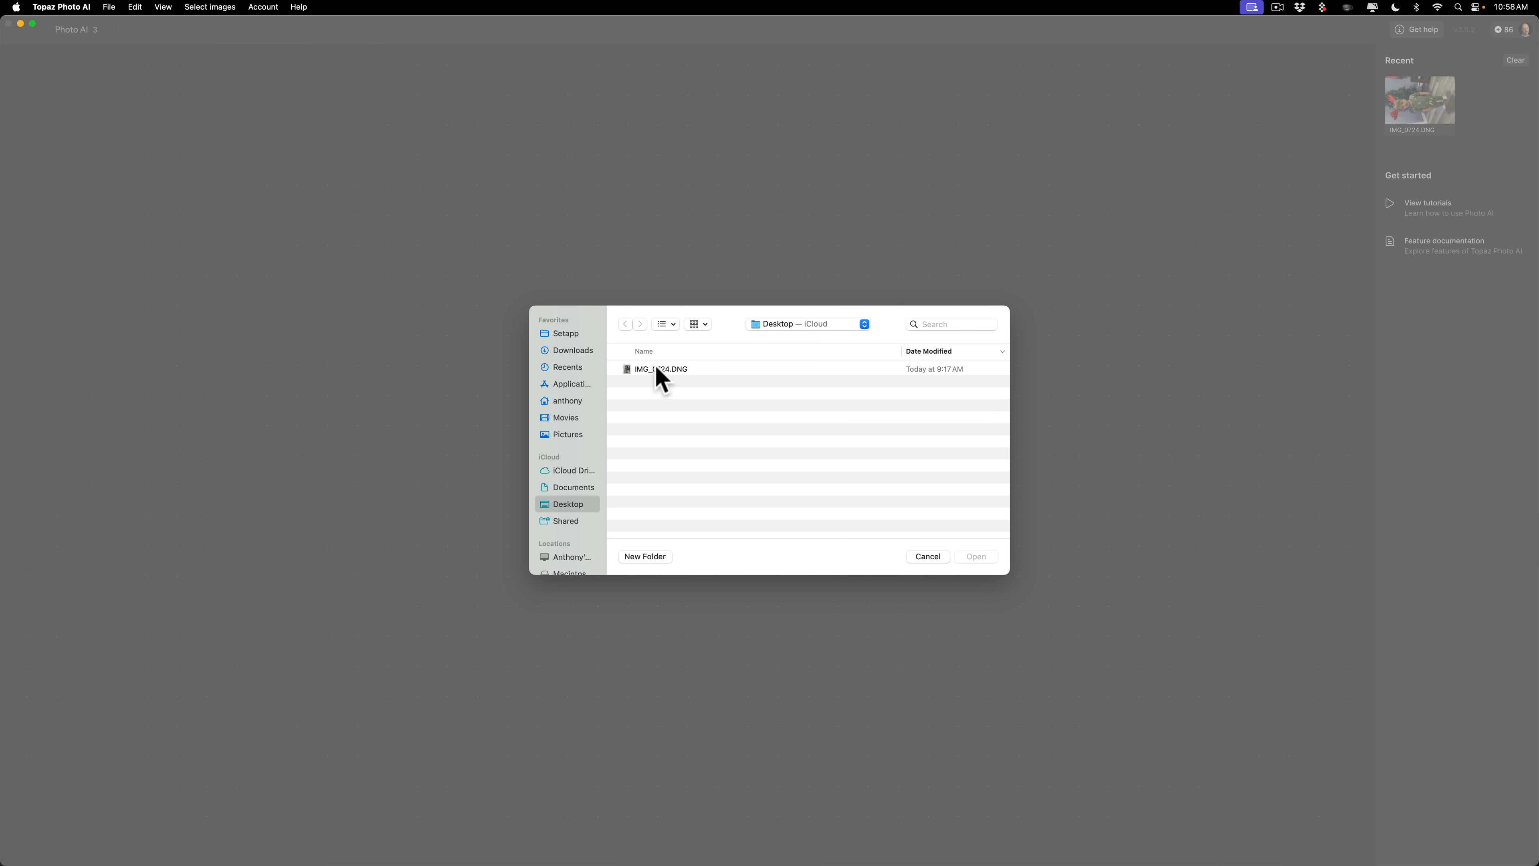
{"action": "left_click", "coordinate": [656, 368]}
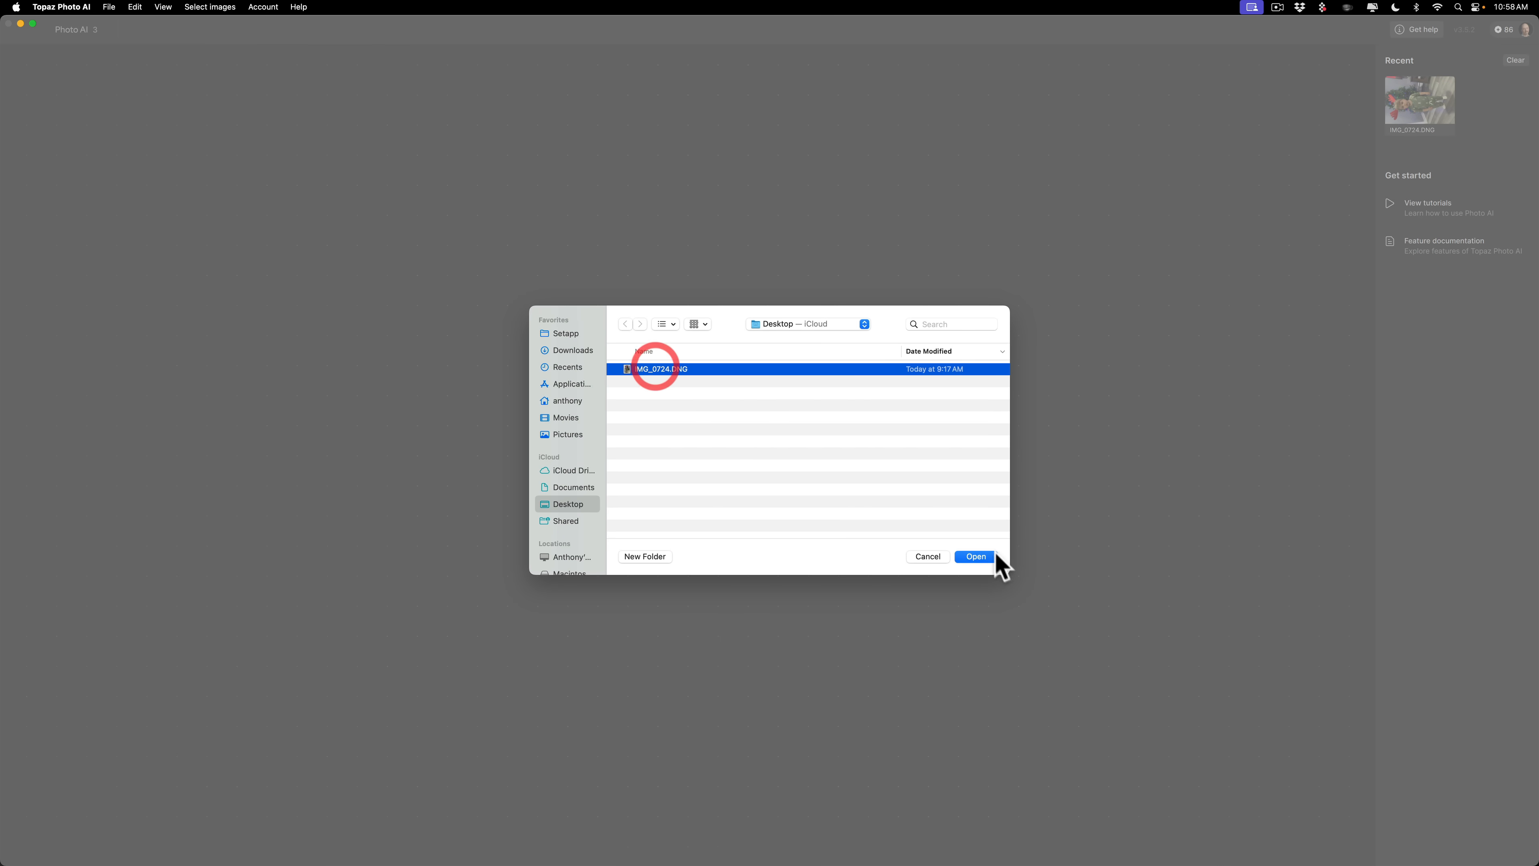
{"action": "left_click", "coordinate": [985, 555]}
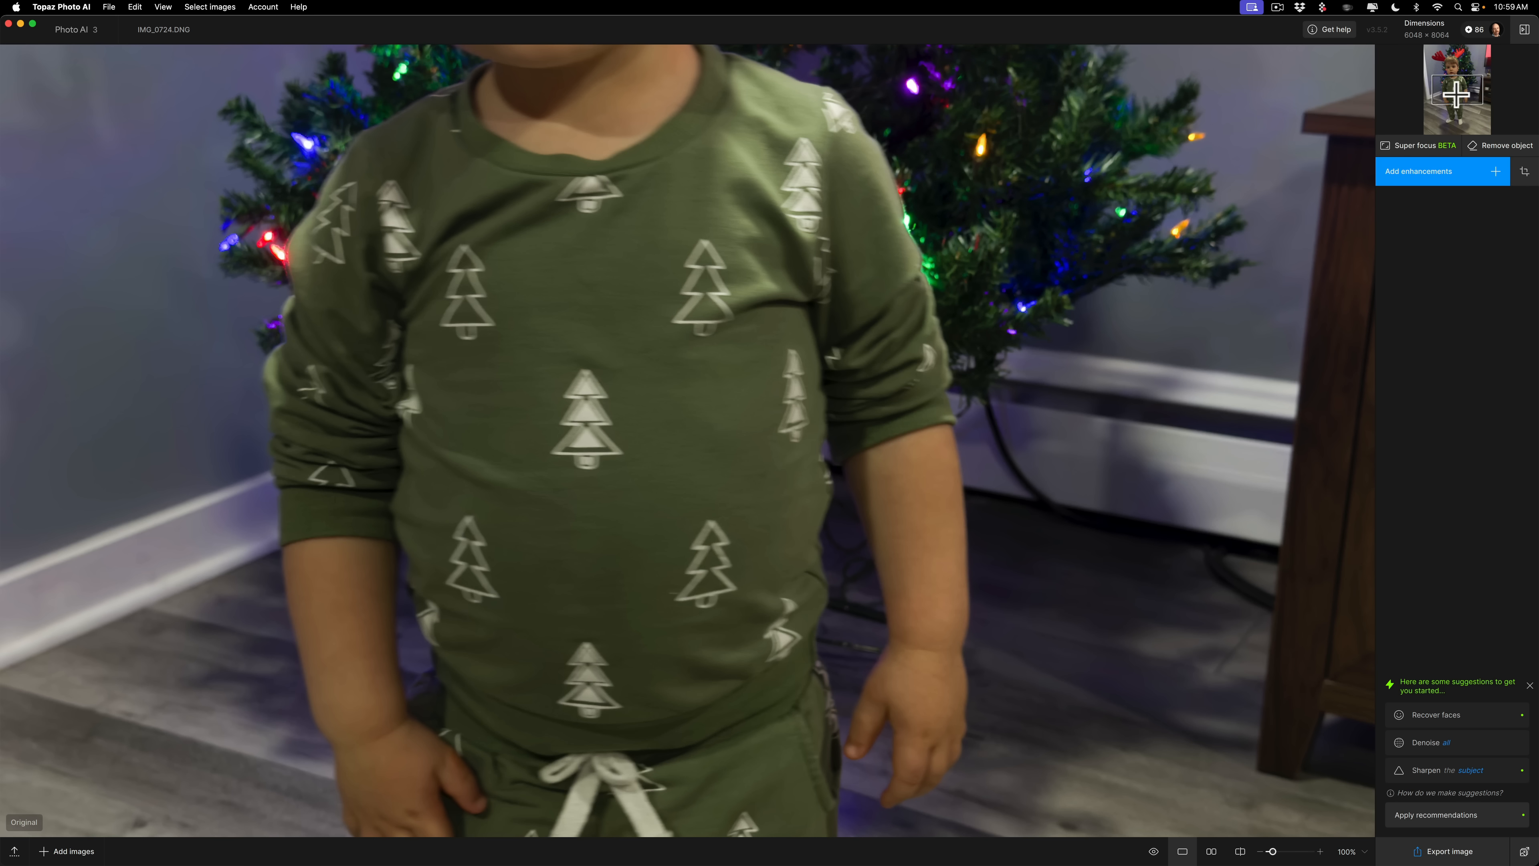
Apply the suggested subject sharpening to the image and compare the child's face with the original.
{"action": "left_click_drag", "start_coordinate": [1457, 94], "coordinate": [1450, 65]}
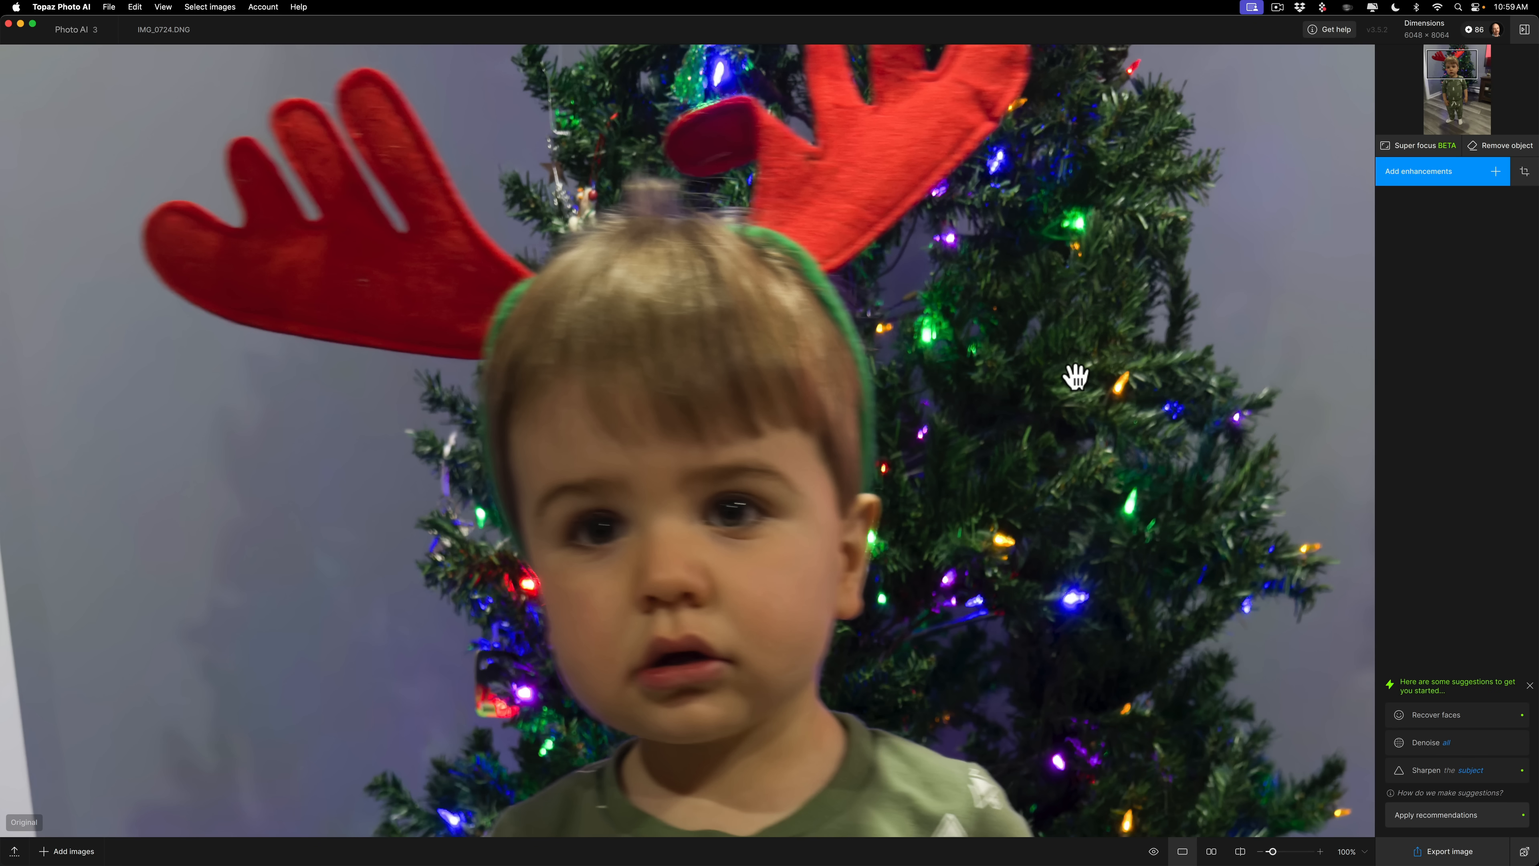
{"action": "left_click_drag", "start_coordinate": [1445, 66], "coordinate": [1441, 65]}
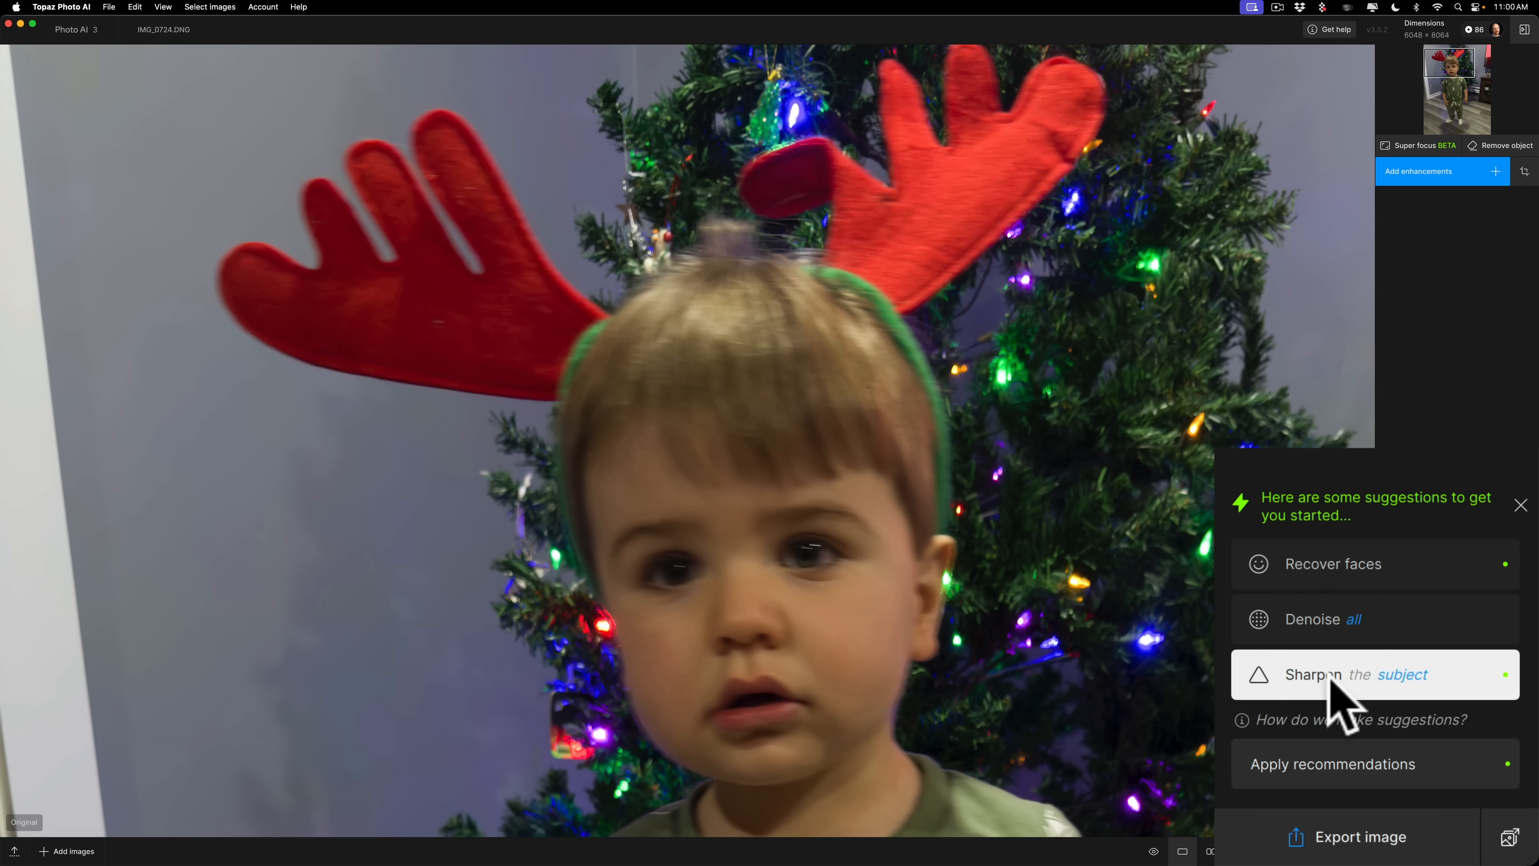
{"action": "mouse_move", "coordinate": [1397, 678]}
{"action": "left_click", "coordinate": [1321, 689]}
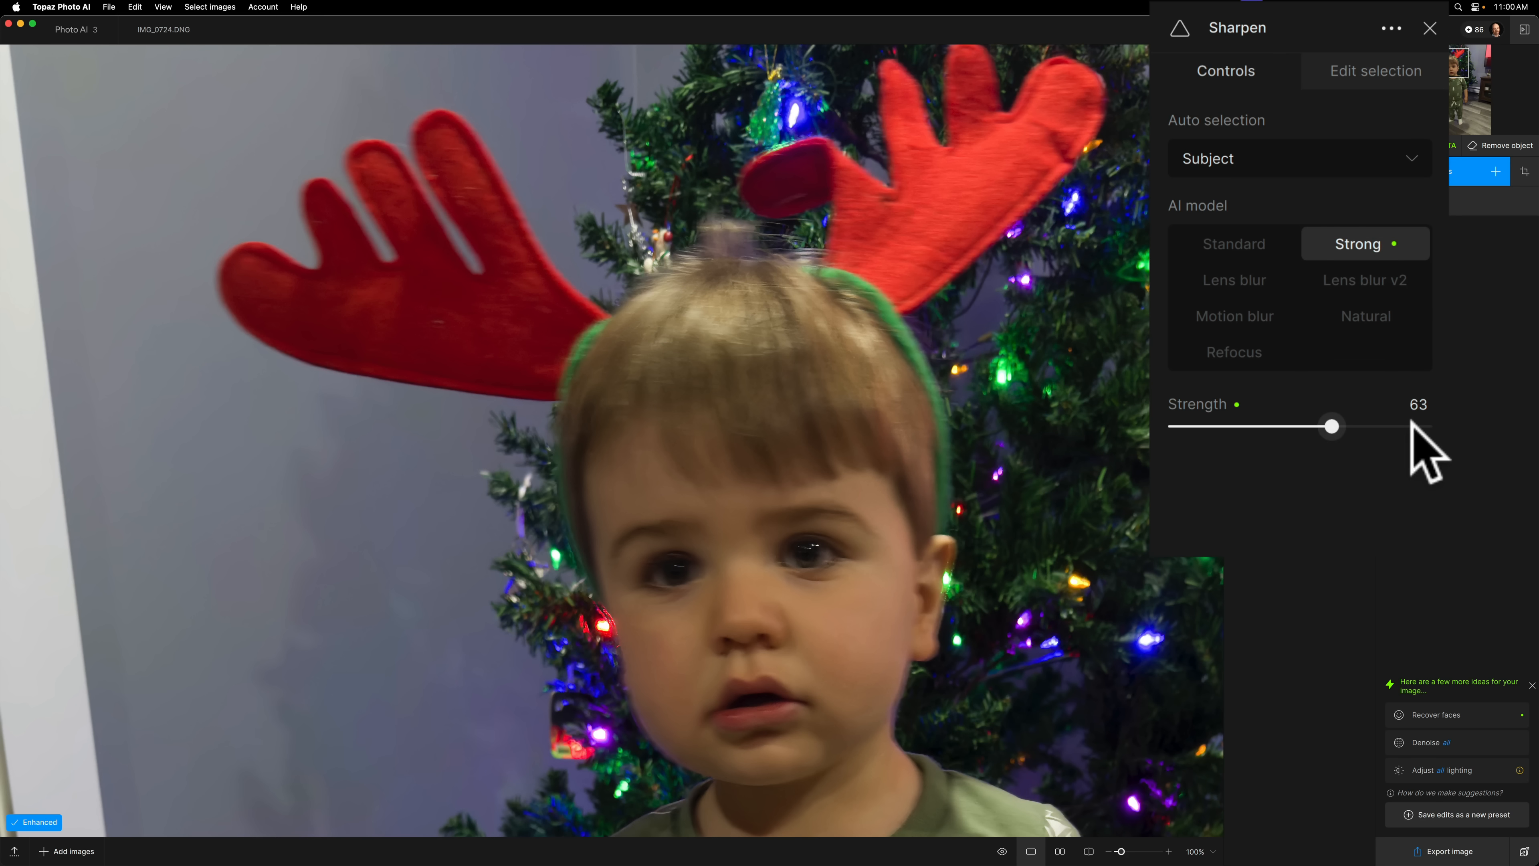
{"action": "left_click", "coordinate": [1002, 852]}
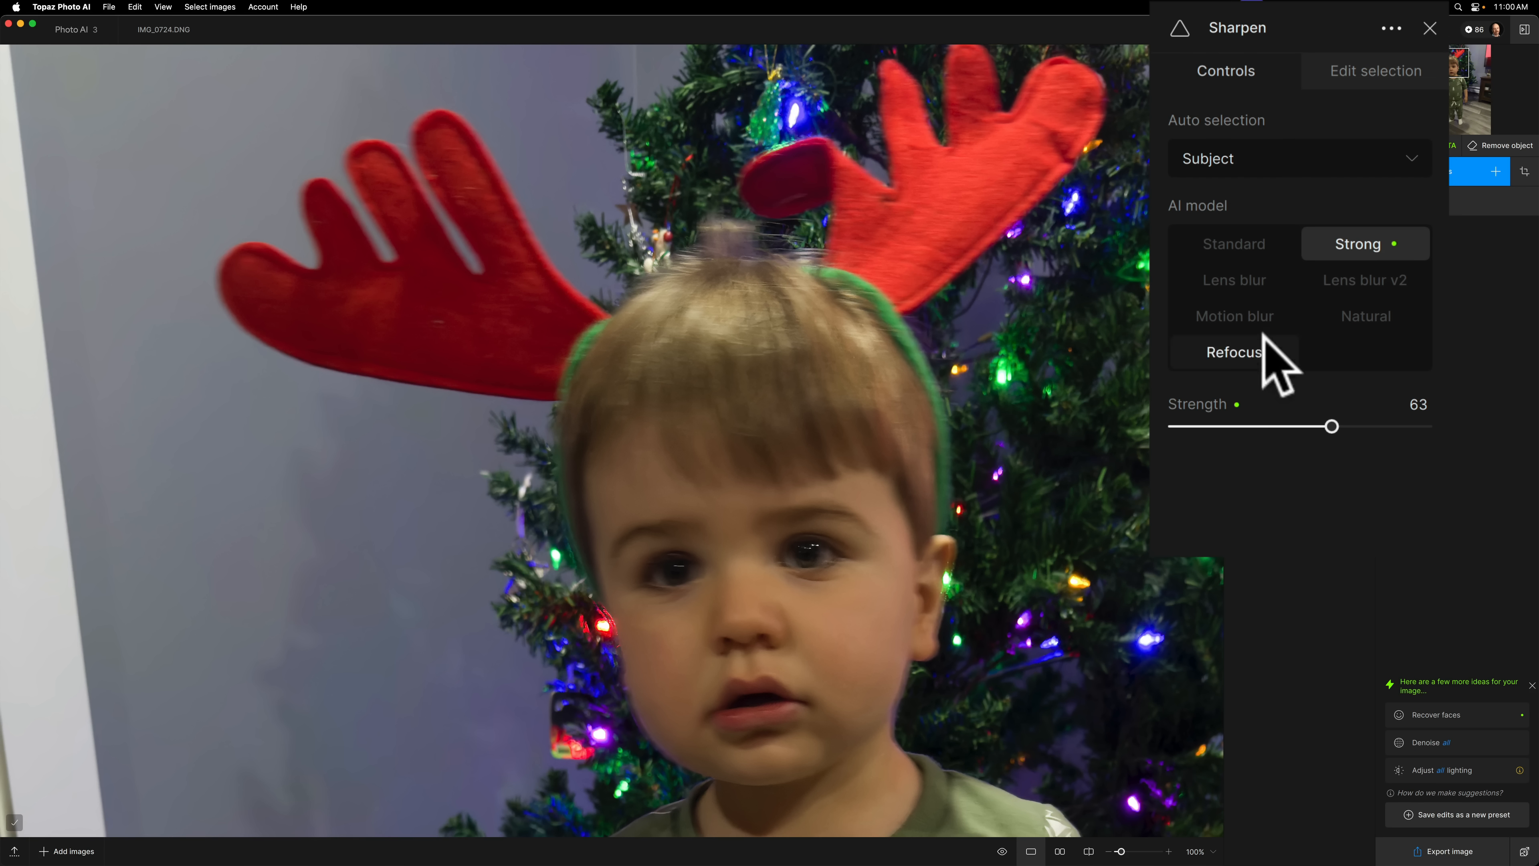
Switch the sharpening AI model to Motion blur and compare the result with the original.
{"action": "left_click", "coordinate": [1254, 322]}
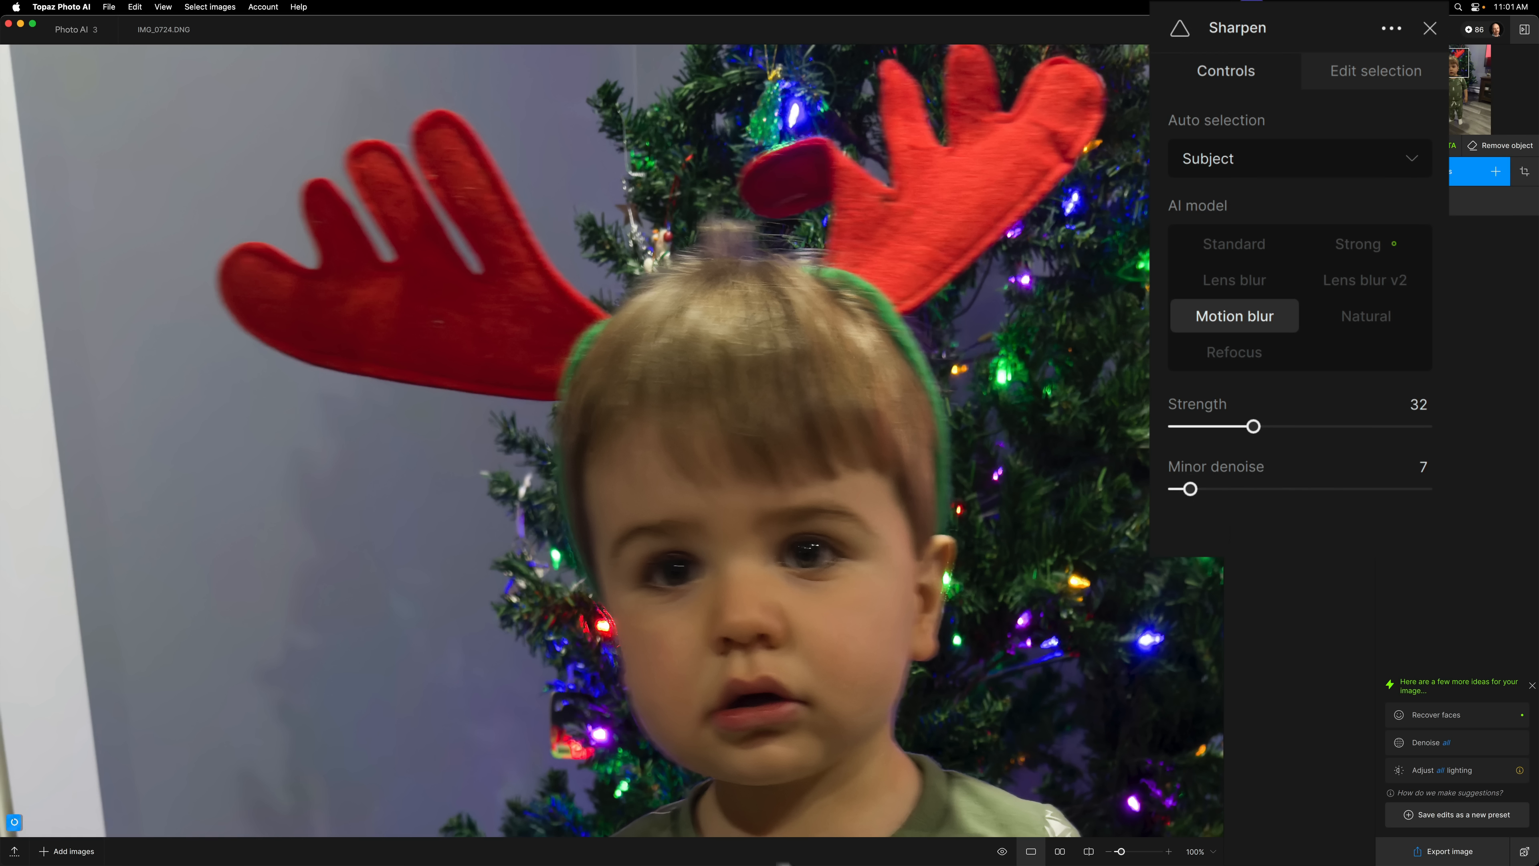
{"action": "left_click", "coordinate": [1002, 852]}
{"action": "left_click", "coordinate": [1001, 852]}
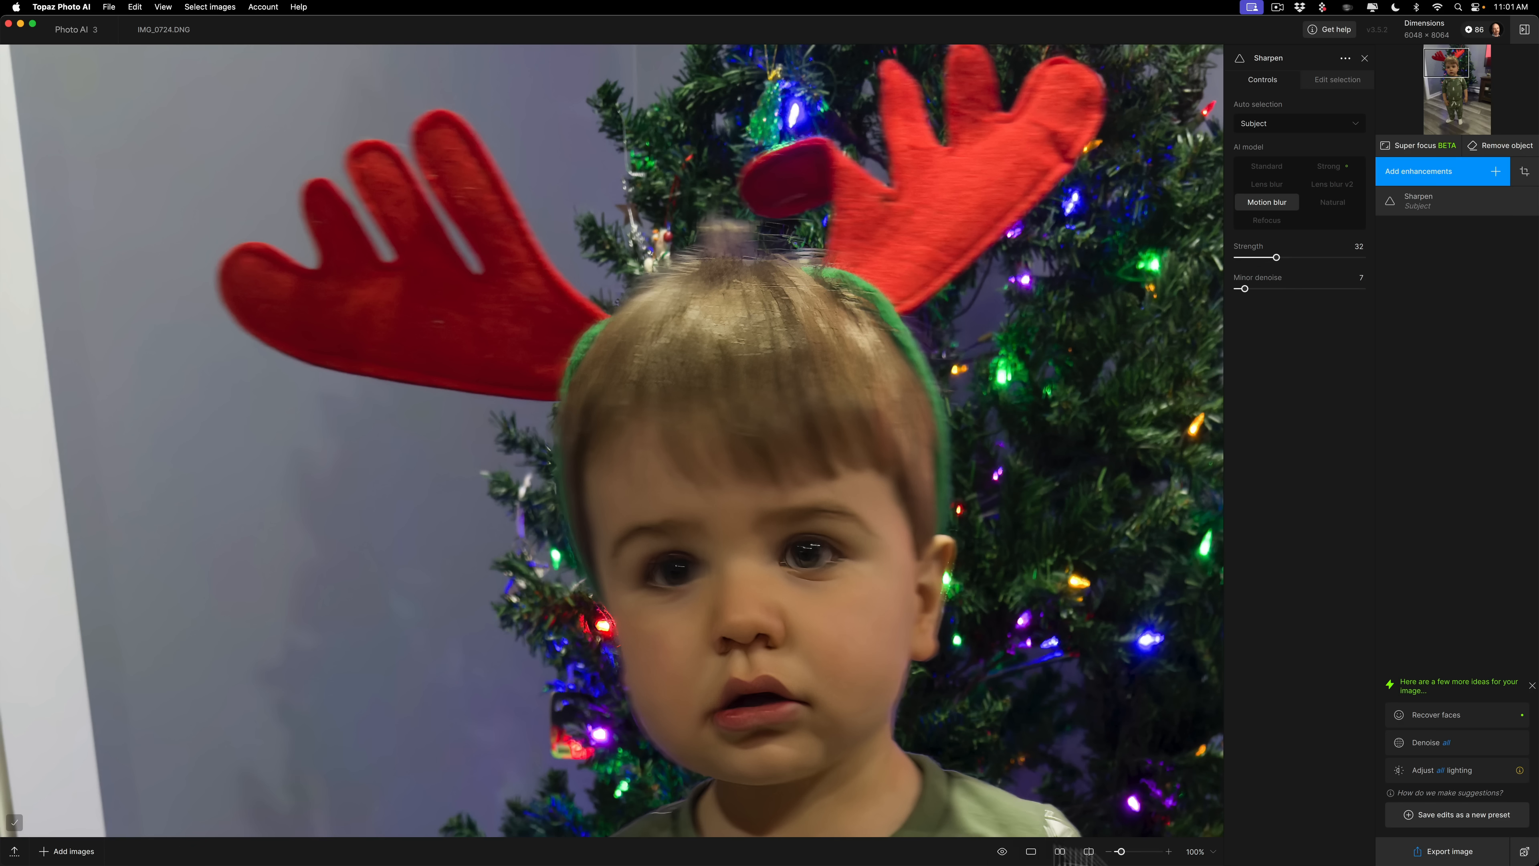
Export the sharpened image to its original folder with the input format preserved, and close the export window.
{"action": "left_click", "coordinate": [1445, 851]}
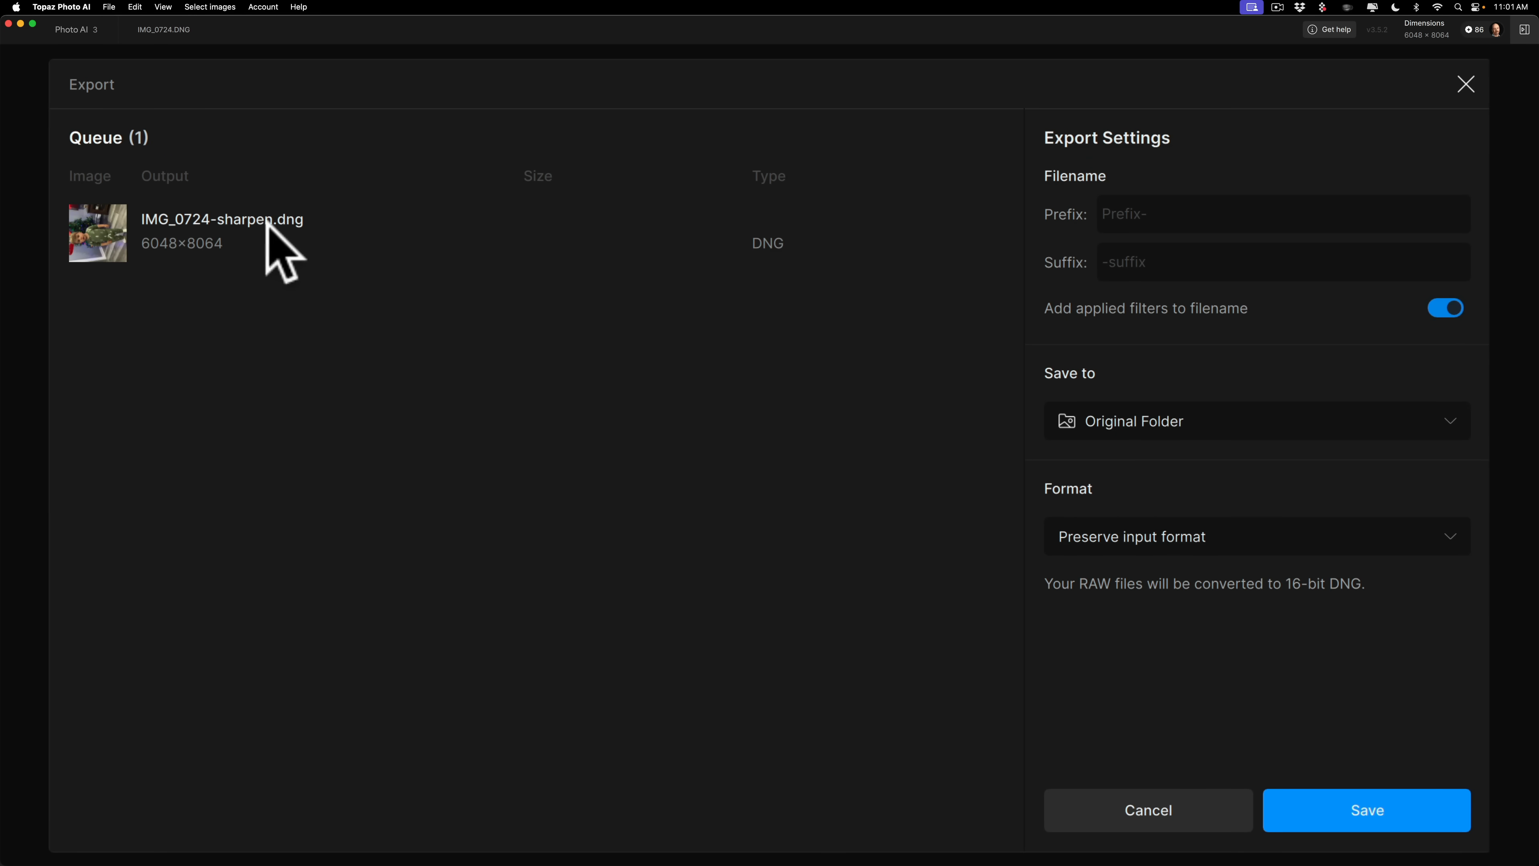
{"action": "left_click", "coordinate": [1368, 806]}
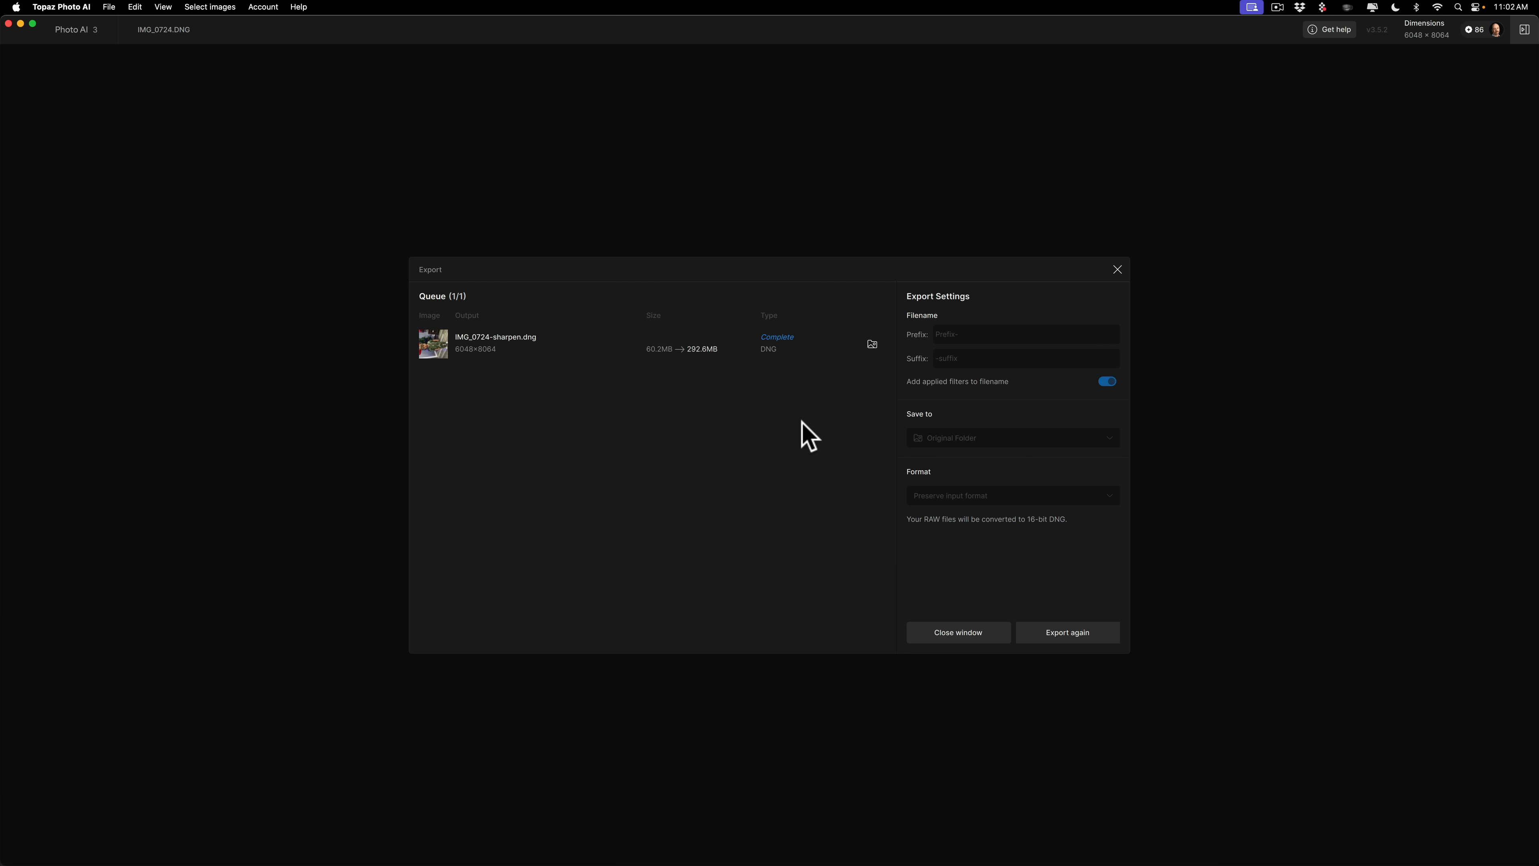
{"action": "left_click", "coordinate": [945, 631]}
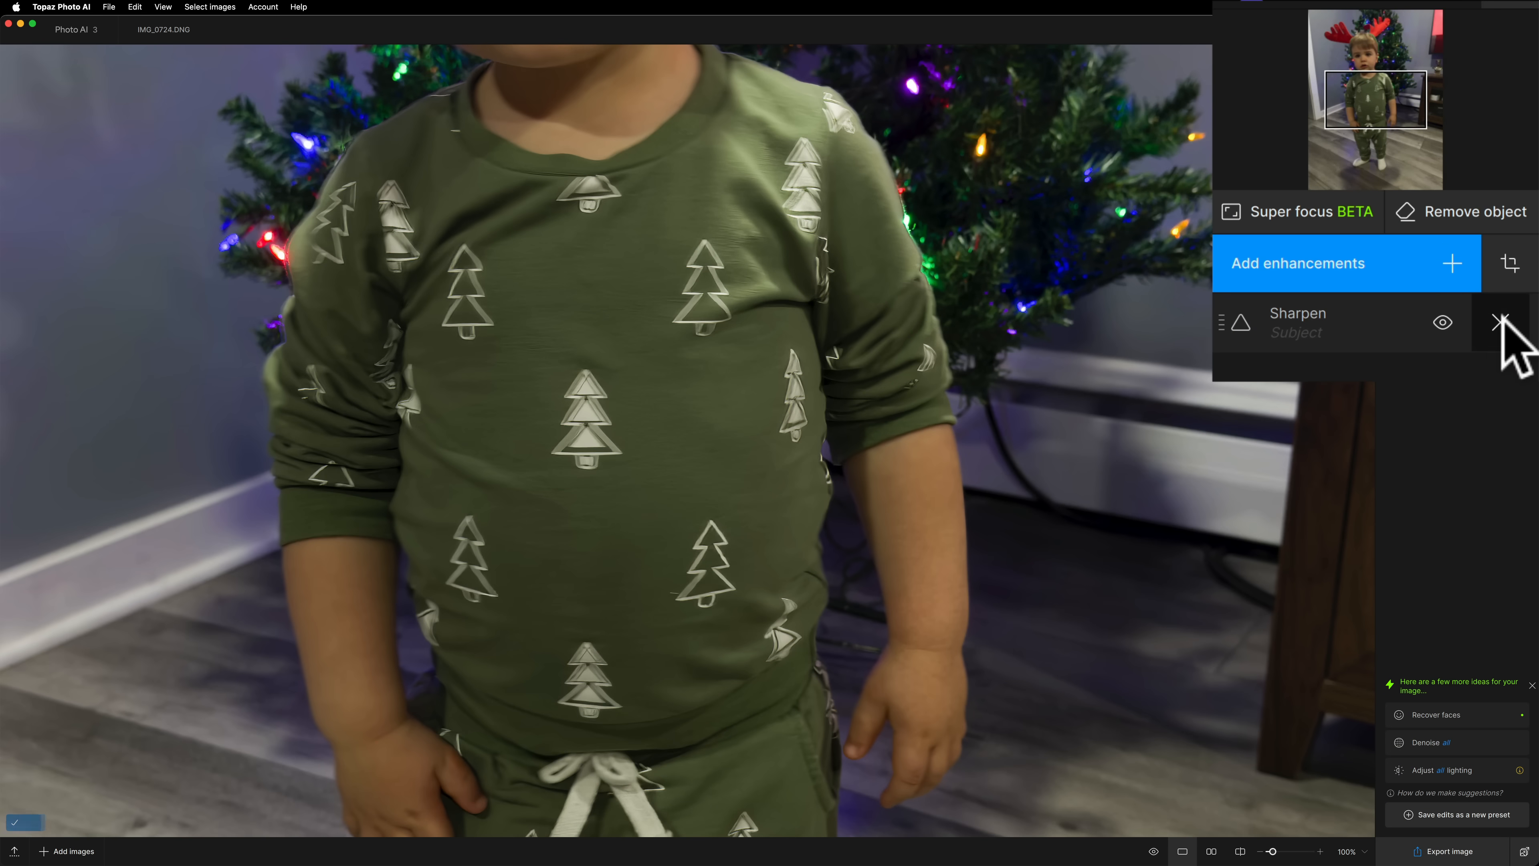
Remove the Sharpen enhancement from the image and open Super focus for the child's face.
{"action": "left_click", "coordinate": [1502, 320]}
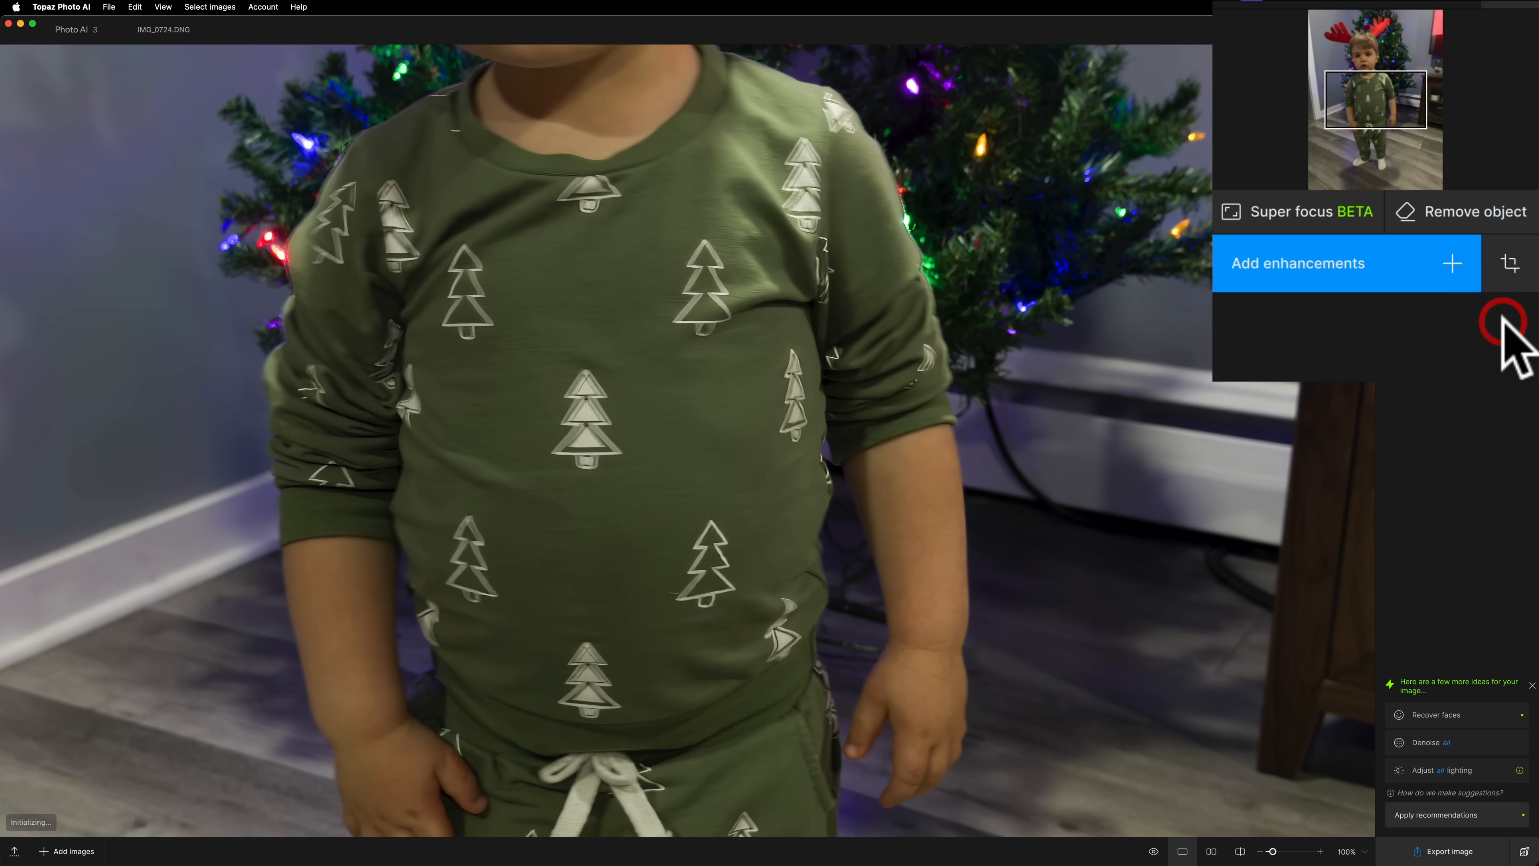
{"action": "left_click_drag", "start_coordinate": [1372, 88], "coordinate": [1361, 51]}
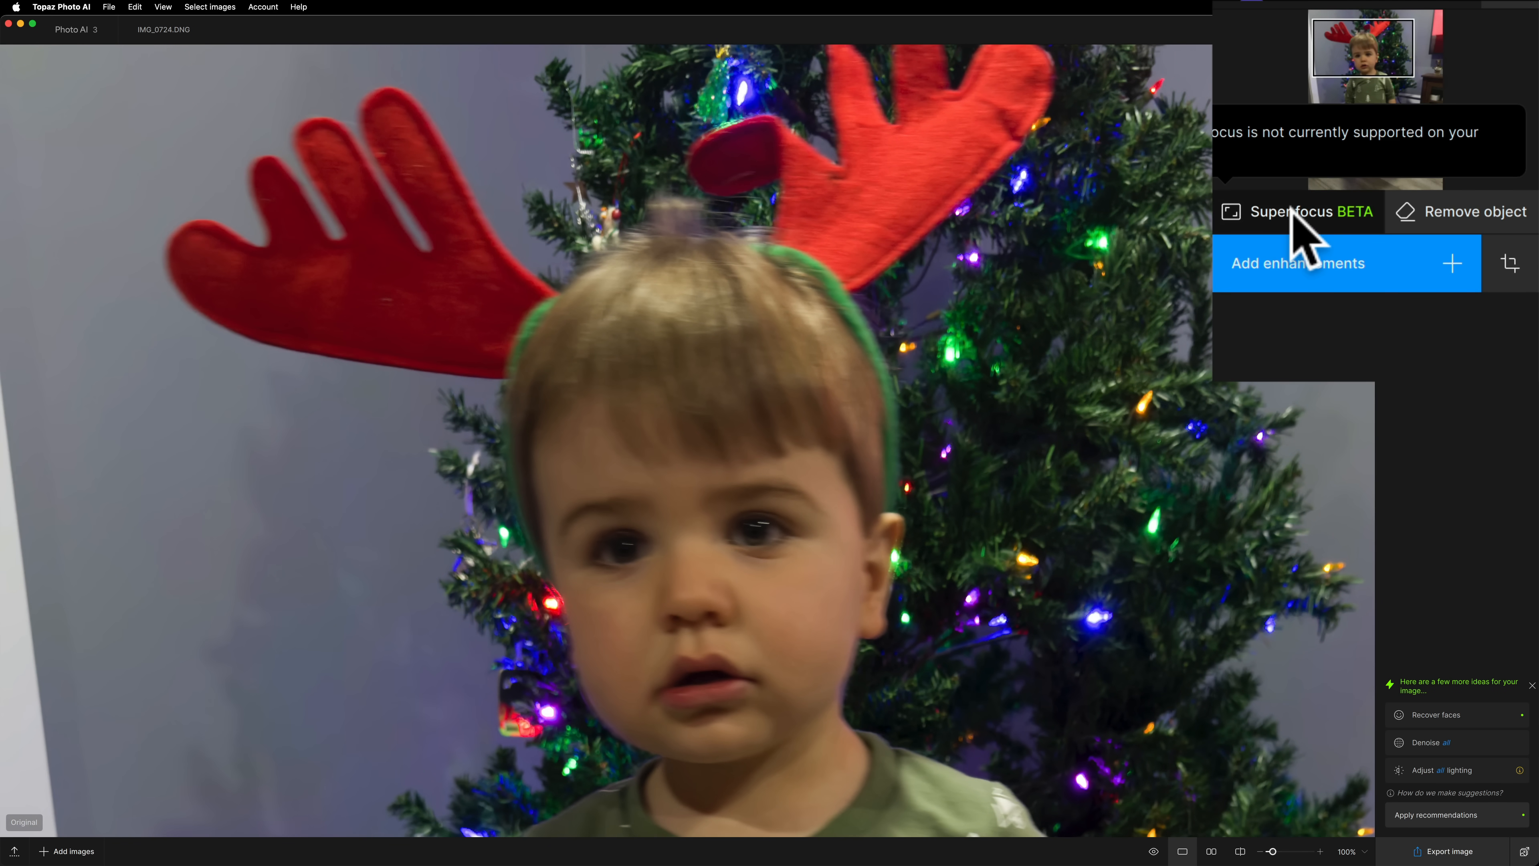
{"action": "left_click", "coordinate": [1417, 149]}
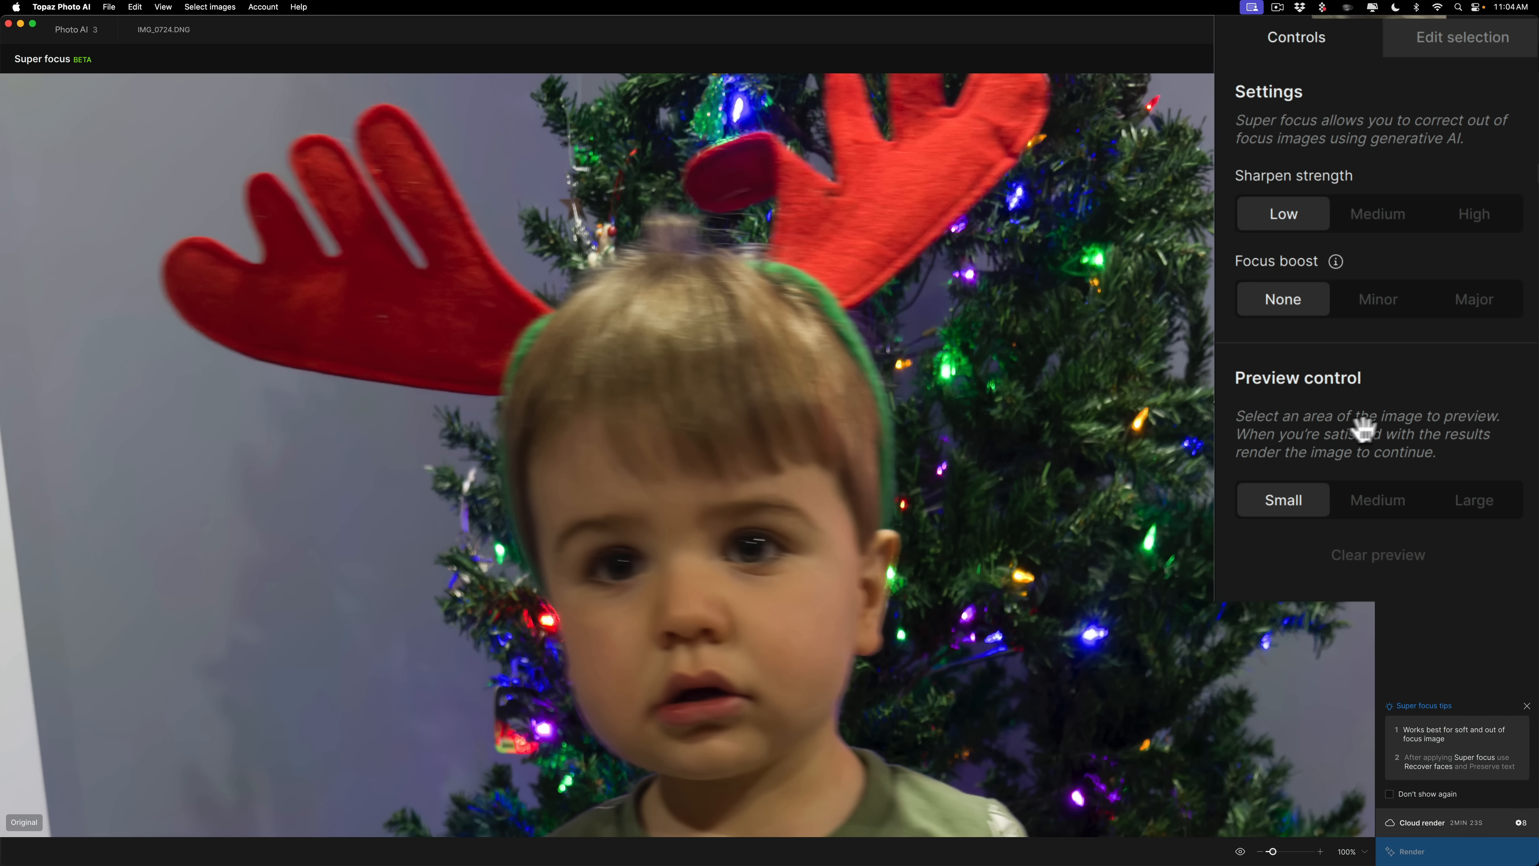
Try the preview sizes, preview Super focus on a Small area around the child's eye and nose, and compare it with the original.
{"action": "left_click", "coordinate": [1369, 508]}
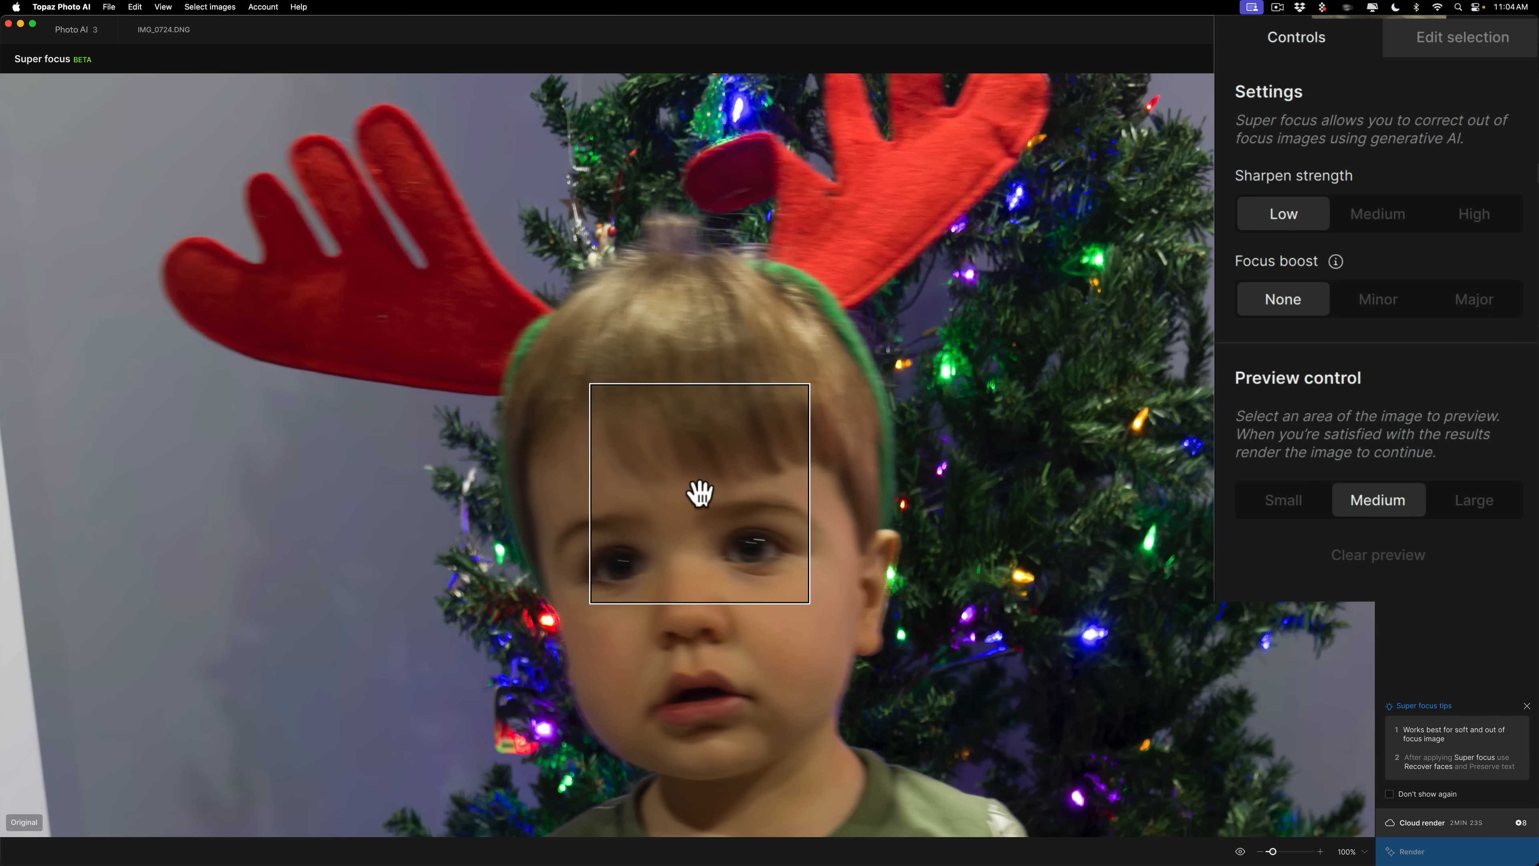
{"action": "left_click", "coordinate": [1490, 504]}
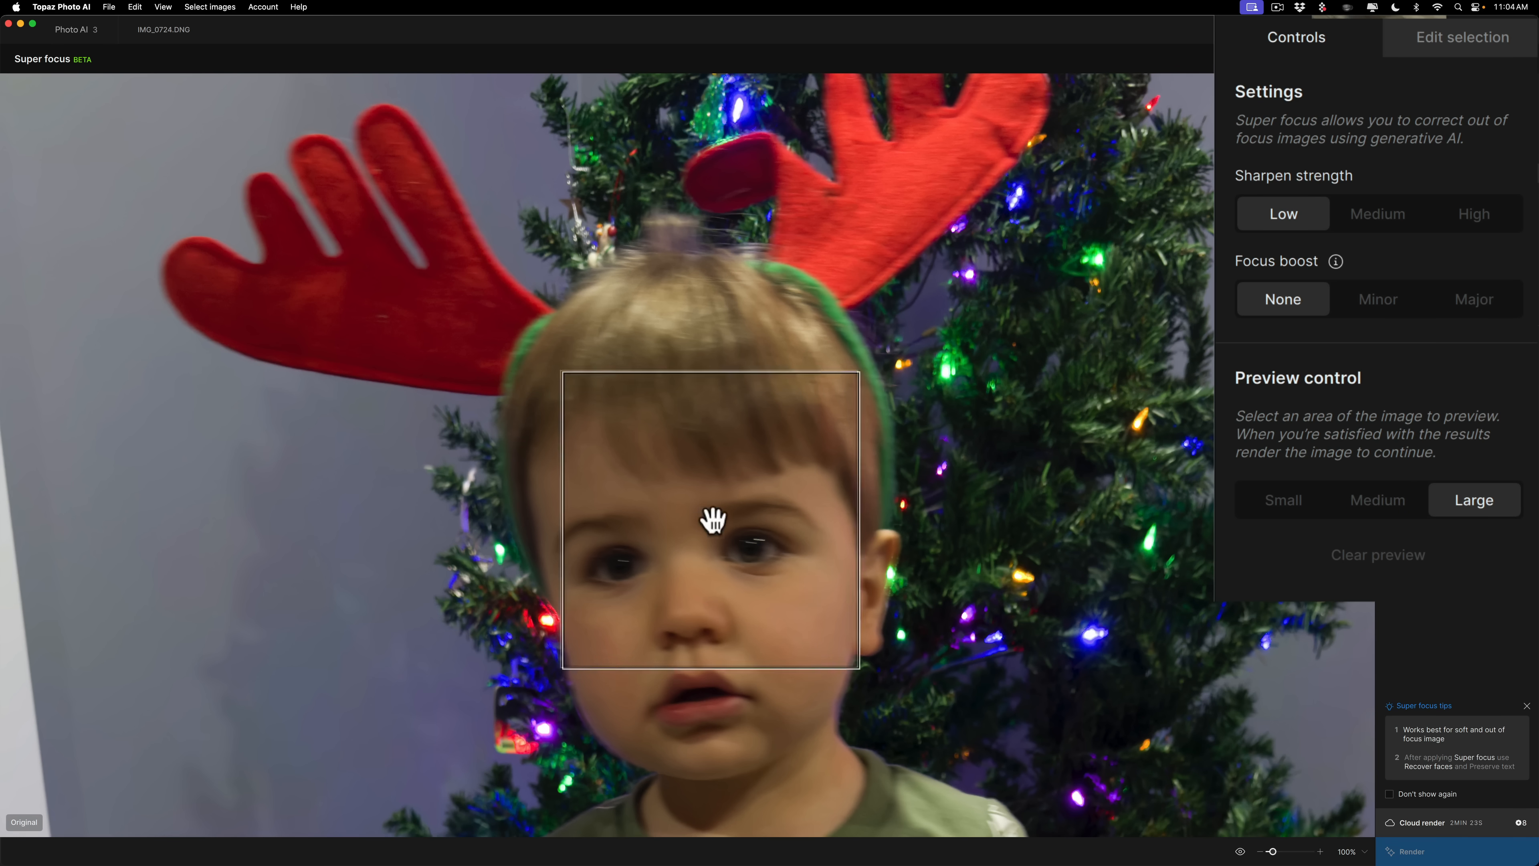
{"action": "left_click", "coordinate": [1288, 507]}
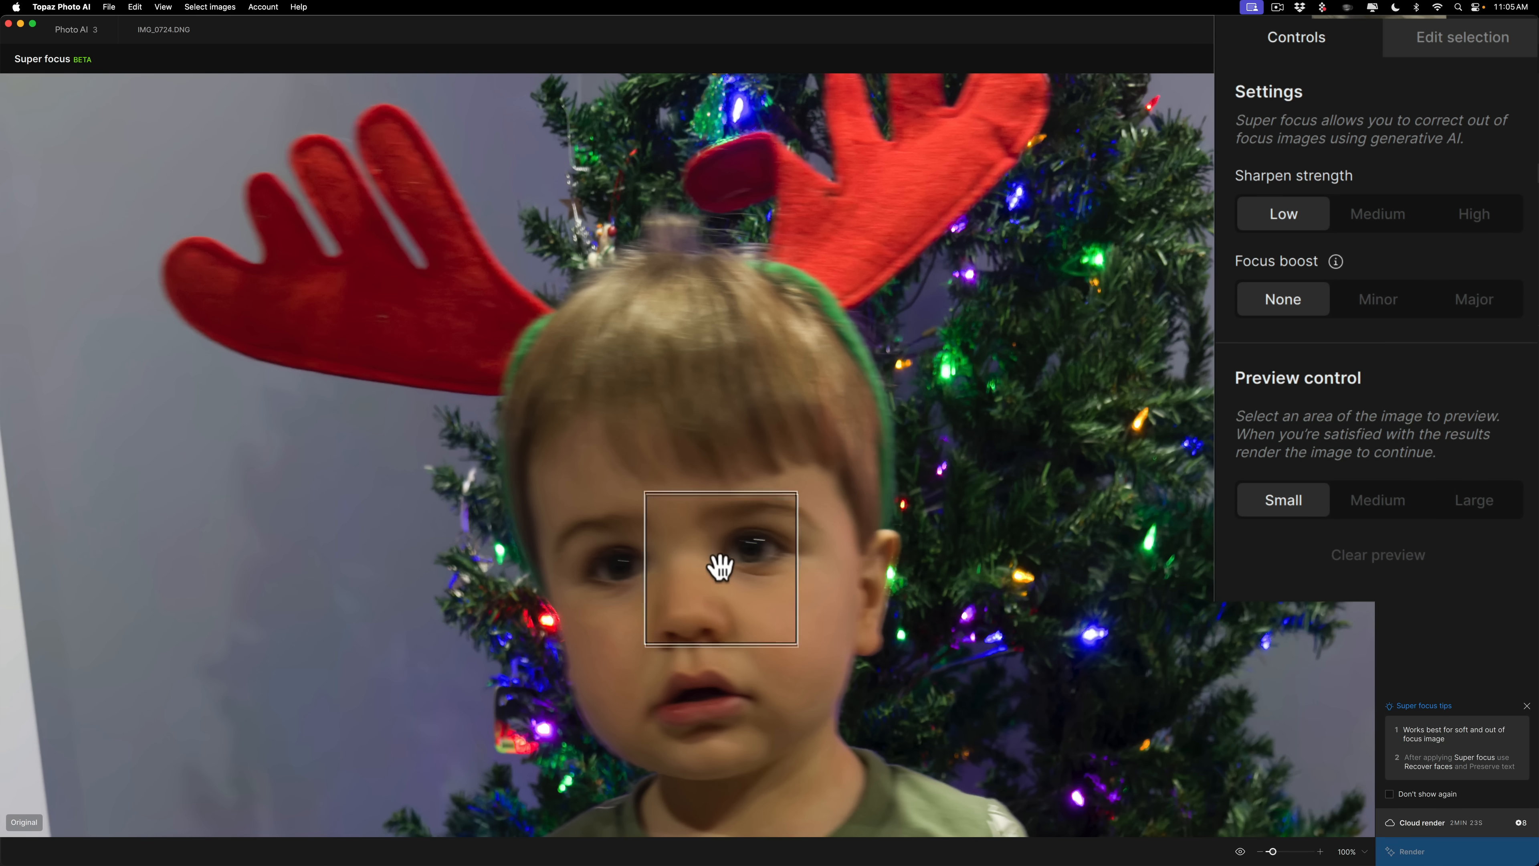
{"action": "left_click", "coordinate": [709, 556]}
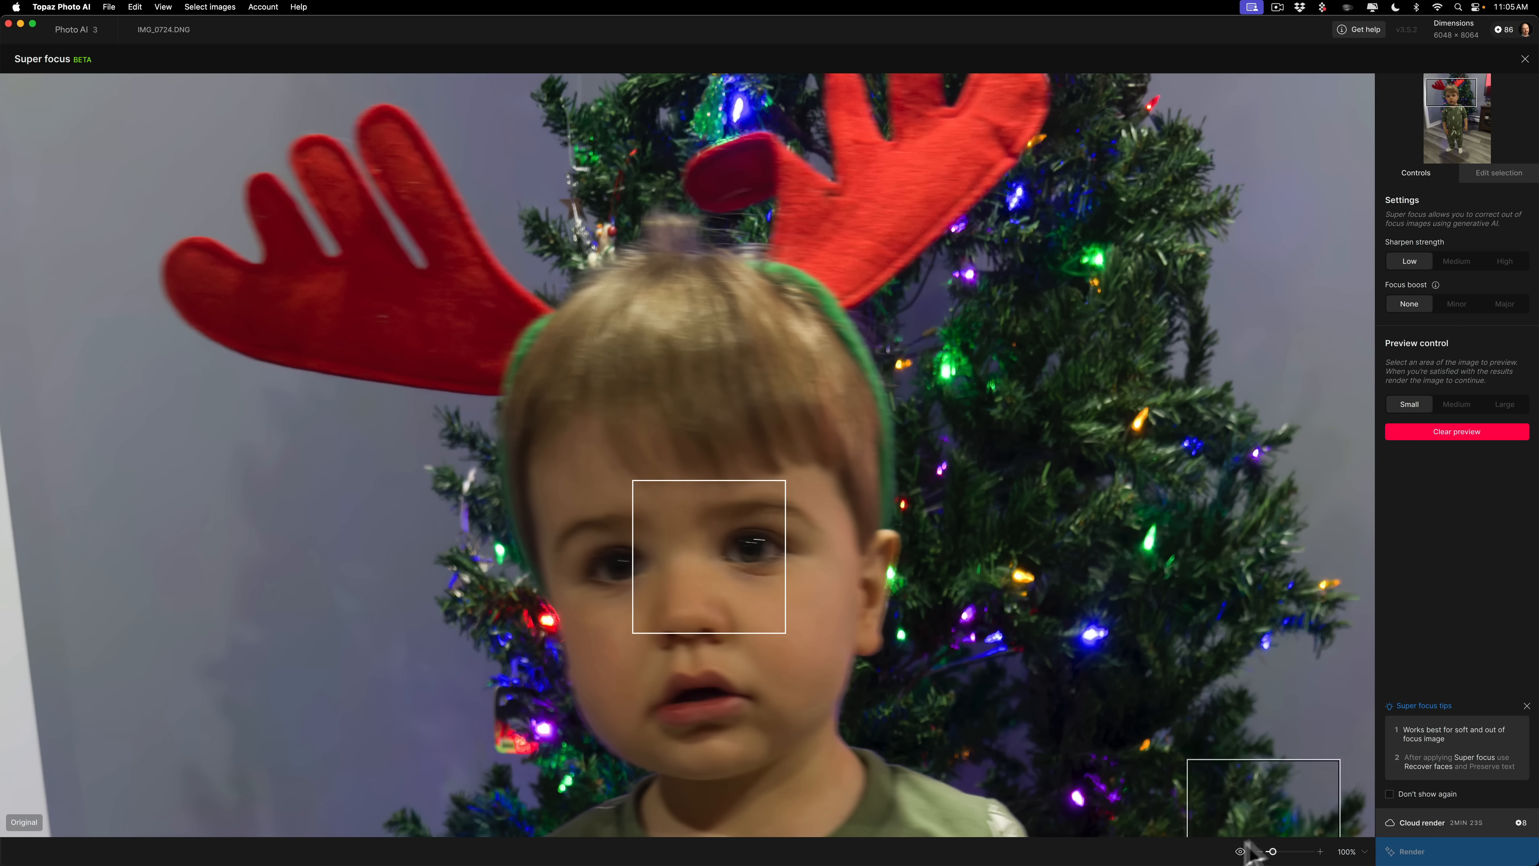
{"action": "left_click", "coordinate": [1240, 852]}
{"action": "left_click", "coordinate": [1240, 851]}
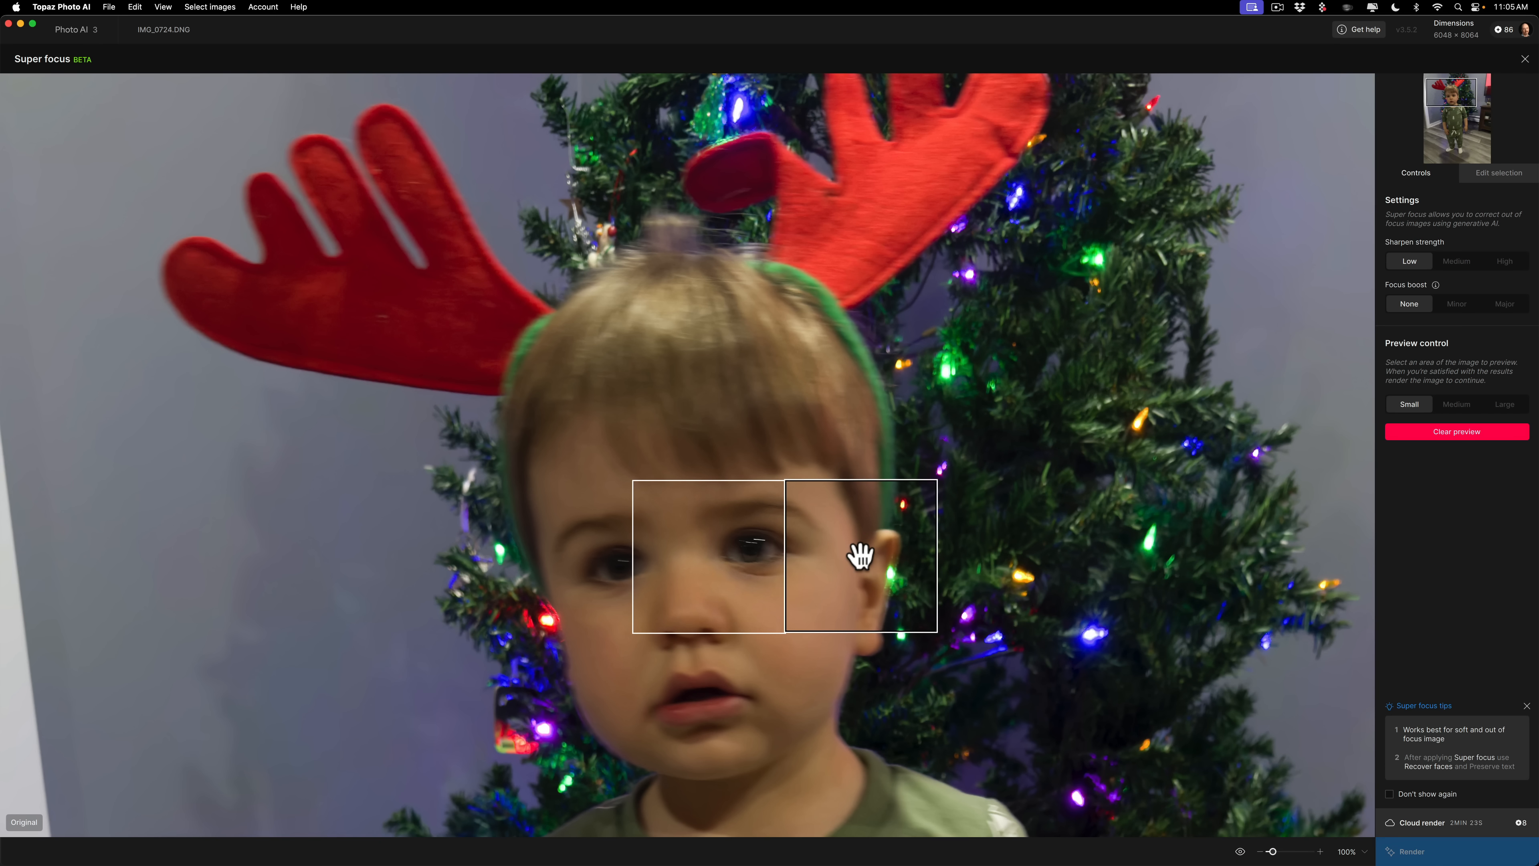
Preview a second Small area over the child's other eye, and clear the previews.
{"action": "left_click", "coordinate": [569, 556]}
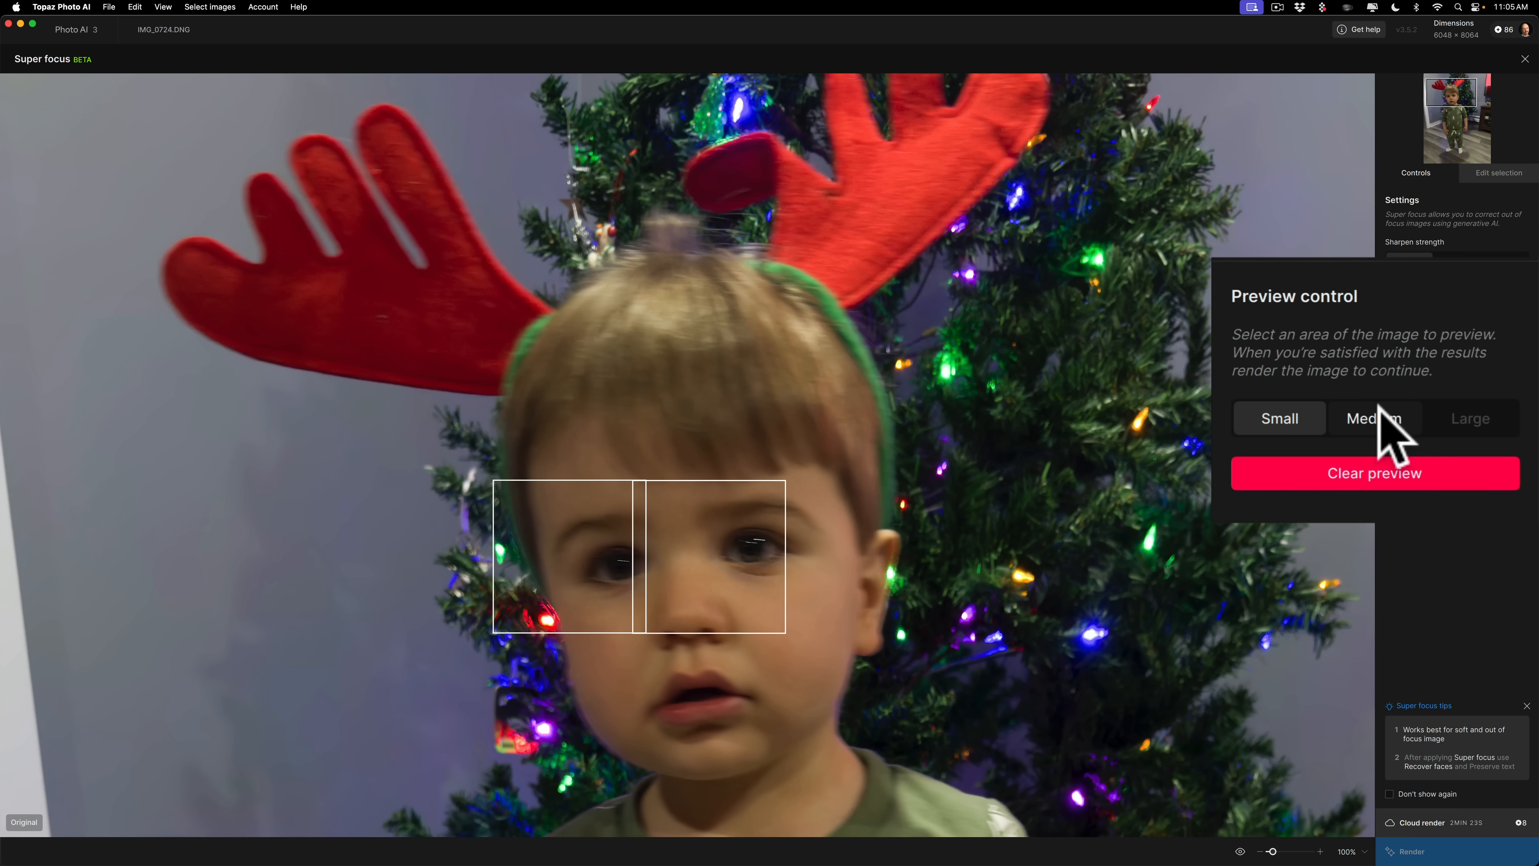
{"action": "left_click", "coordinate": [1377, 418]}
{"action": "left_click", "coordinate": [1281, 421]}
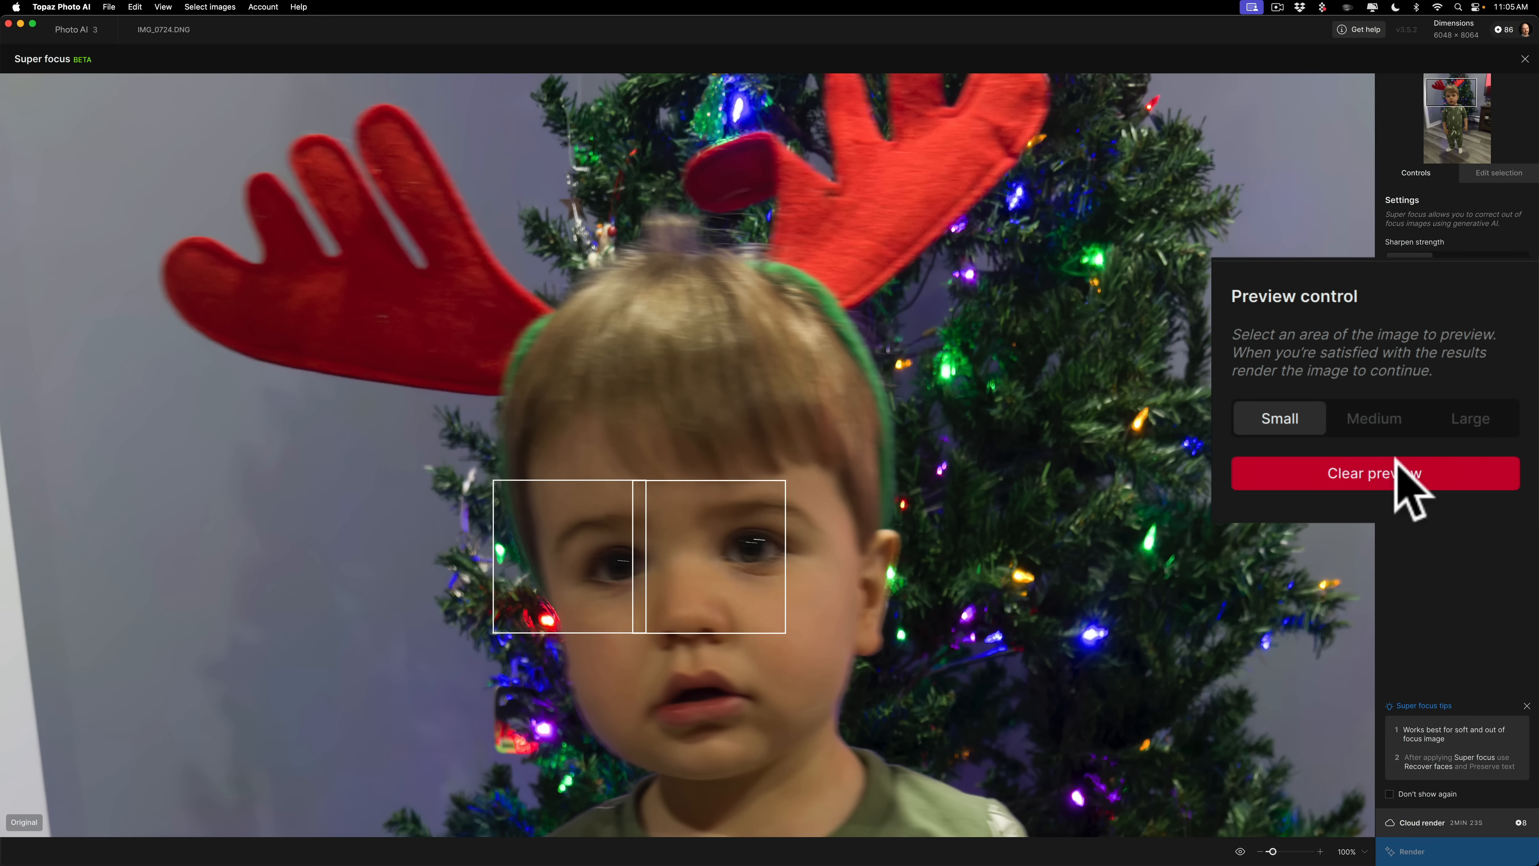
{"action": "left_click", "coordinate": [1384, 469]}
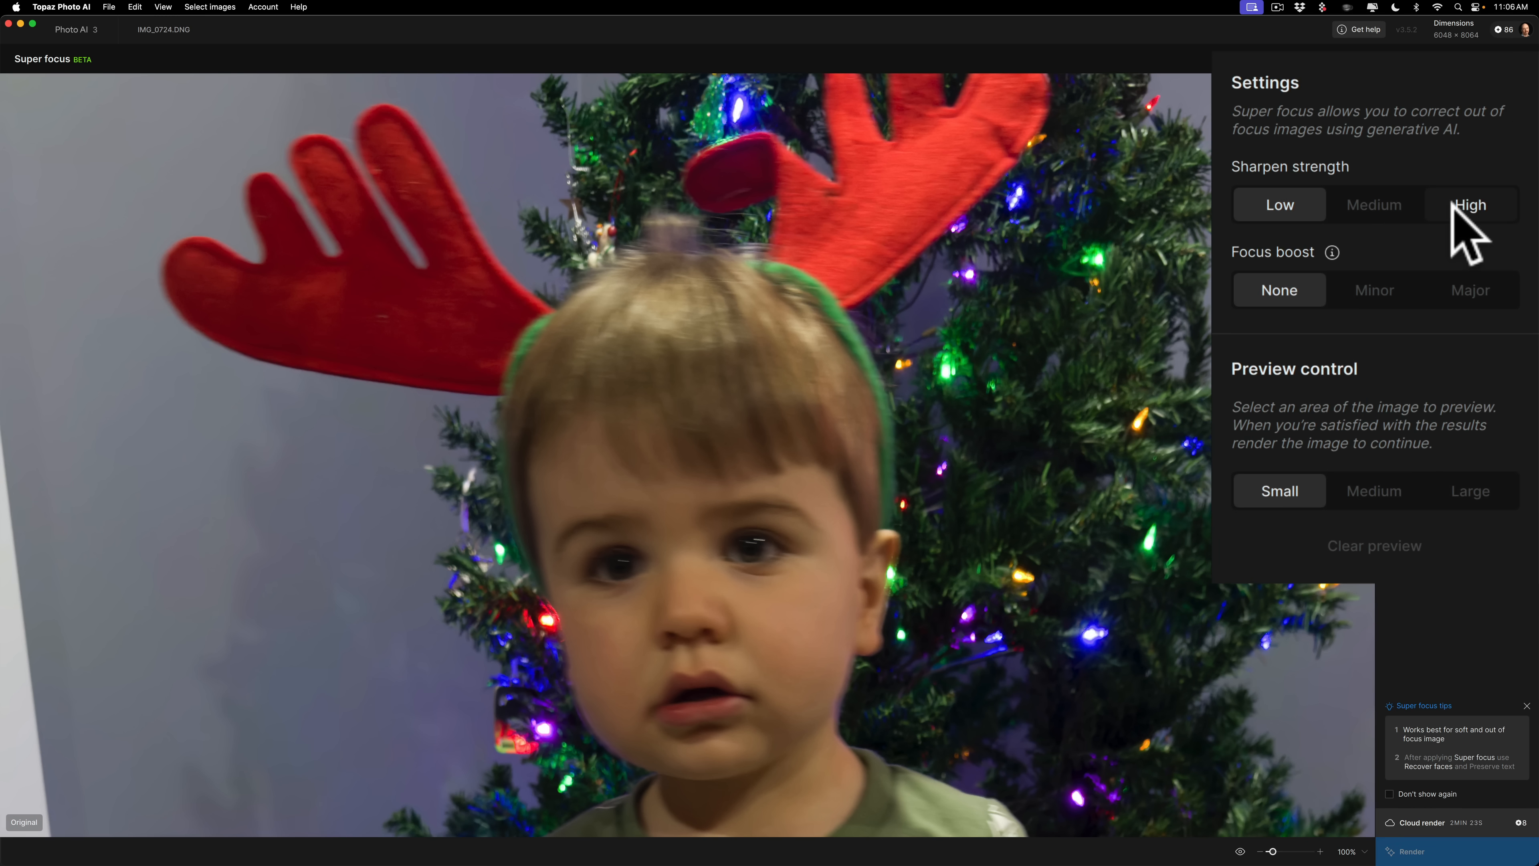
Set the sharpen strength to High and check a preview around one eye against the original, clearing the preview when done.
{"action": "left_click", "coordinate": [1479, 204]}
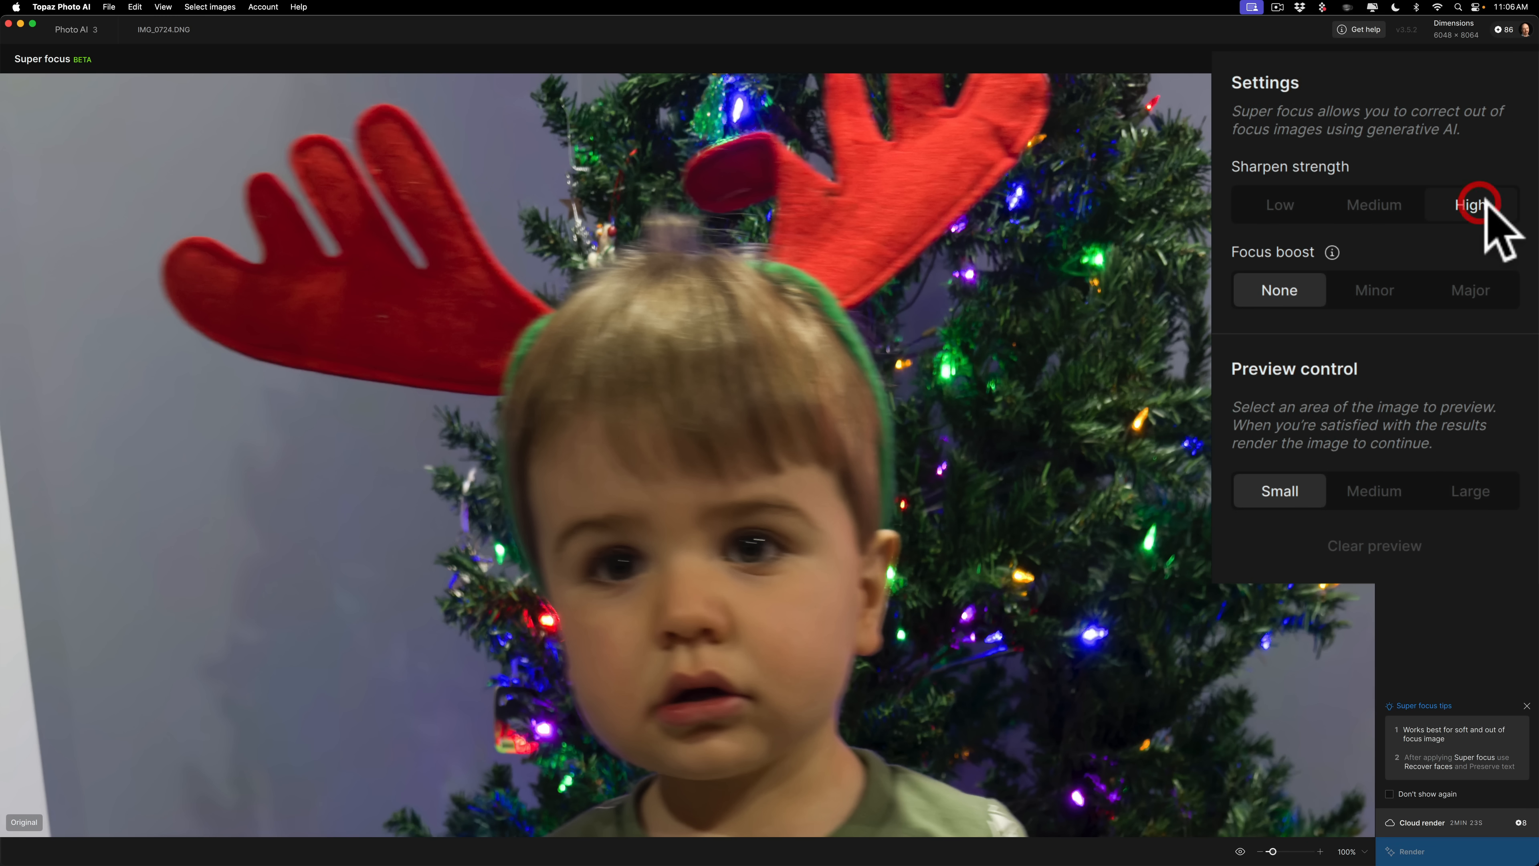
{"action": "left_click", "coordinate": [738, 557]}
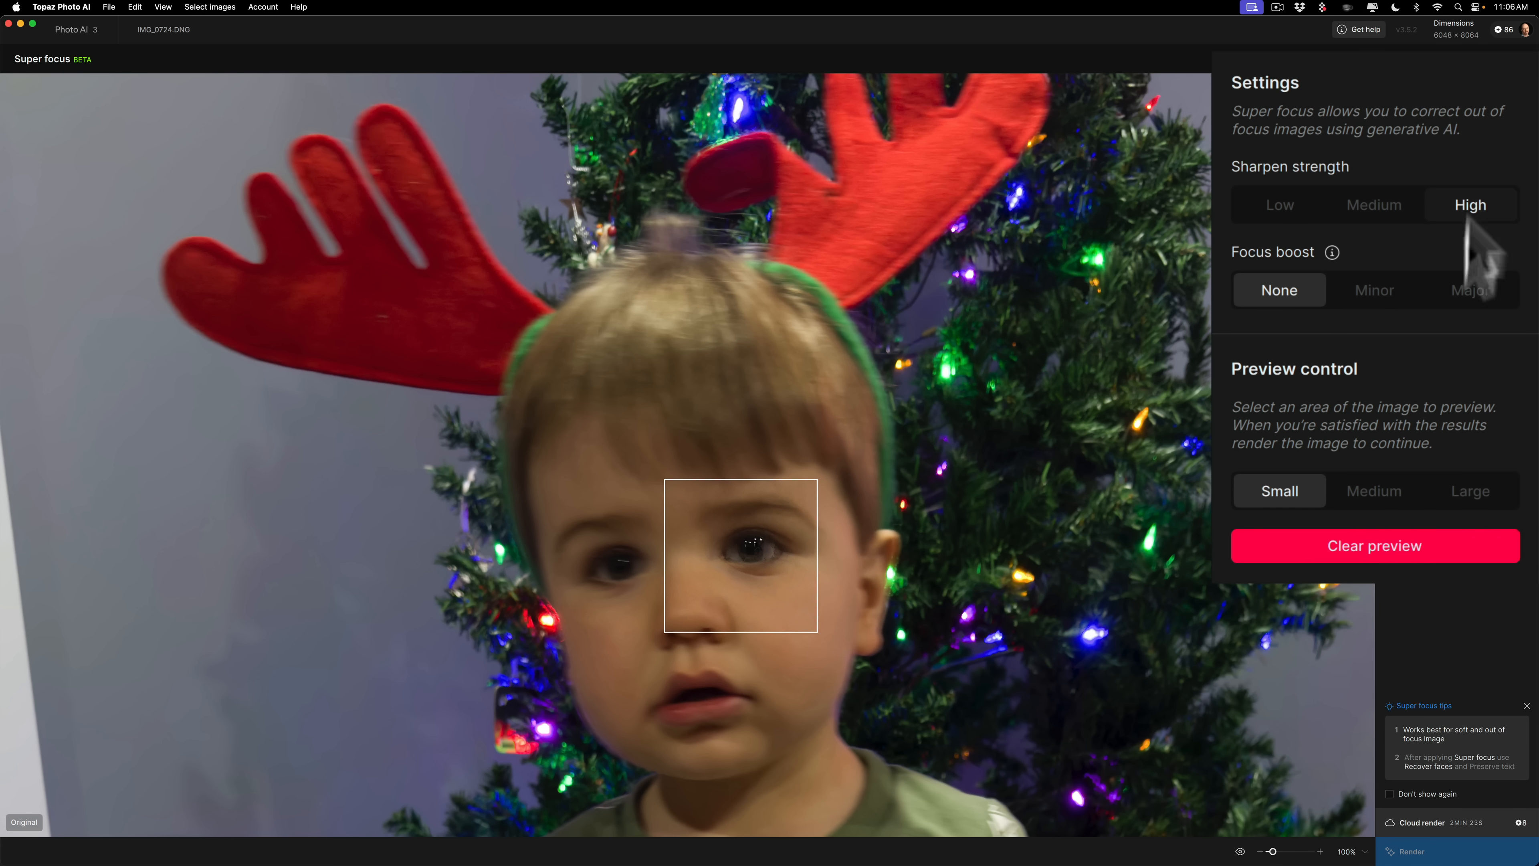
{"action": "left_click", "coordinate": [1239, 854]}
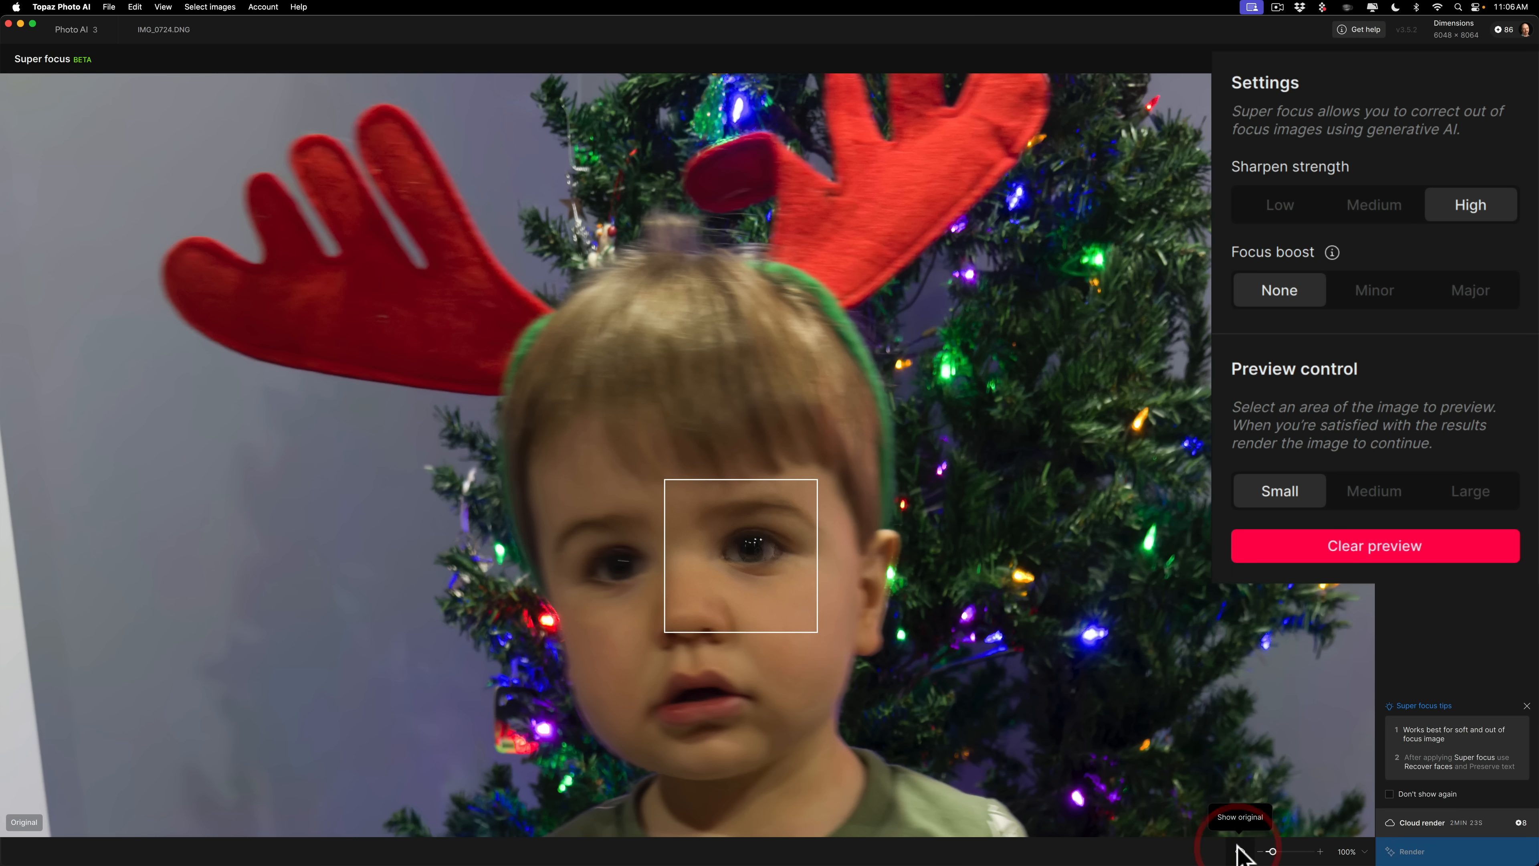
{"action": "left_click", "coordinate": [1239, 854]}
{"action": "left_click", "coordinate": [1238, 854]}
{"action": "left_click", "coordinate": [1239, 854]}
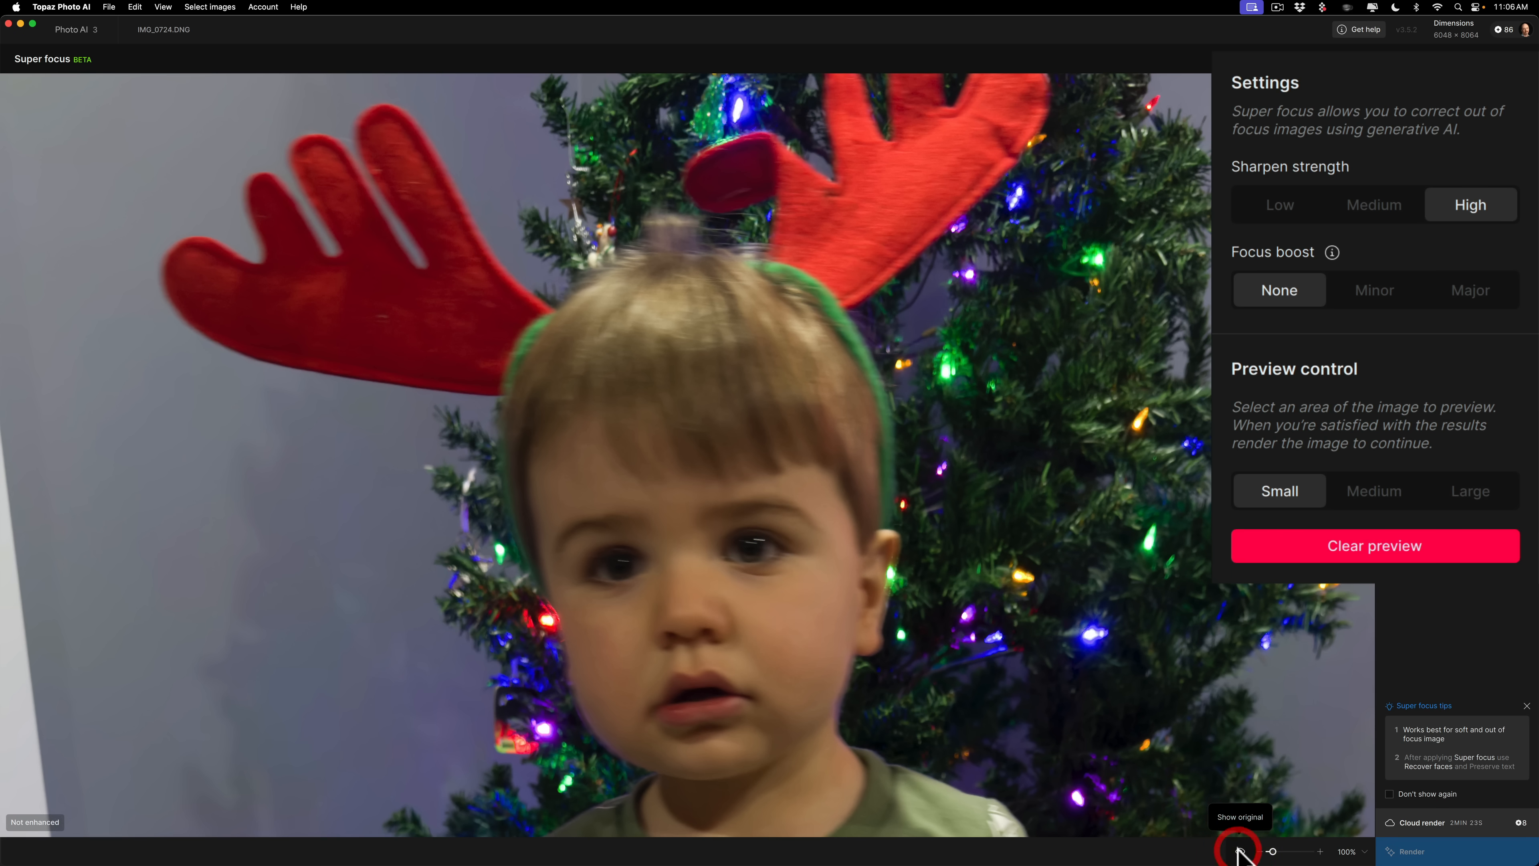
{"action": "left_click", "coordinate": [1388, 555]}
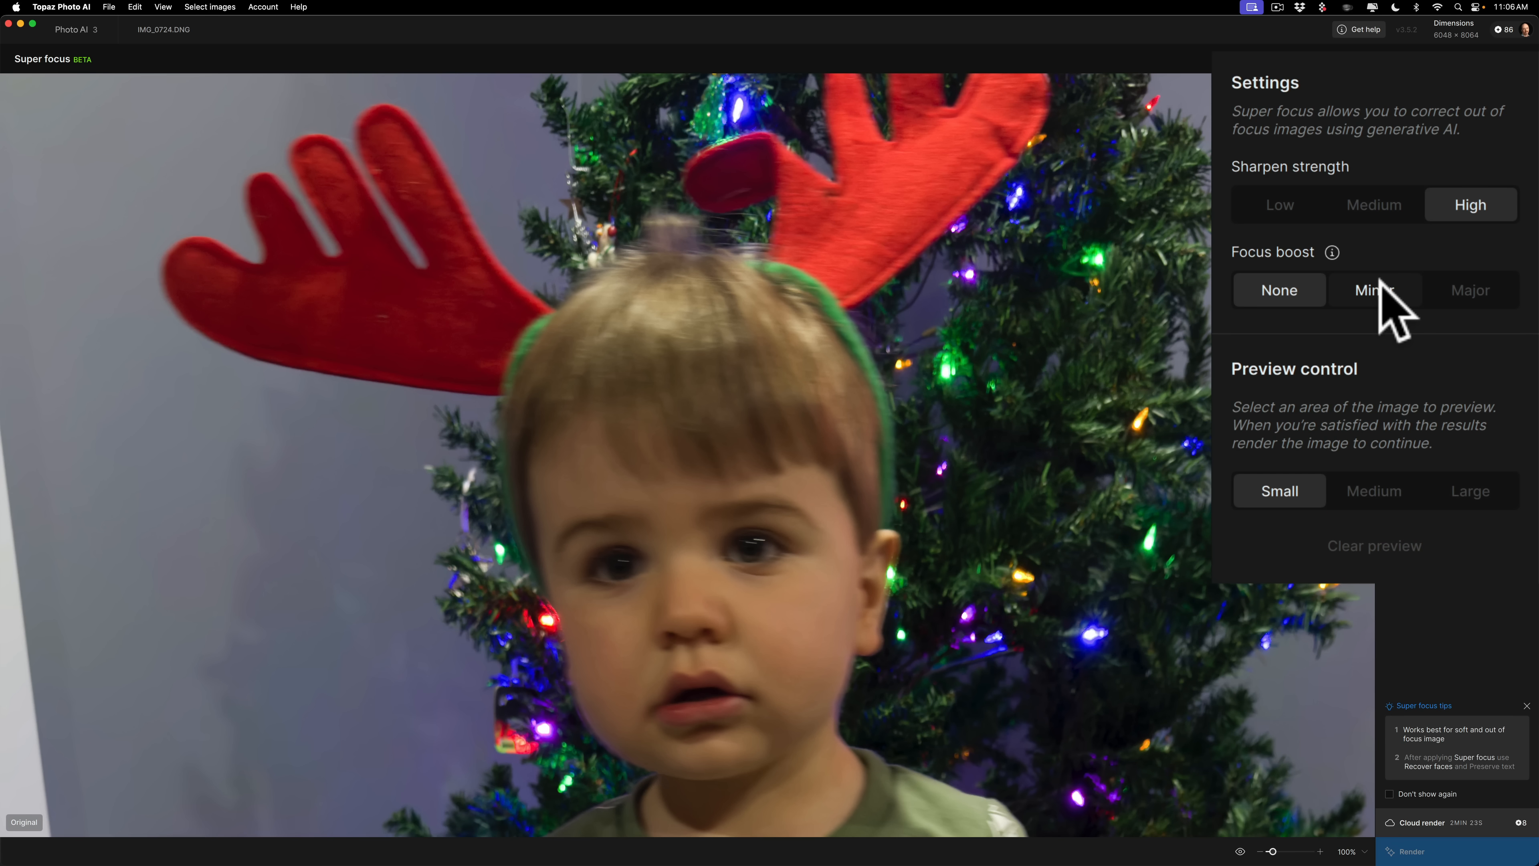
Set Focus boost to Major with a preview on the face, and run a cloud render of the image.
{"action": "left_click", "coordinate": [1465, 292]}
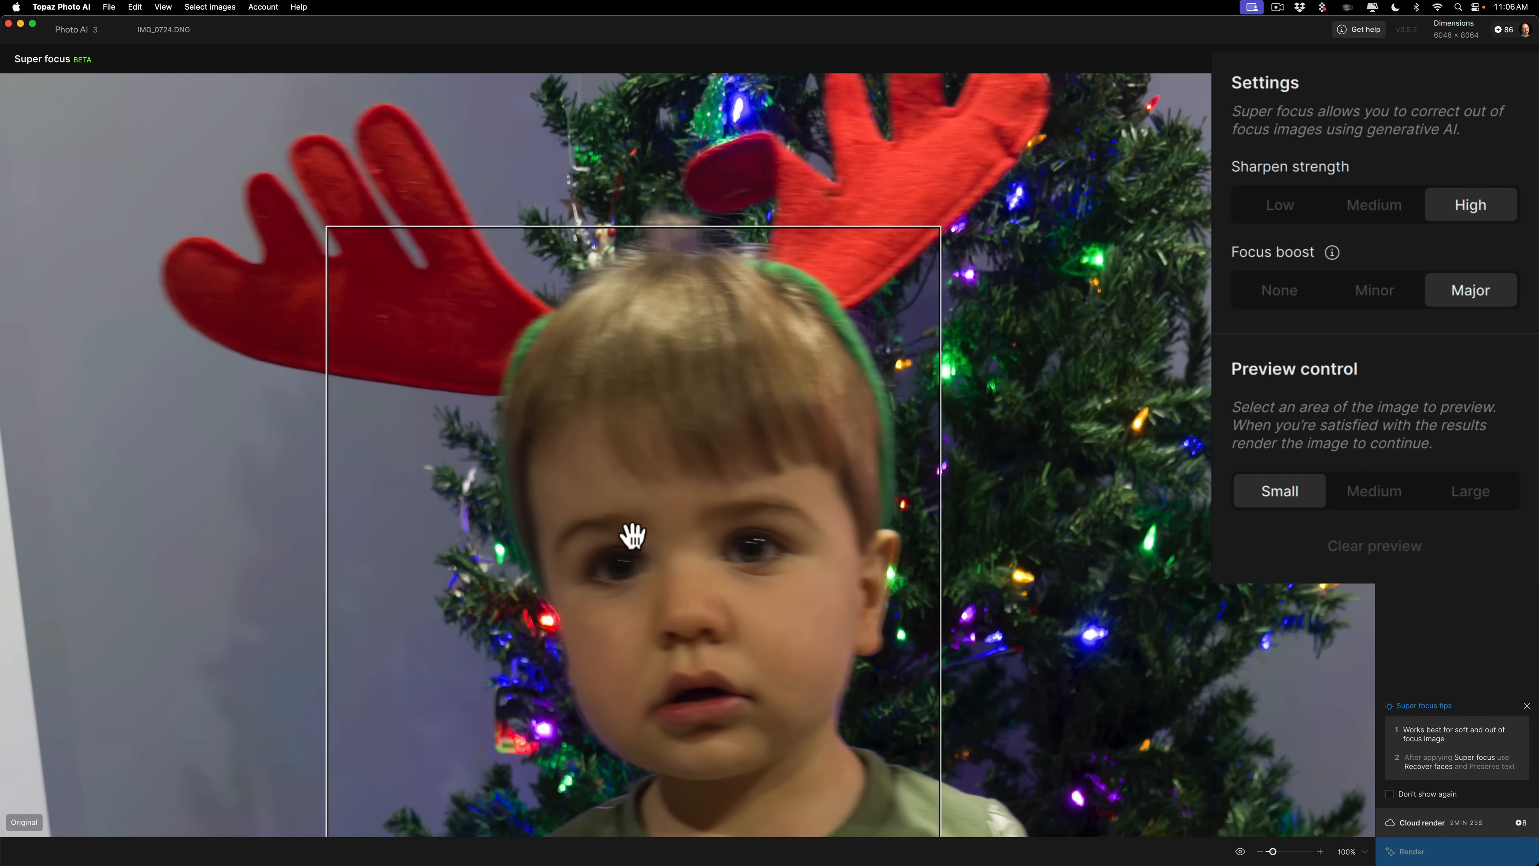
{"action": "left_click", "coordinate": [747, 505]}
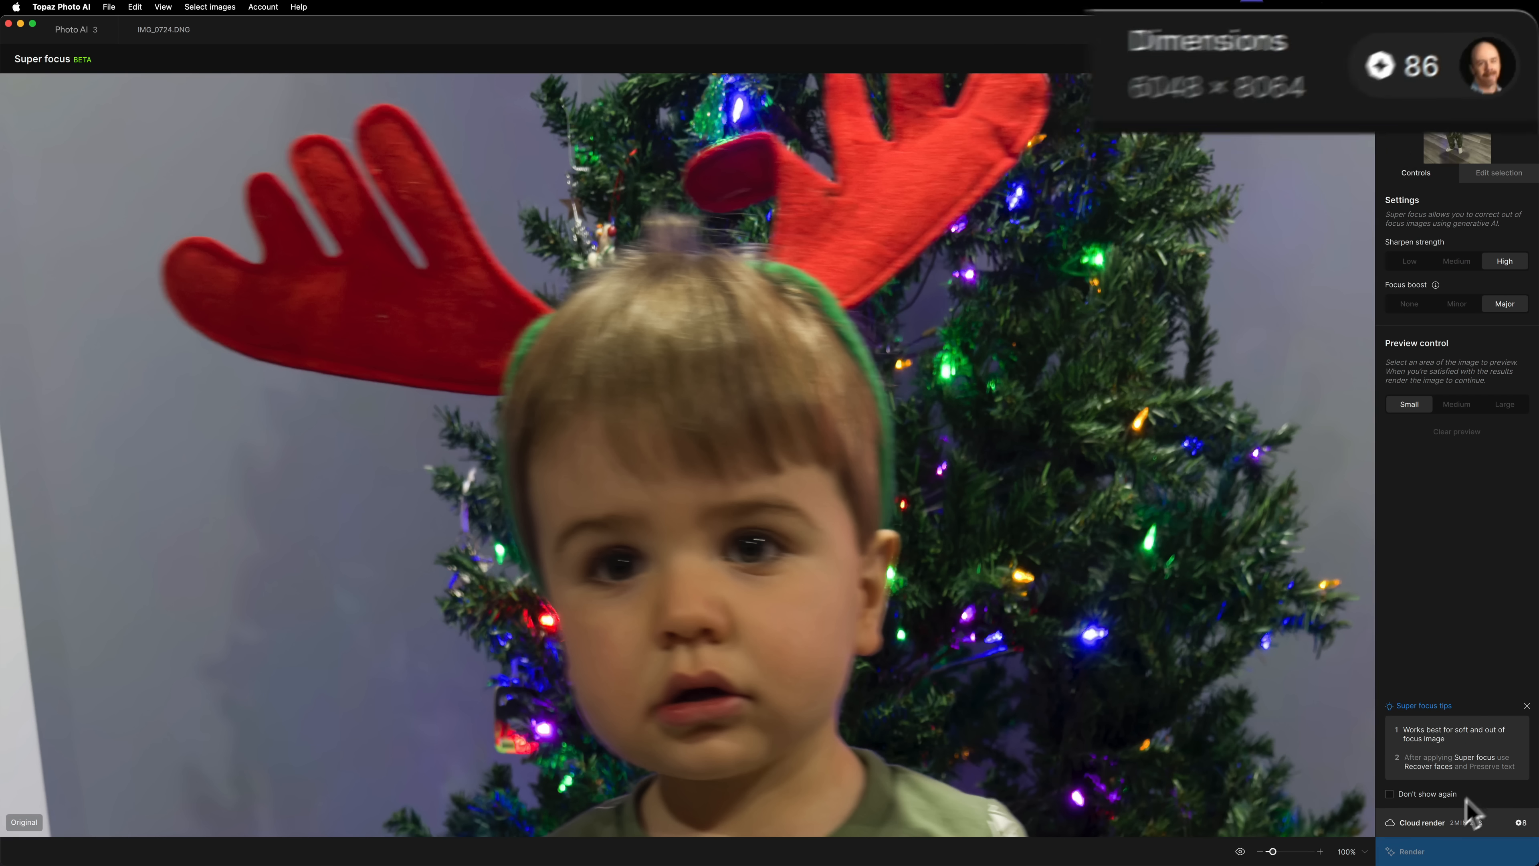
{"action": "left_click", "coordinate": [1426, 821]}
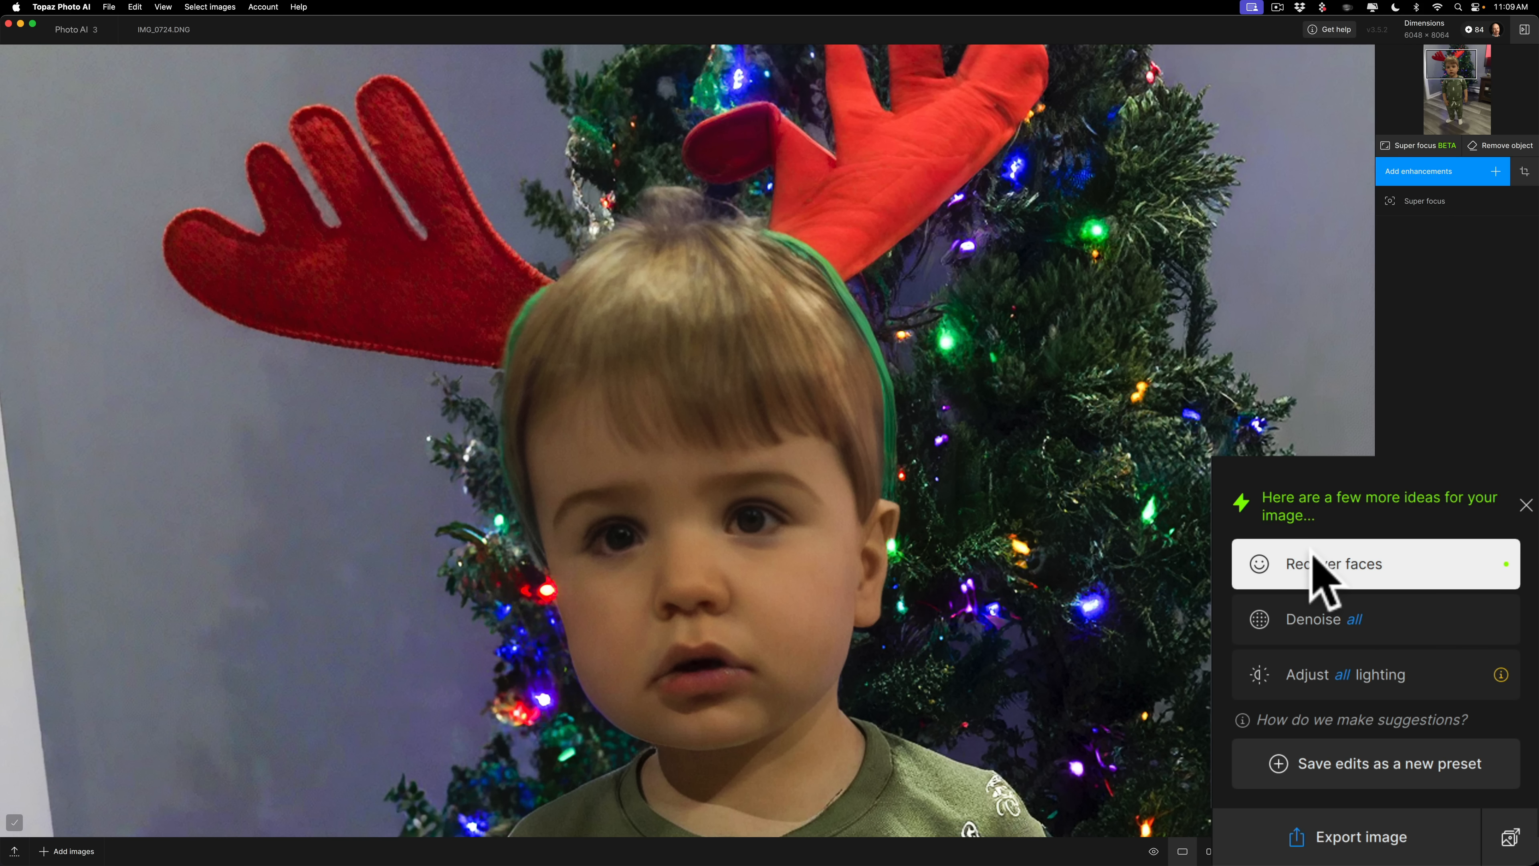
Apply Recover faces to only the face in the subject and compare the result with the original.
{"action": "left_click", "coordinate": [1322, 565]}
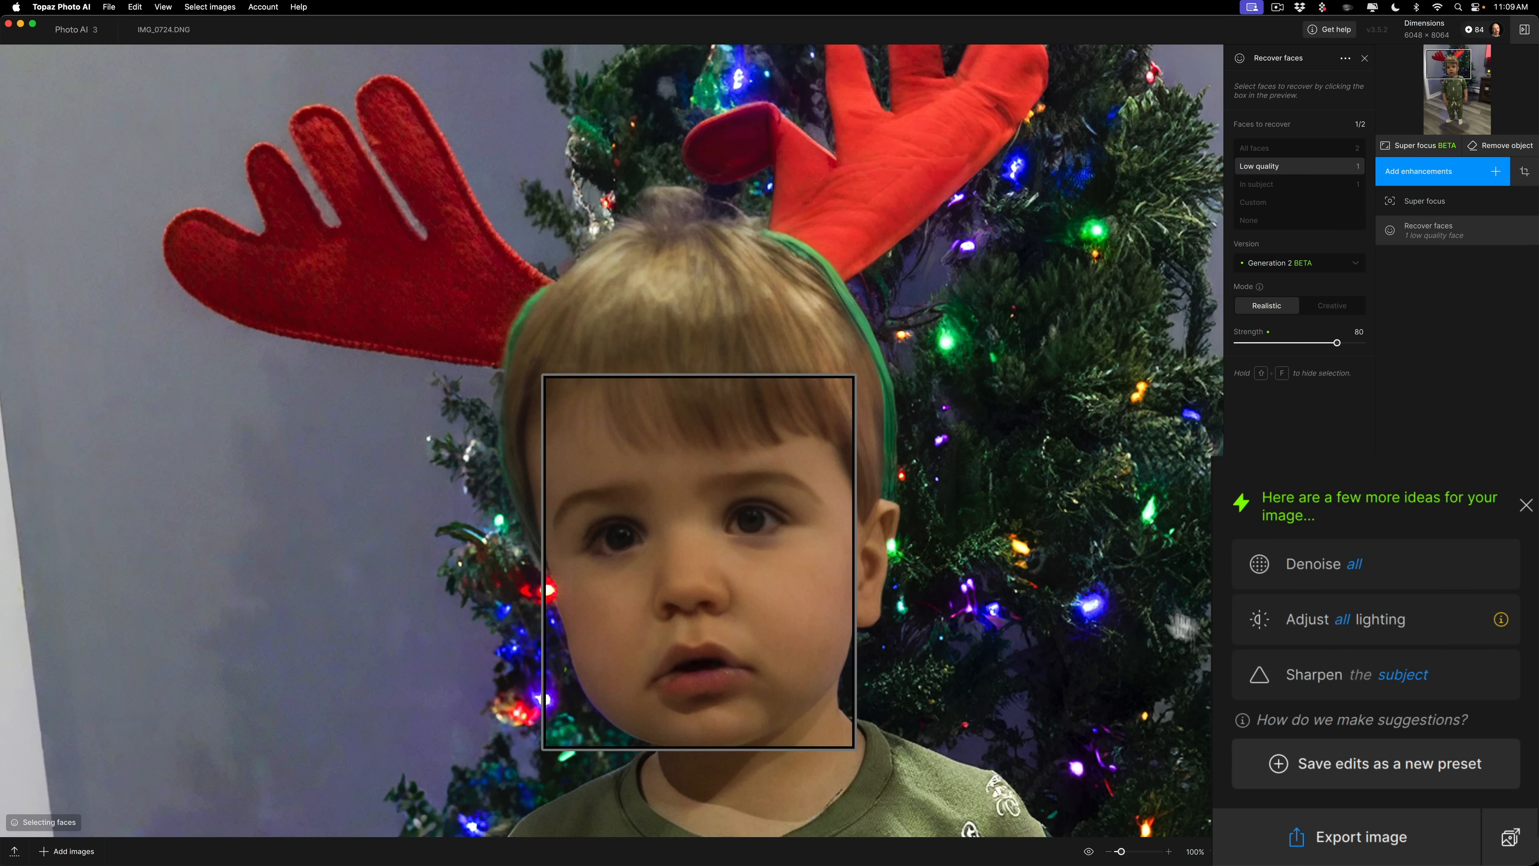
{"action": "left_click", "coordinate": [673, 520]}
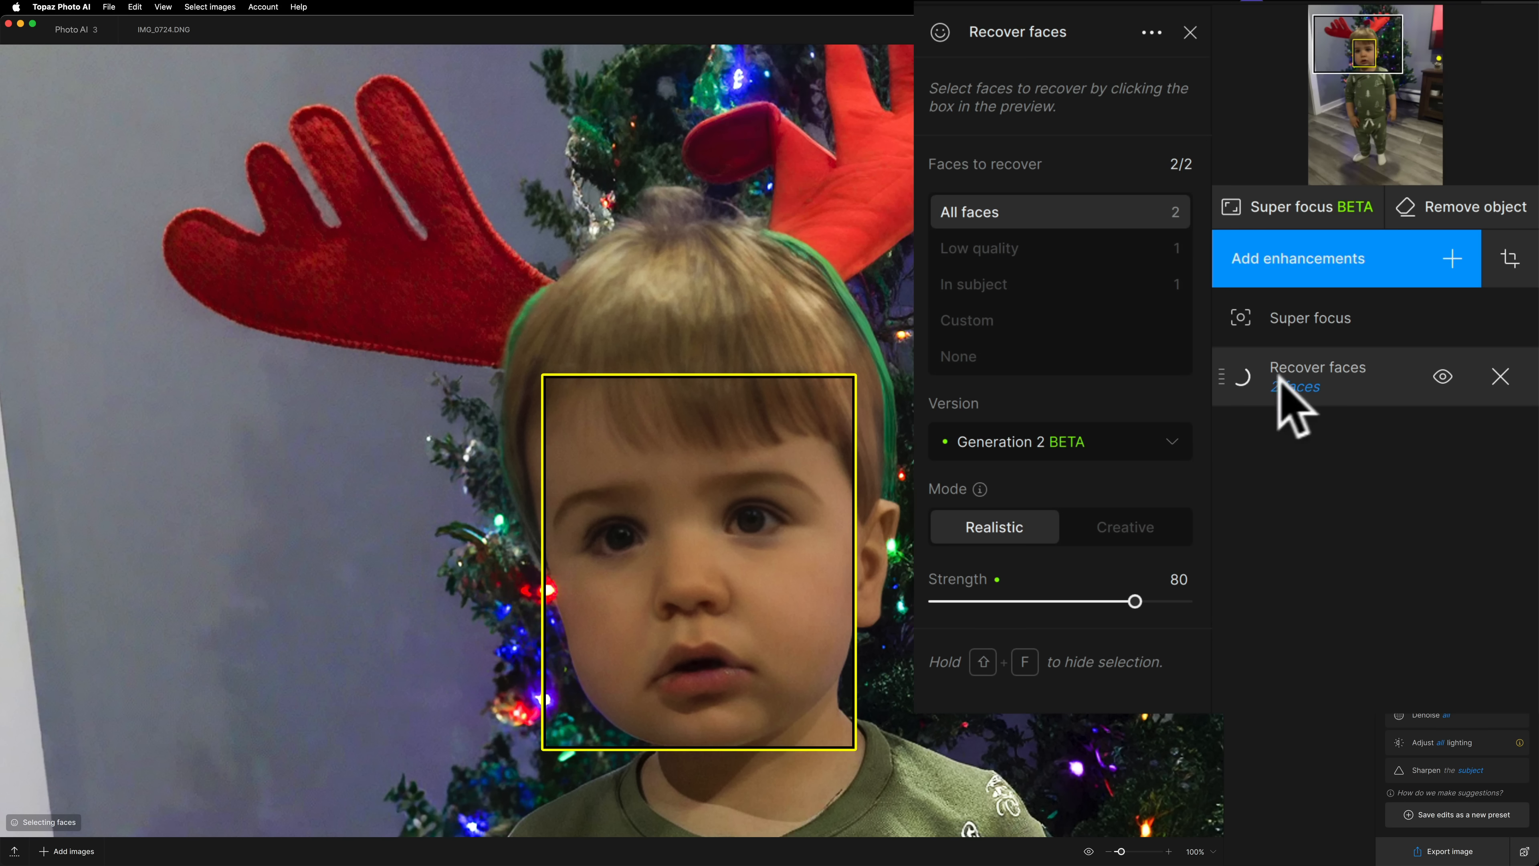
{"action": "left_click", "coordinate": [1010, 274]}
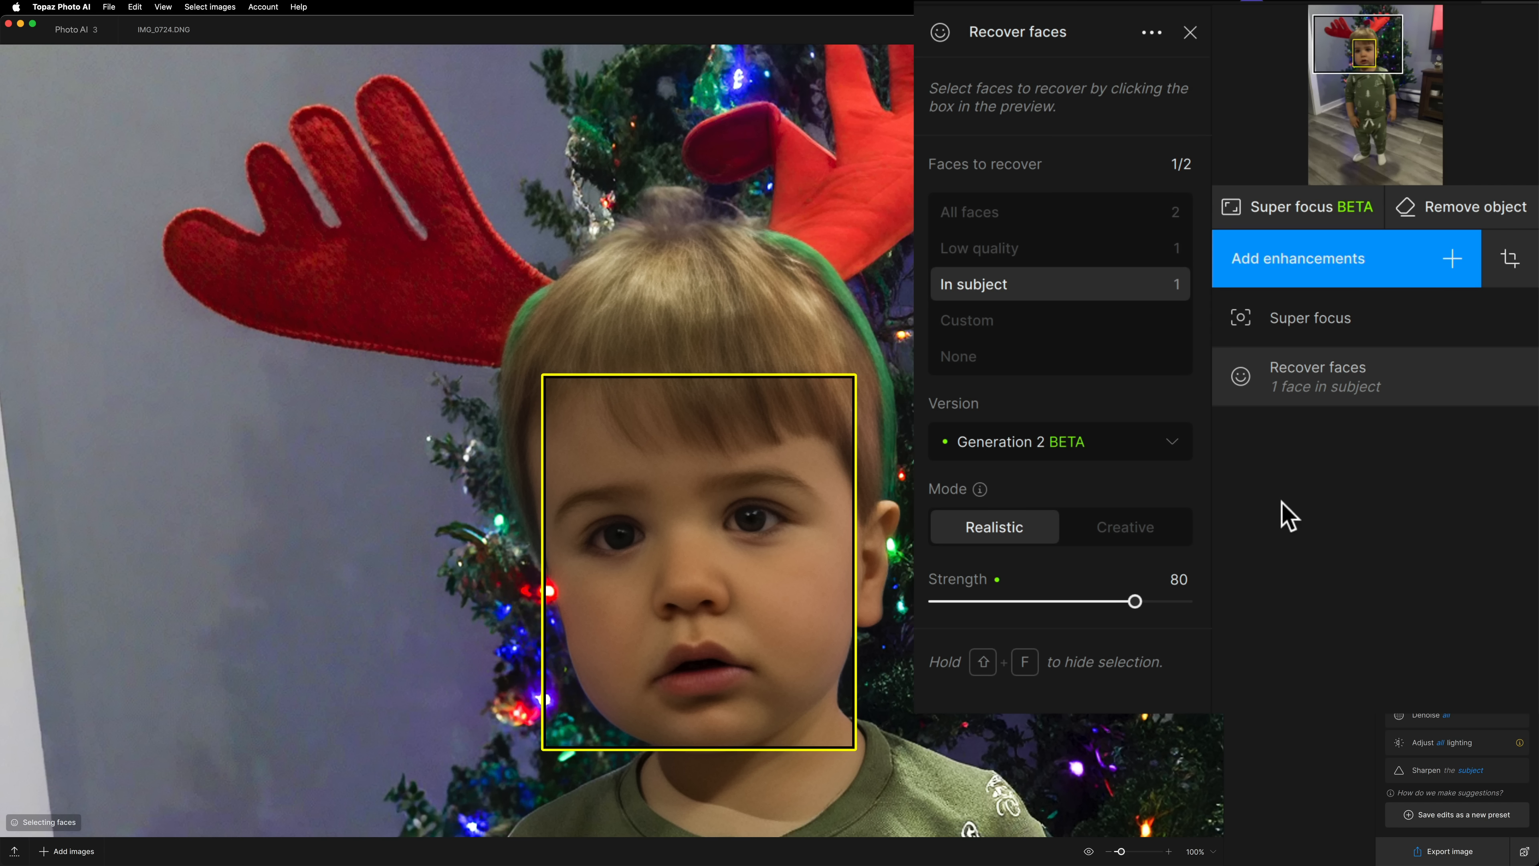
{"action": "left_click", "coordinate": [1089, 852]}
{"action": "left_click", "coordinate": [1089, 852]}
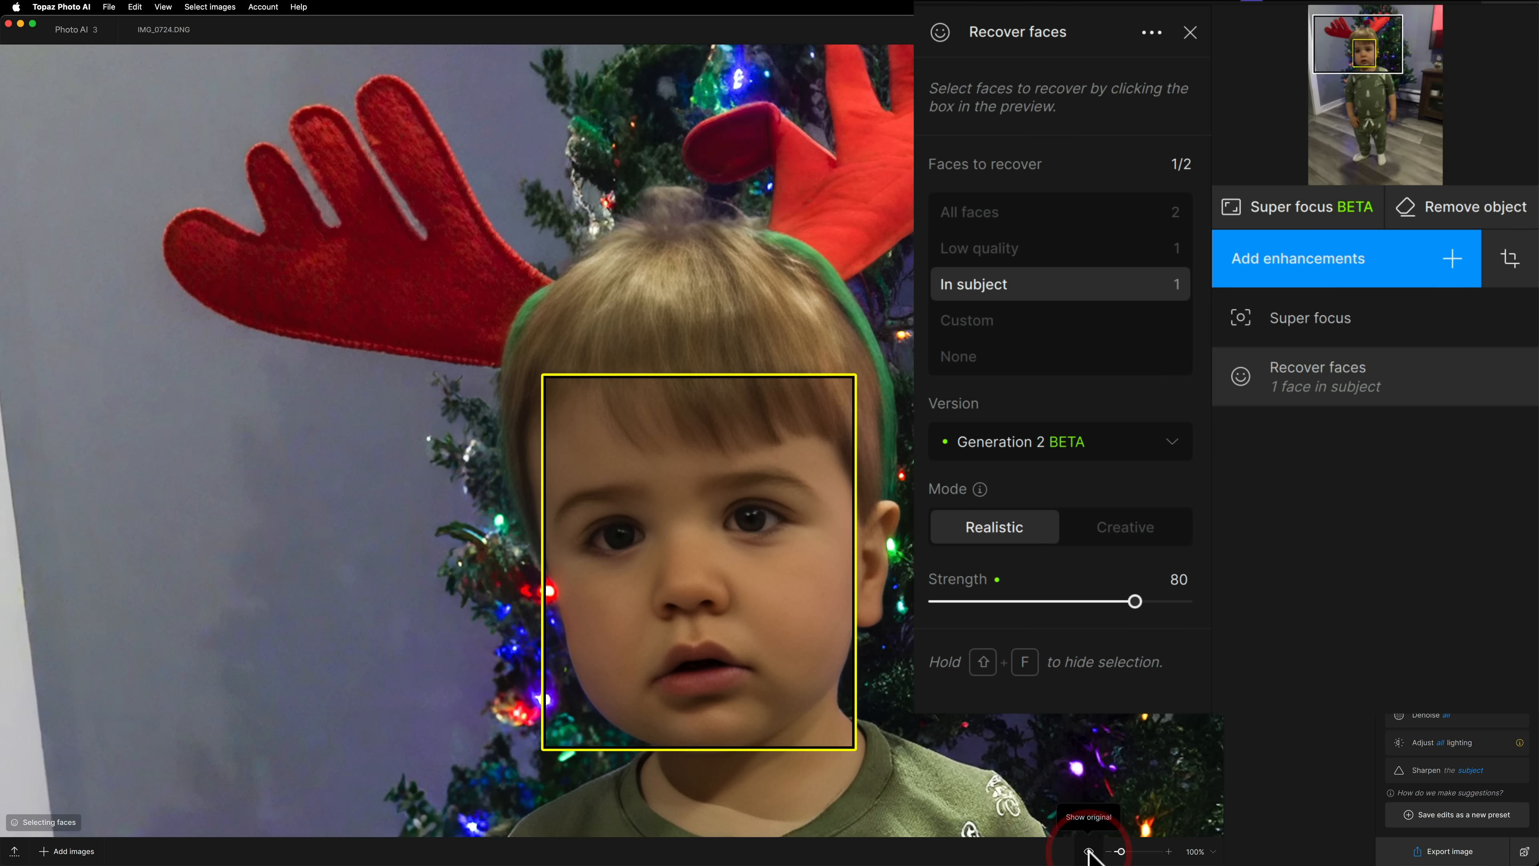
Compare the enhanced face with the original image, and with the Recover faces enhancement temporarily turned off.
{"action": "left_click", "coordinate": [1089, 852]}
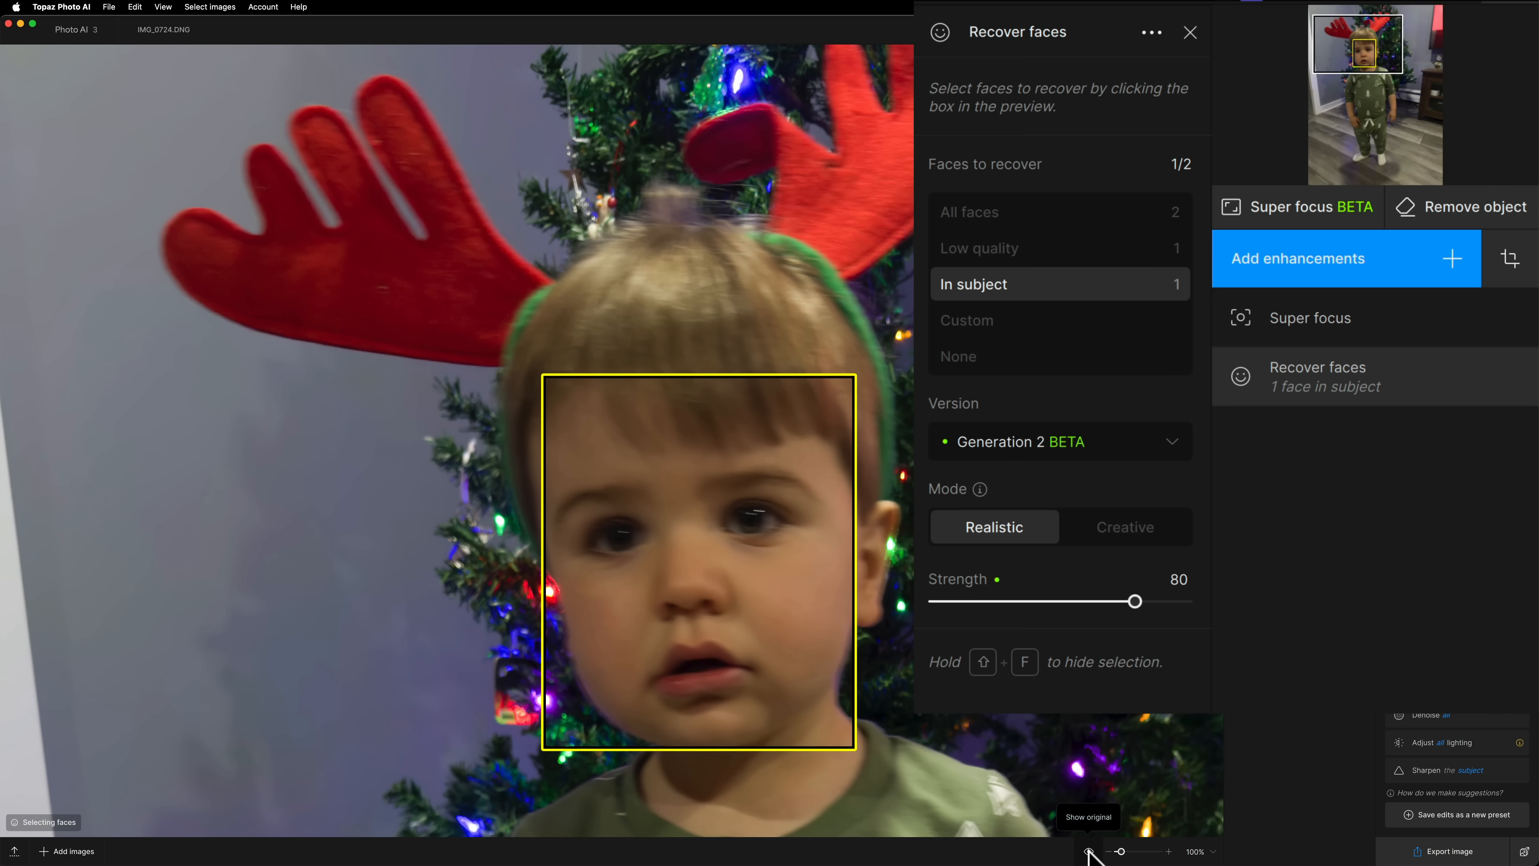
{"action": "left_click", "coordinate": [1089, 852]}
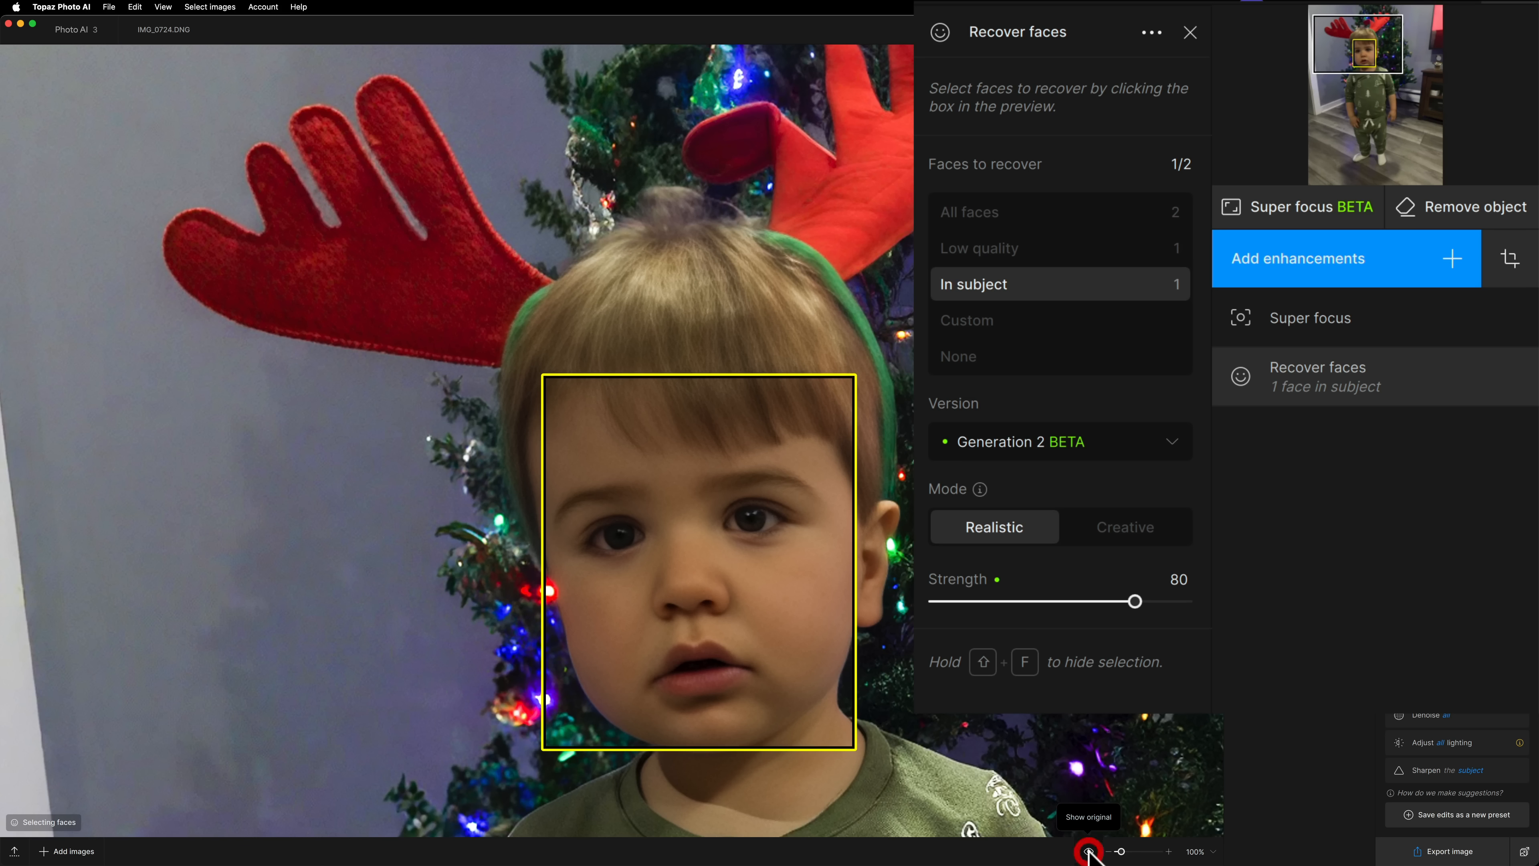
{"action": "mouse_move", "coordinate": [1466, 370]}
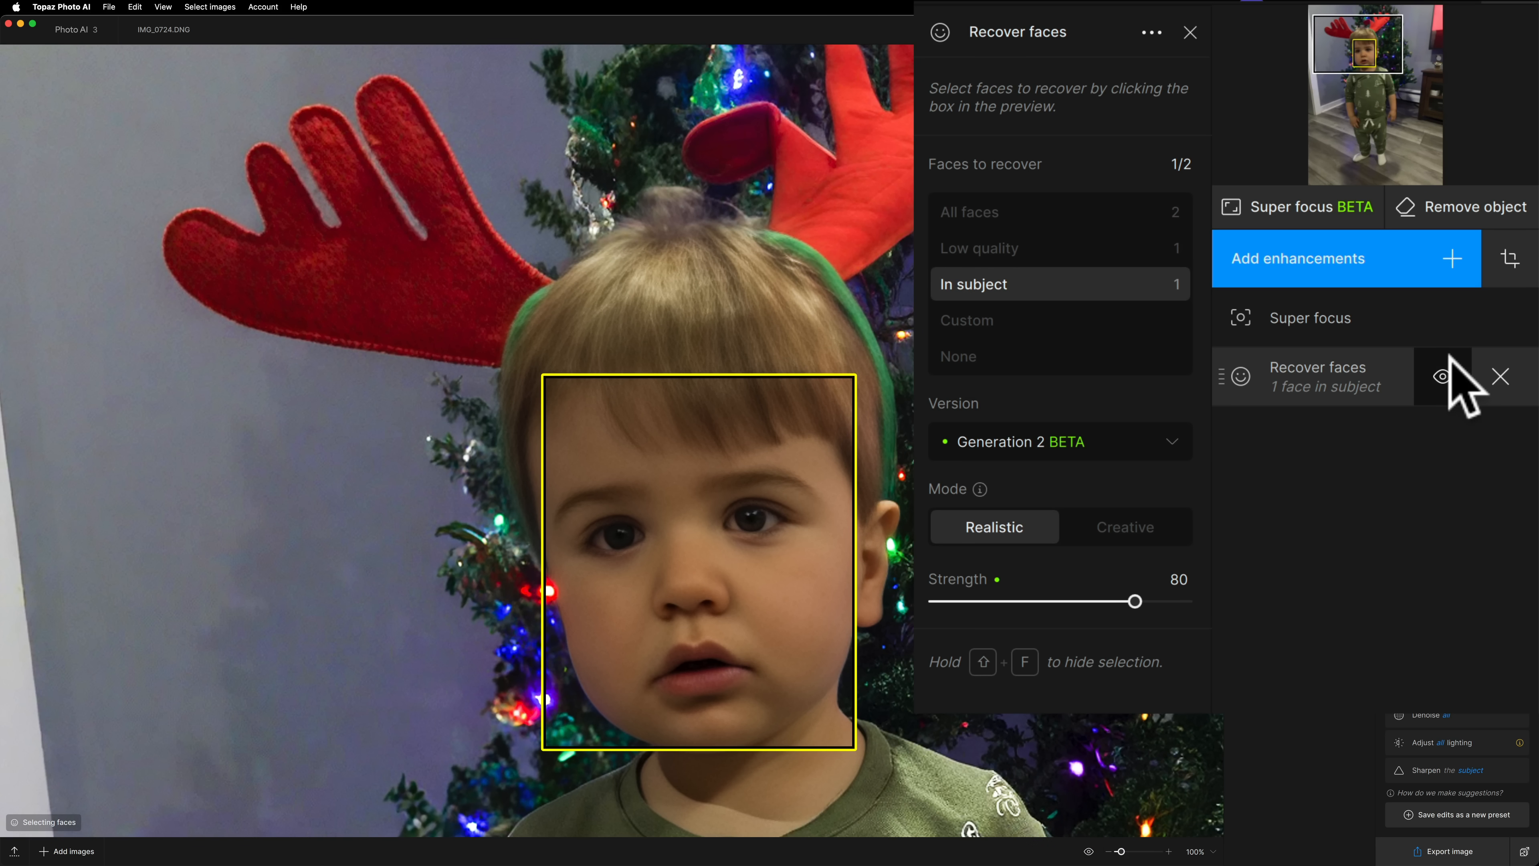
{"action": "left_click", "coordinate": [1442, 376]}
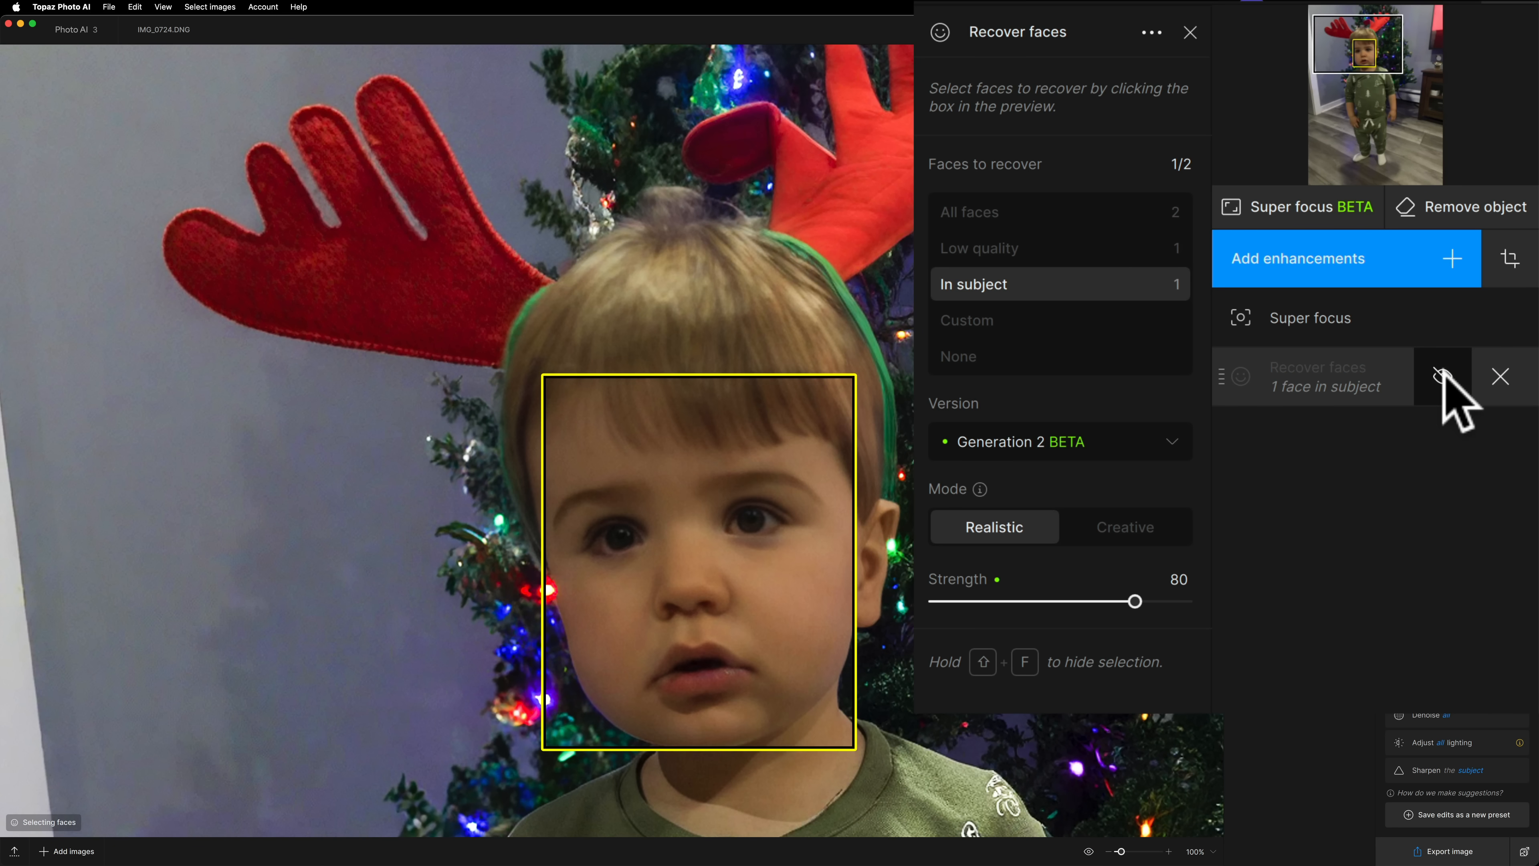
{"action": "left_click", "coordinate": [1442, 376]}
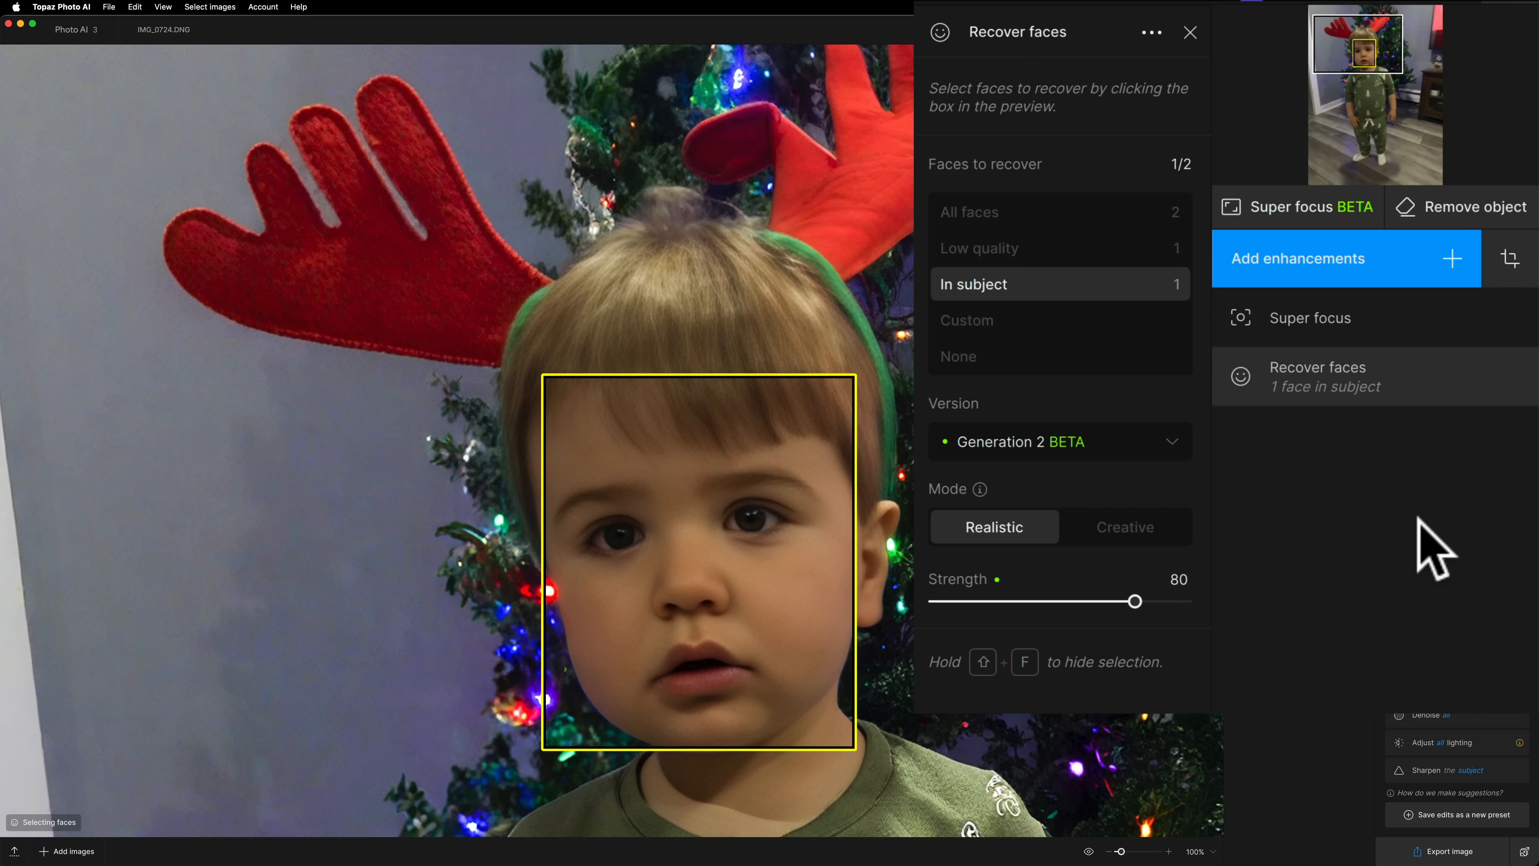
{"action": "left_click", "coordinate": [1442, 376]}
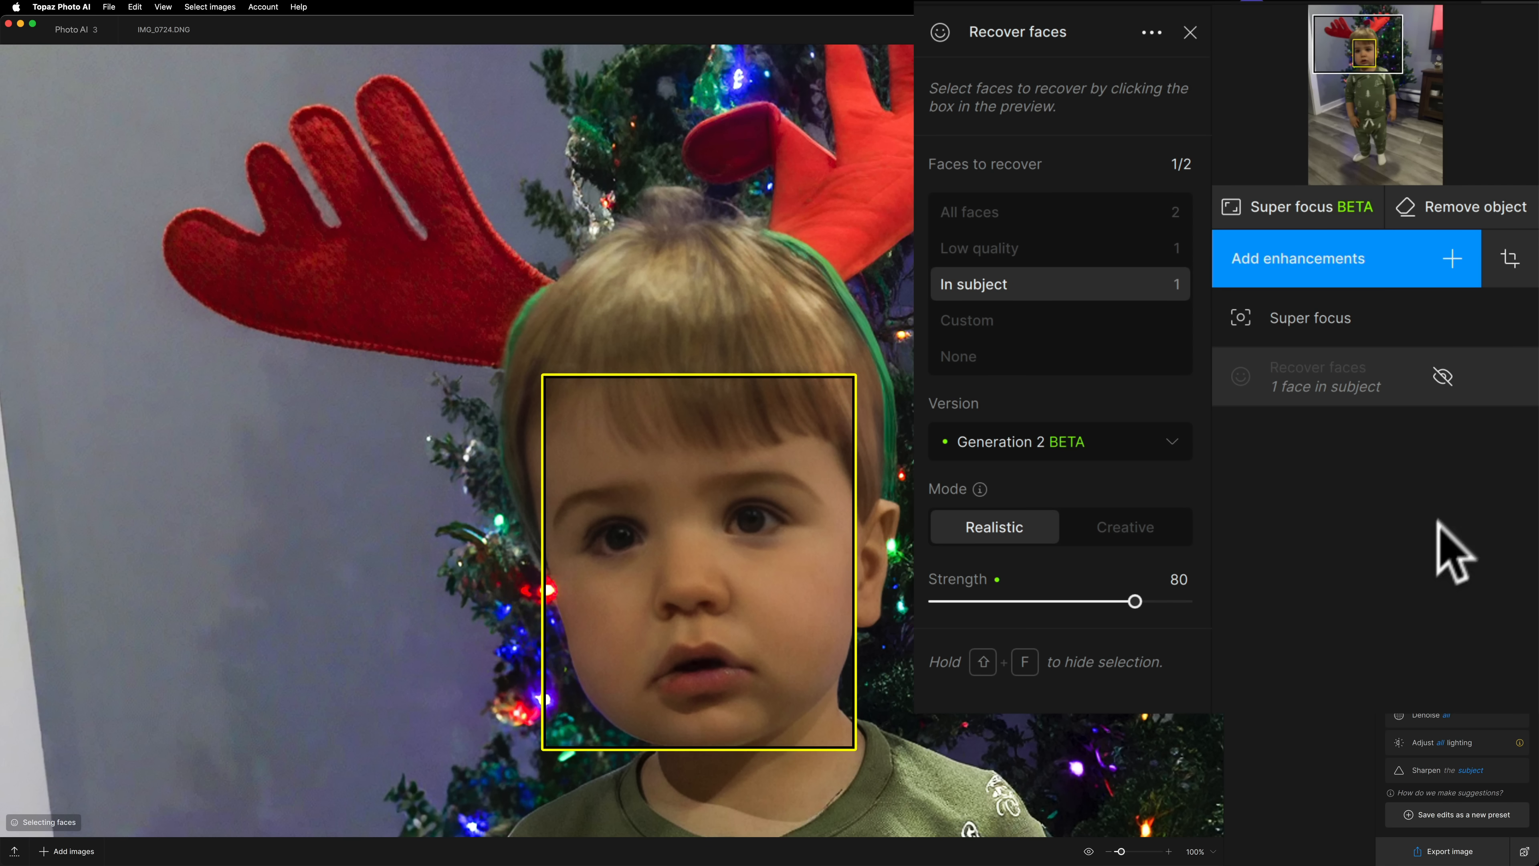
{"action": "left_click", "coordinate": [1443, 376]}
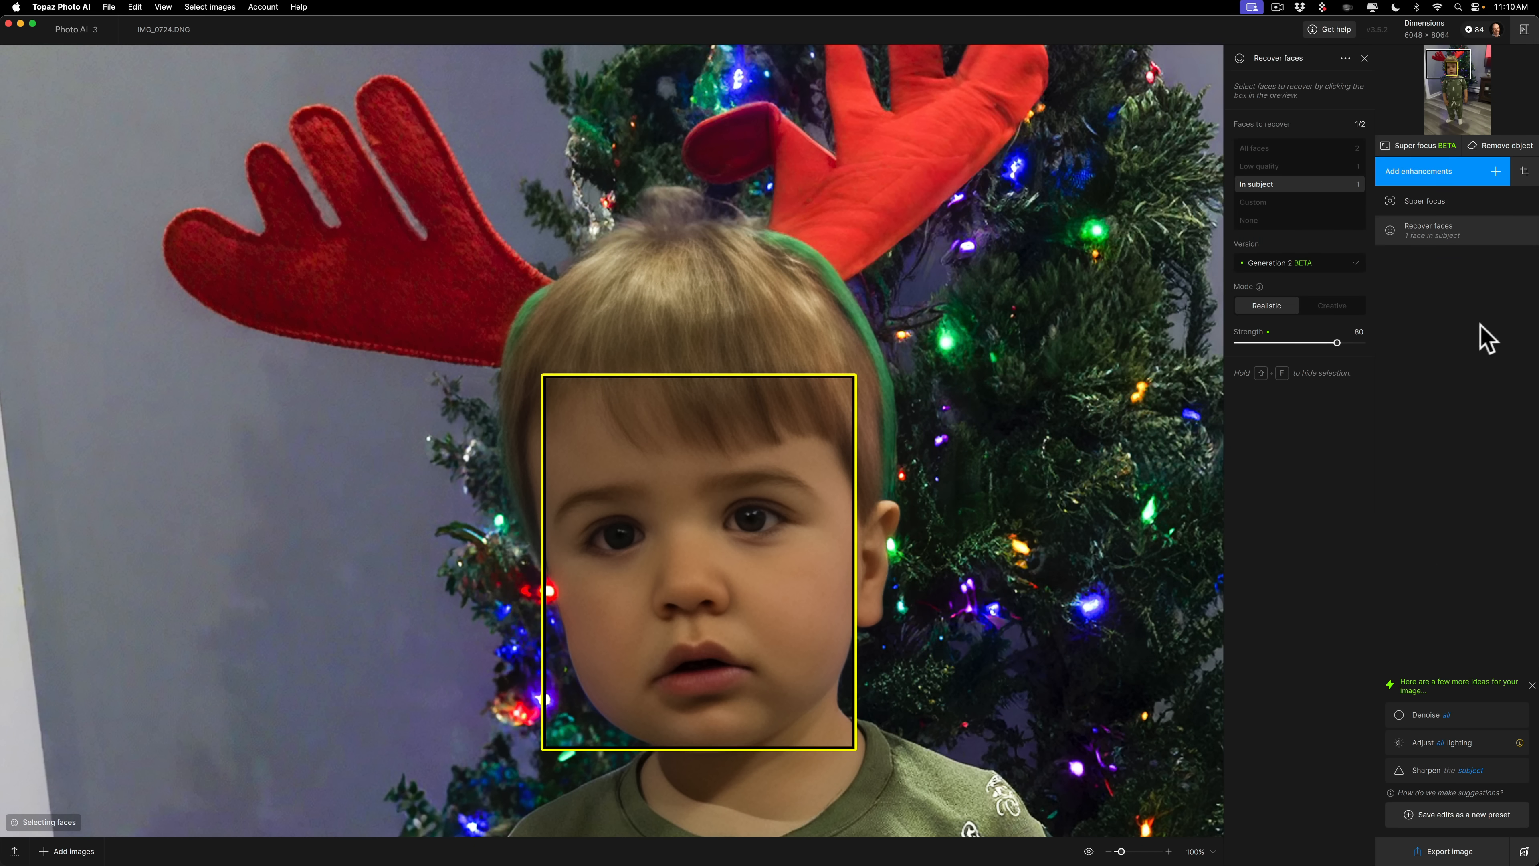
Export the image with Super focus and Recover faces as IMG_0724-focus-face.dng to the original folder, preserving the input format.
{"action": "left_click", "coordinate": [1442, 851]}
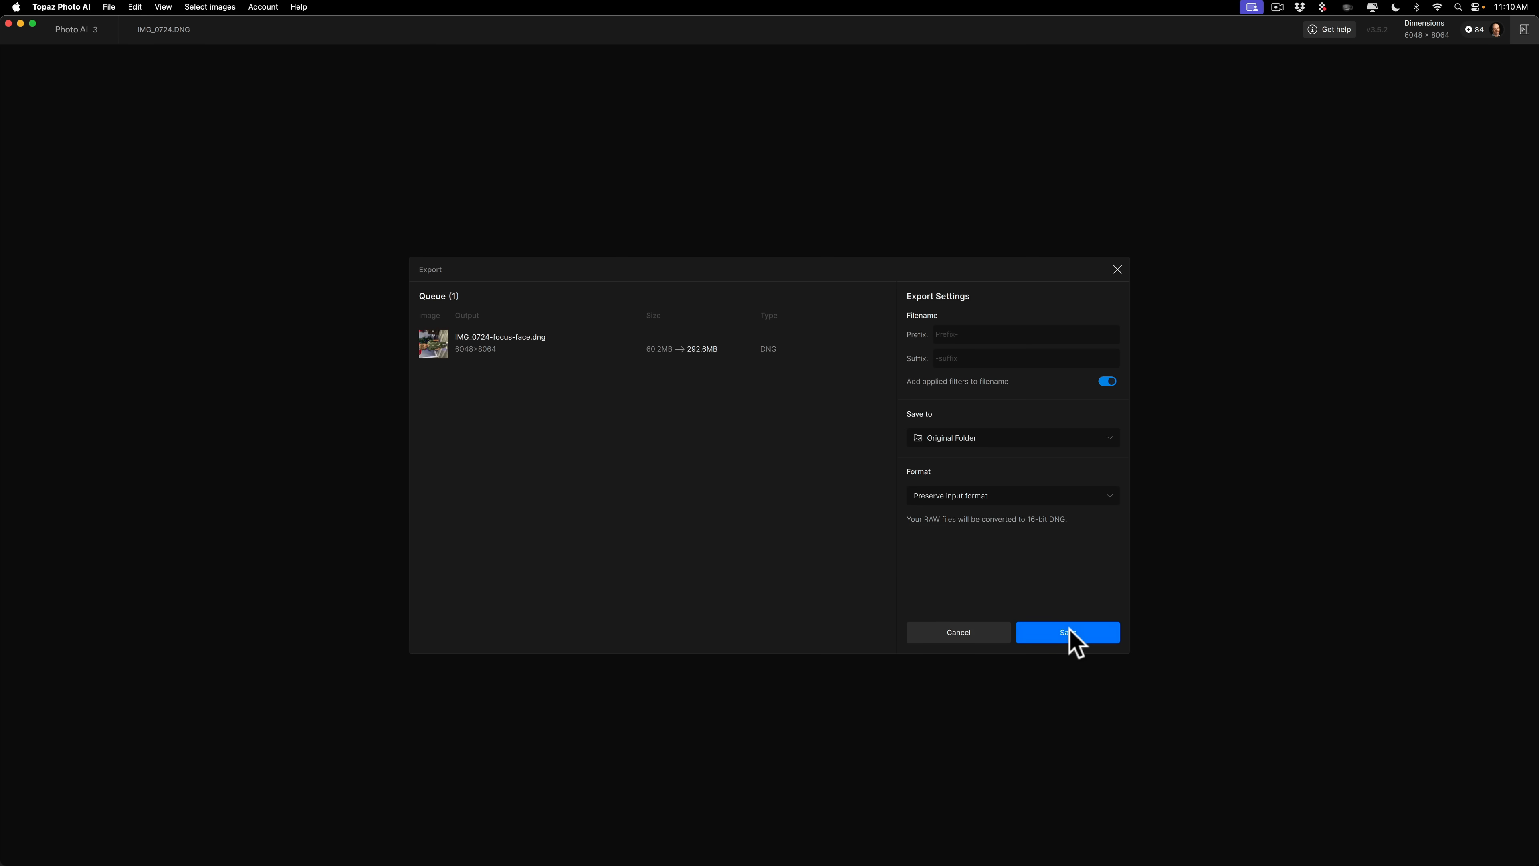
{"action": "left_click", "coordinate": [1070, 629]}
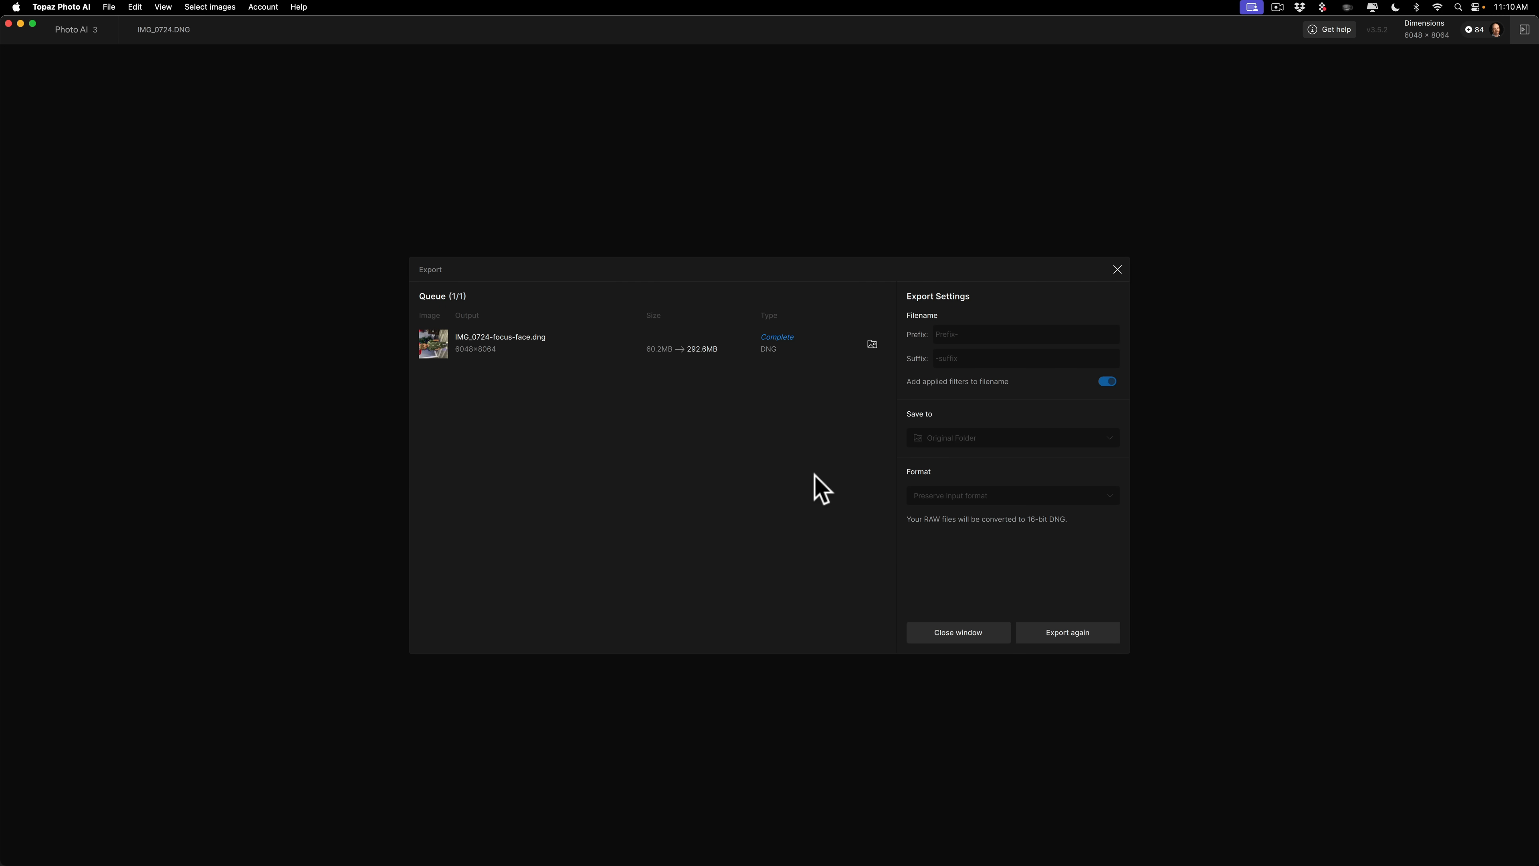
{"action": "left_click", "coordinate": [983, 631]}
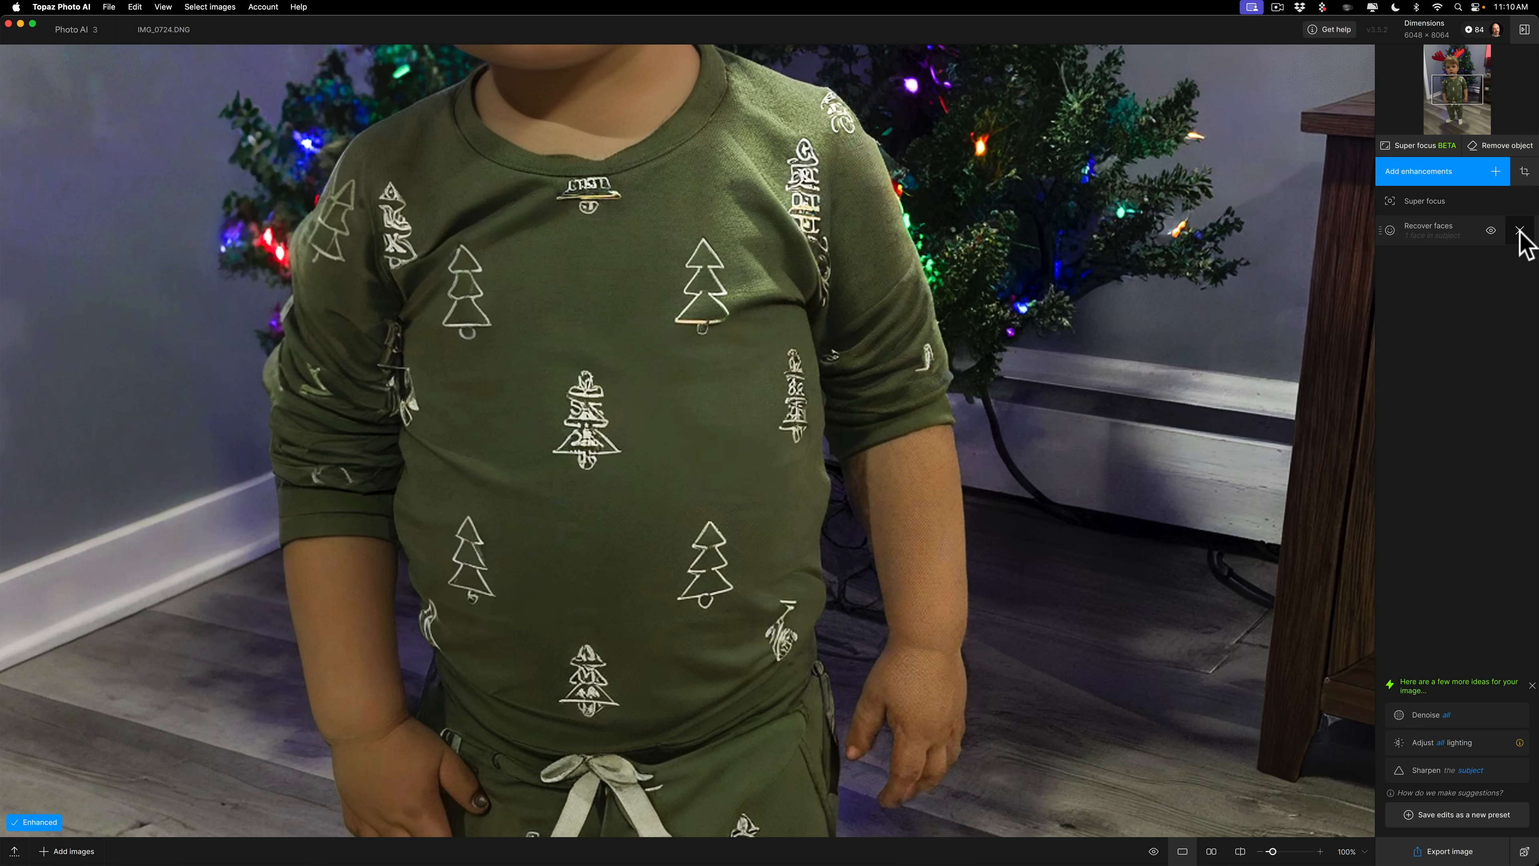
Remove the Recover faces enhancement and export the Super focus version as IMG_0724-focus.dng to the original folder.
{"action": "left_click", "coordinate": [1520, 233]}
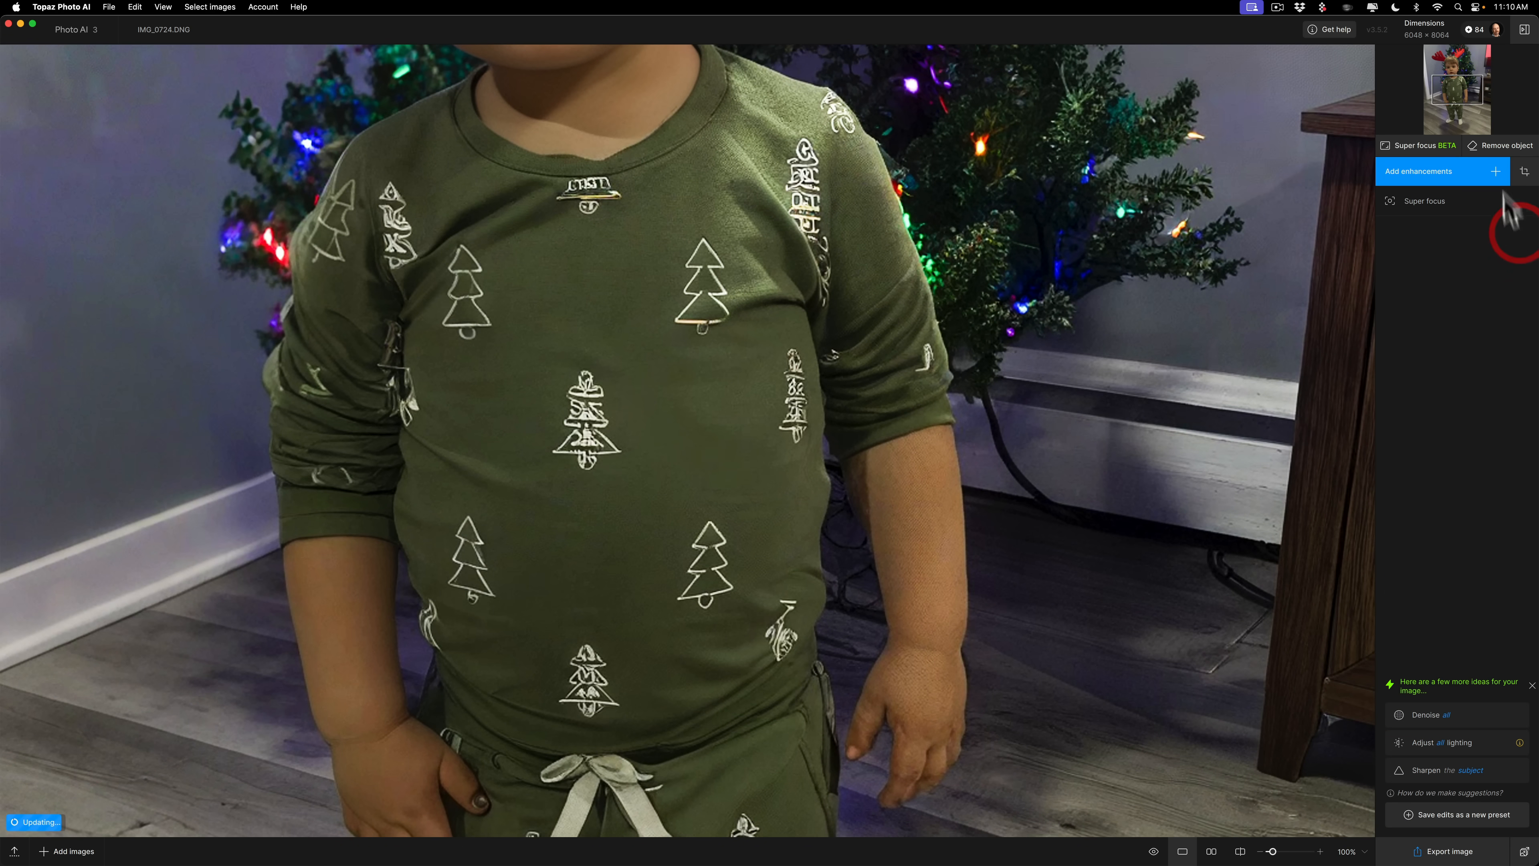
{"action": "left_click_drag", "start_coordinate": [1458, 91], "coordinate": [1451, 70]}
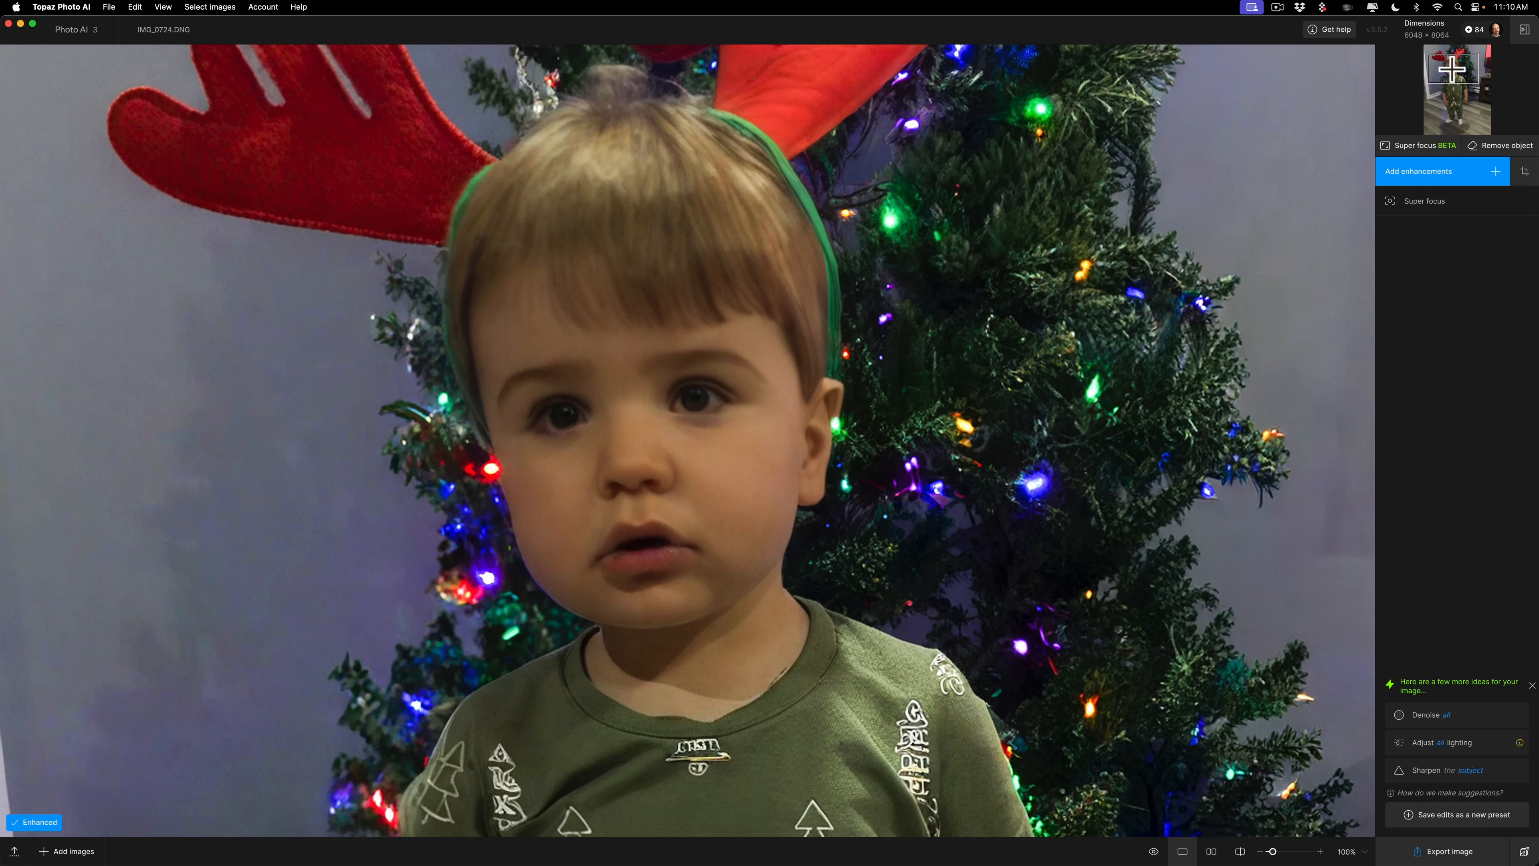
{"action": "left_click", "coordinate": [1451, 852]}
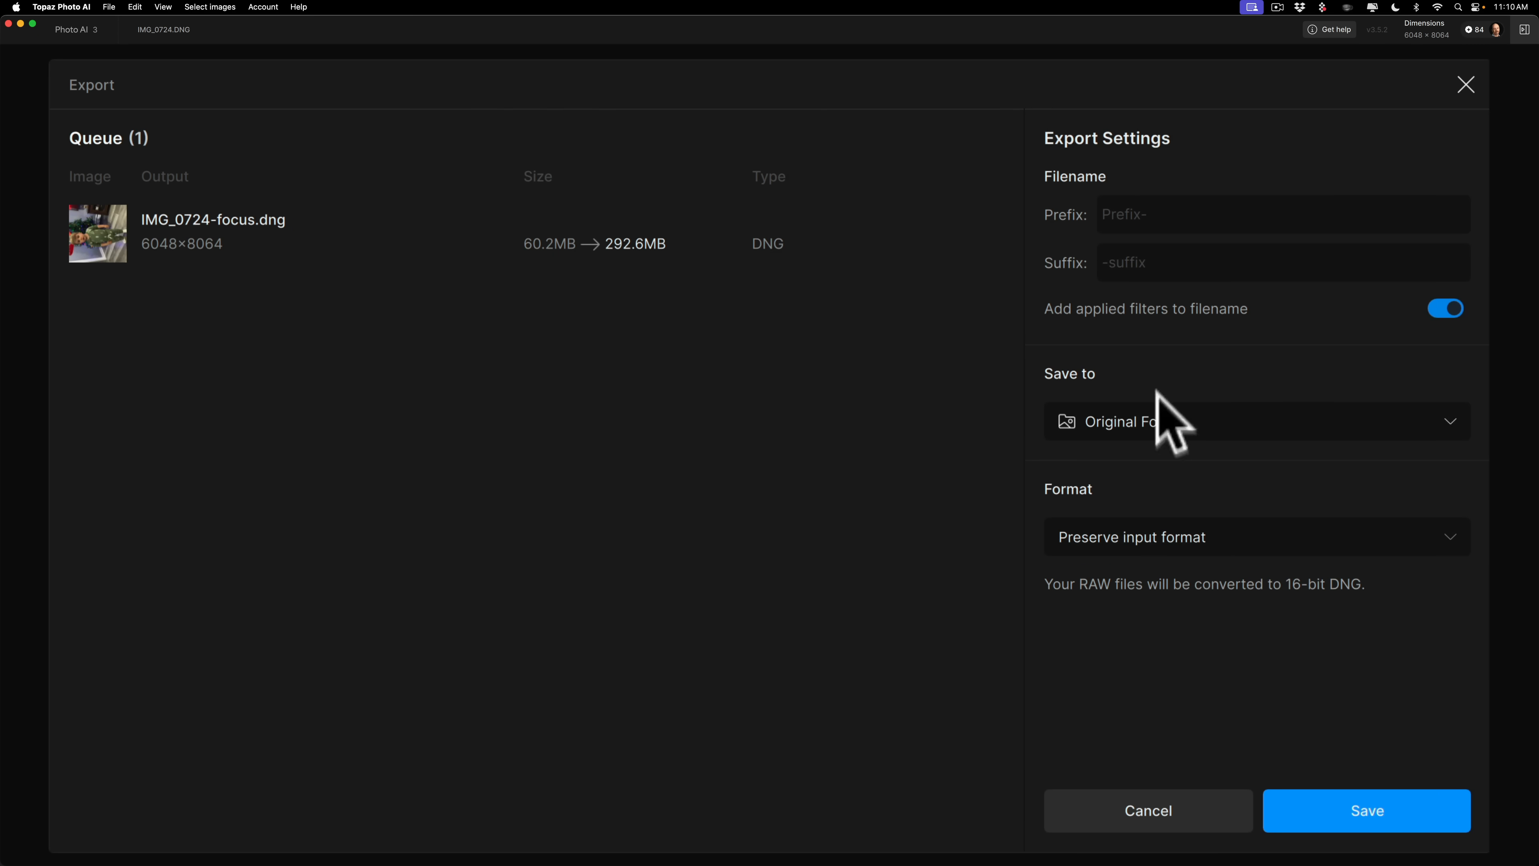
{"action": "left_click", "coordinate": [1362, 807]}
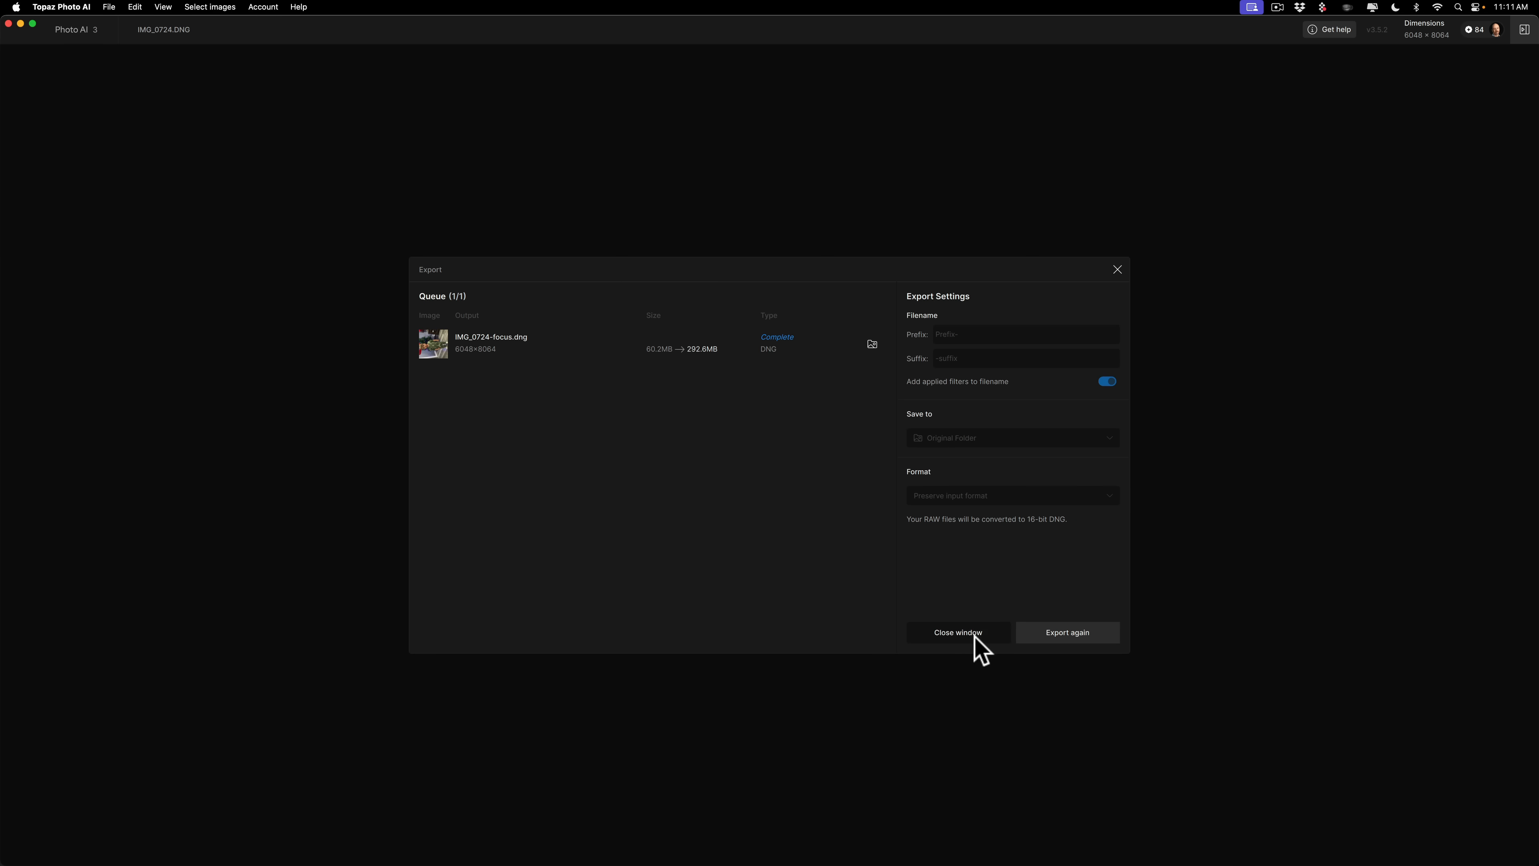
{"action": "left_click", "coordinate": [966, 632]}
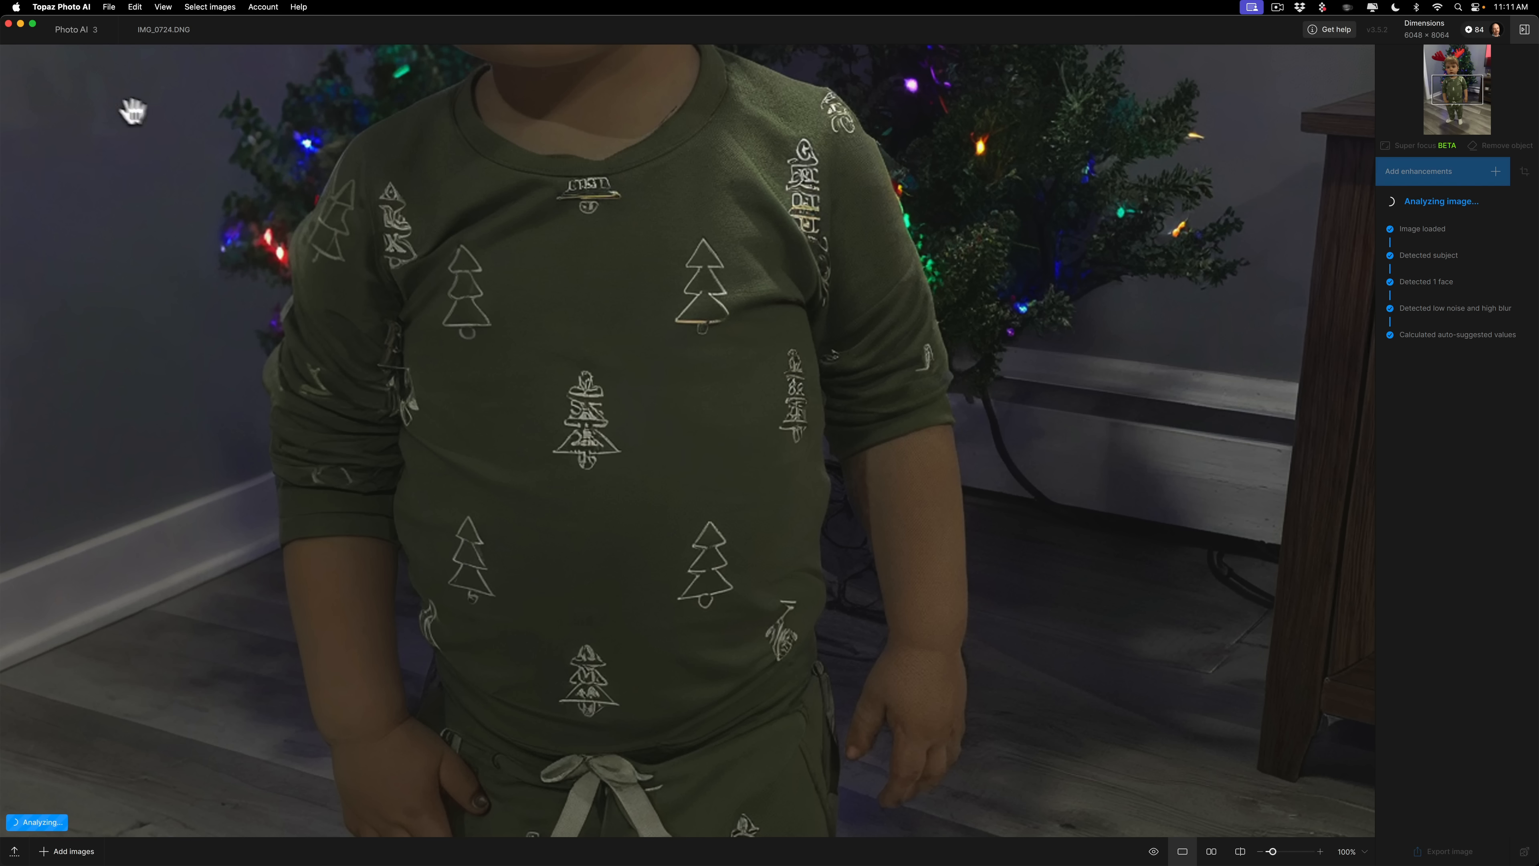
Quit Topaz Photo AI and switch to Photoshop 2025.
{"action": "left_click", "coordinate": [36, 7]}
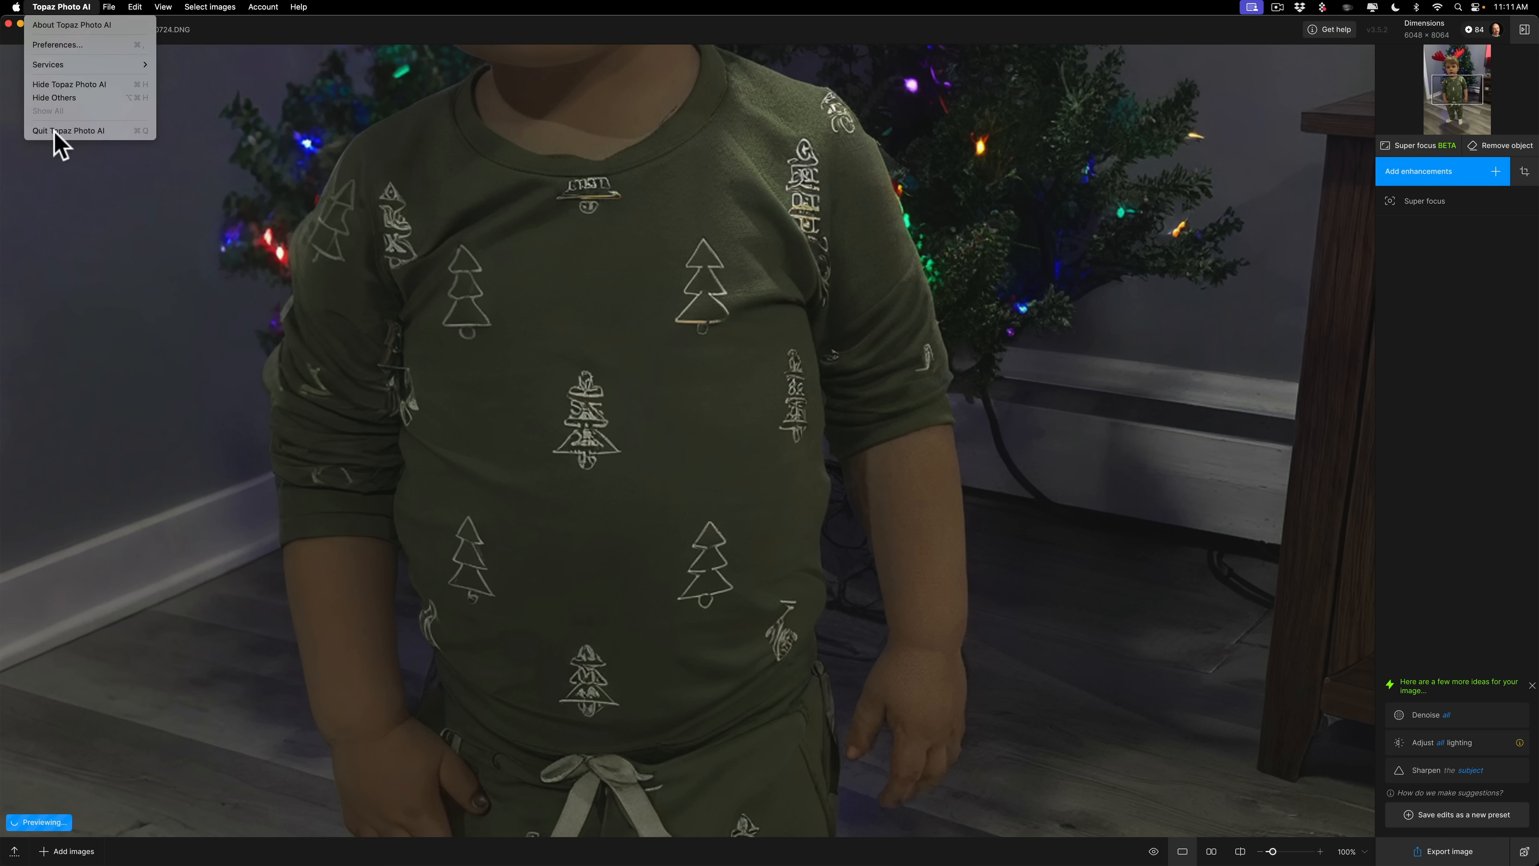
{"action": "left_click", "coordinate": [55, 131]}
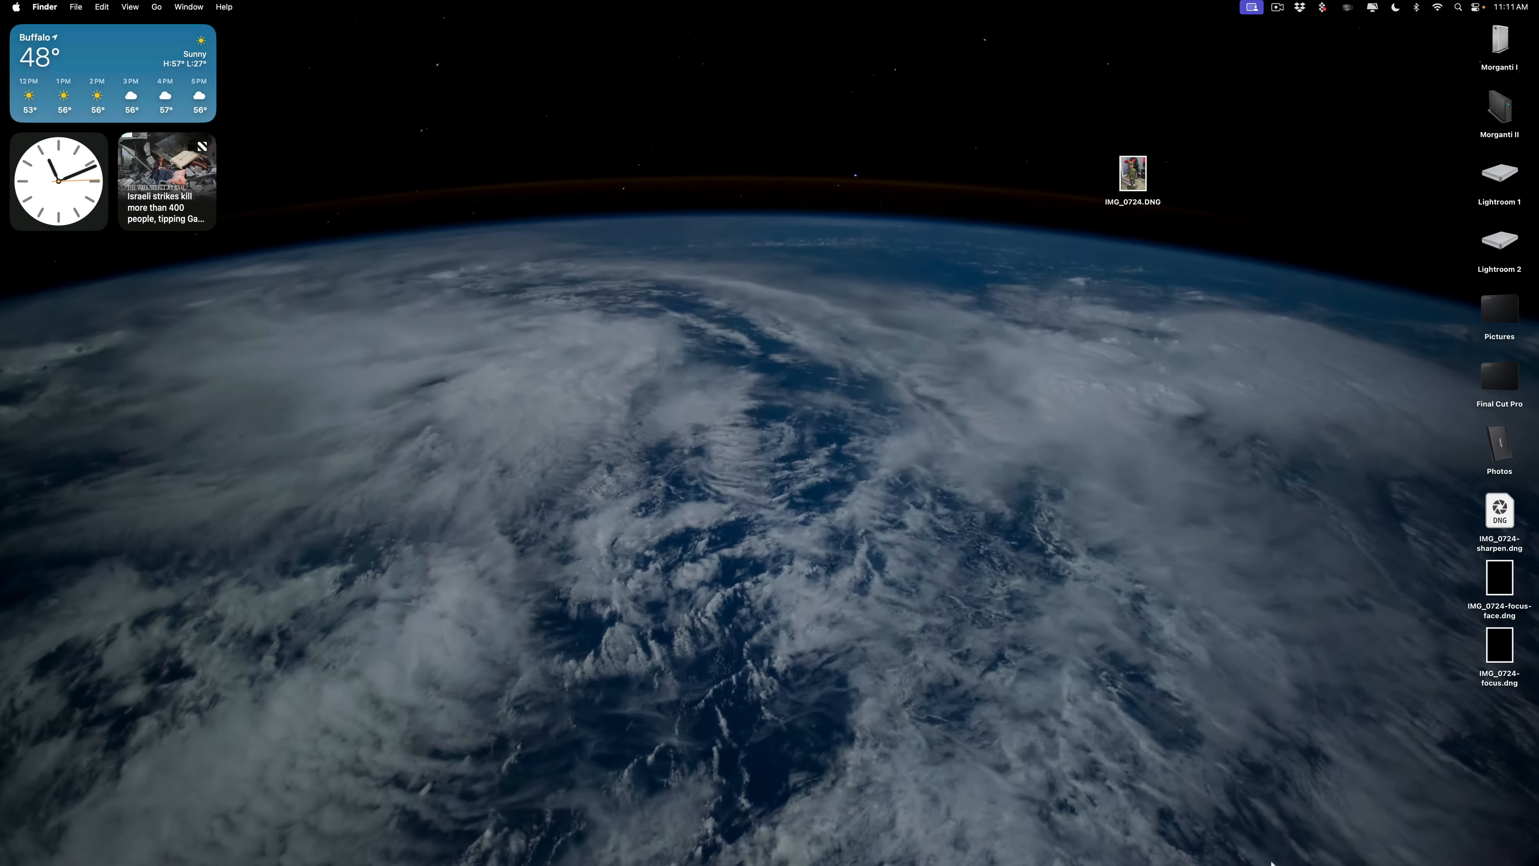
{"action": "mouse_move", "coordinate": [1275, 858]}
{"action": "left_click", "coordinate": [1352, 834]}
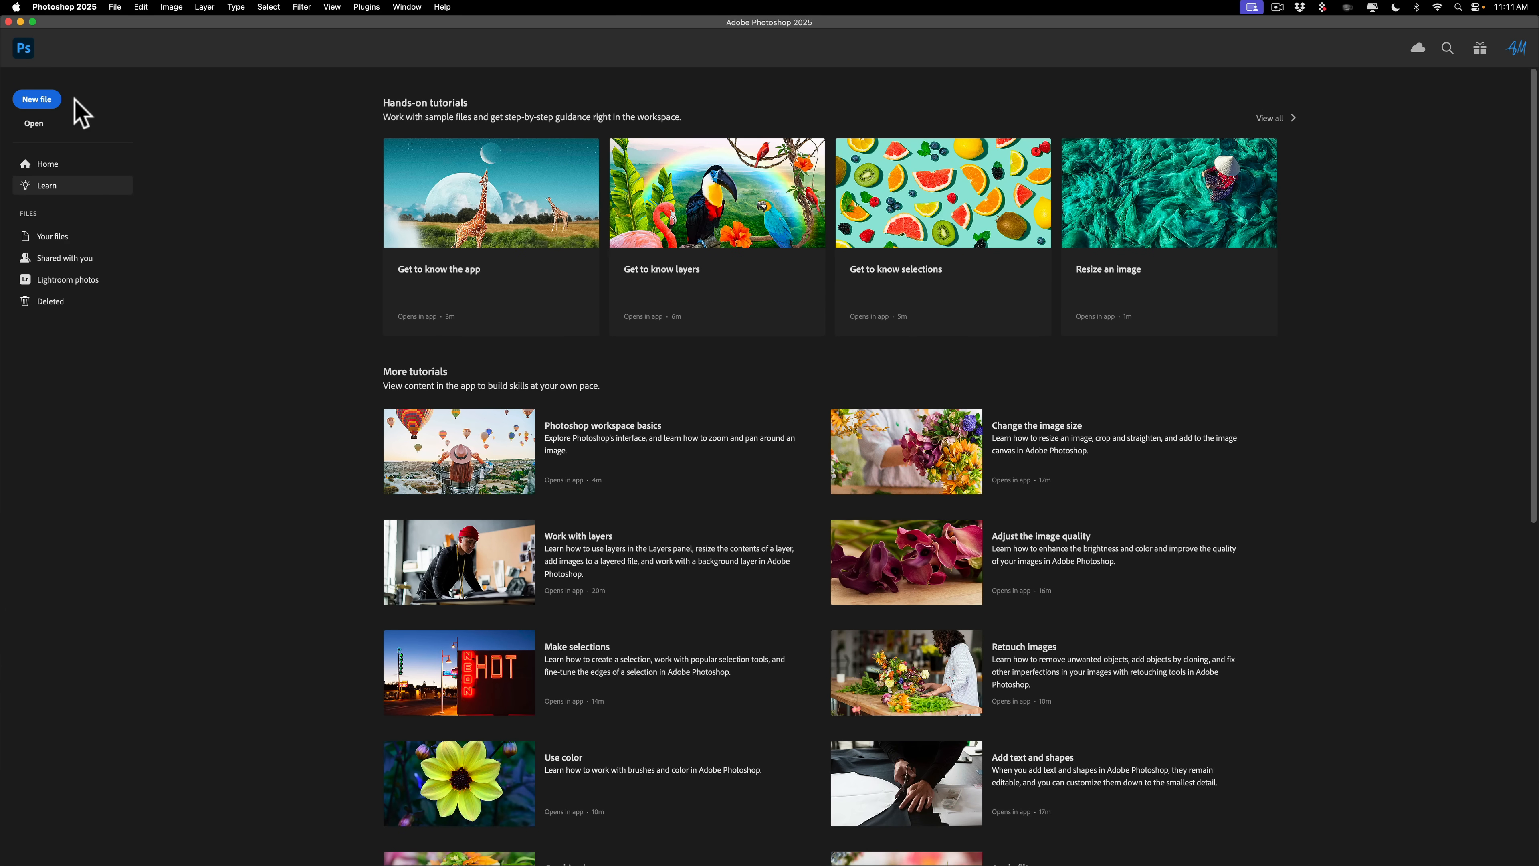
Load IMG_0724.DNG, IMG_0724-sharpen.dng, IMG_0724-focus.dng and IMG_0724-focus-face.dng from the Desktop as a layer stack in one document.
{"action": "left_click", "coordinate": [114, 7]}
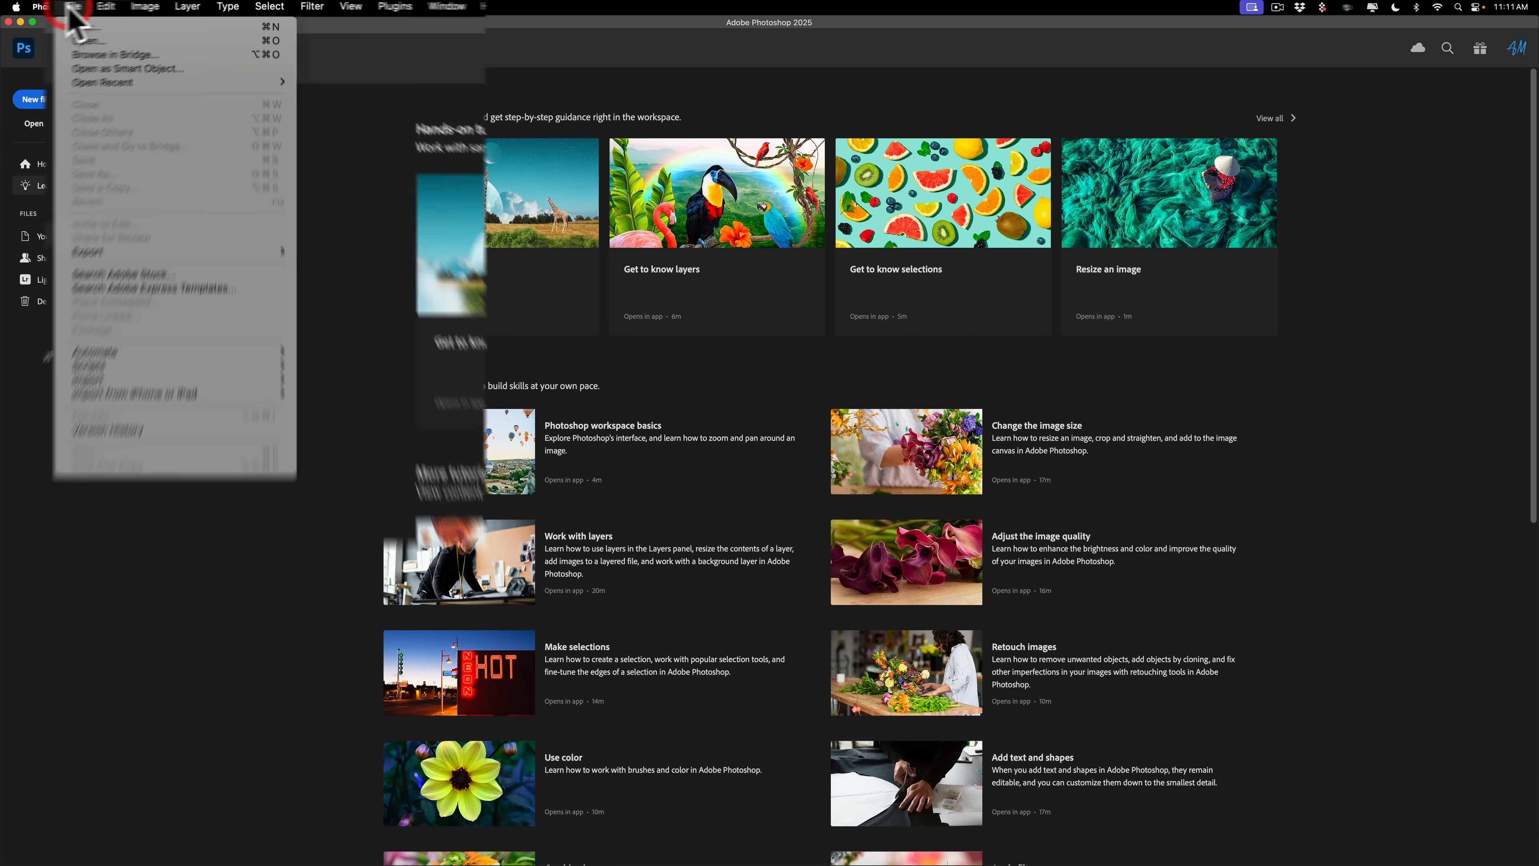
{"action": "mouse_move", "coordinate": [195, 285]}
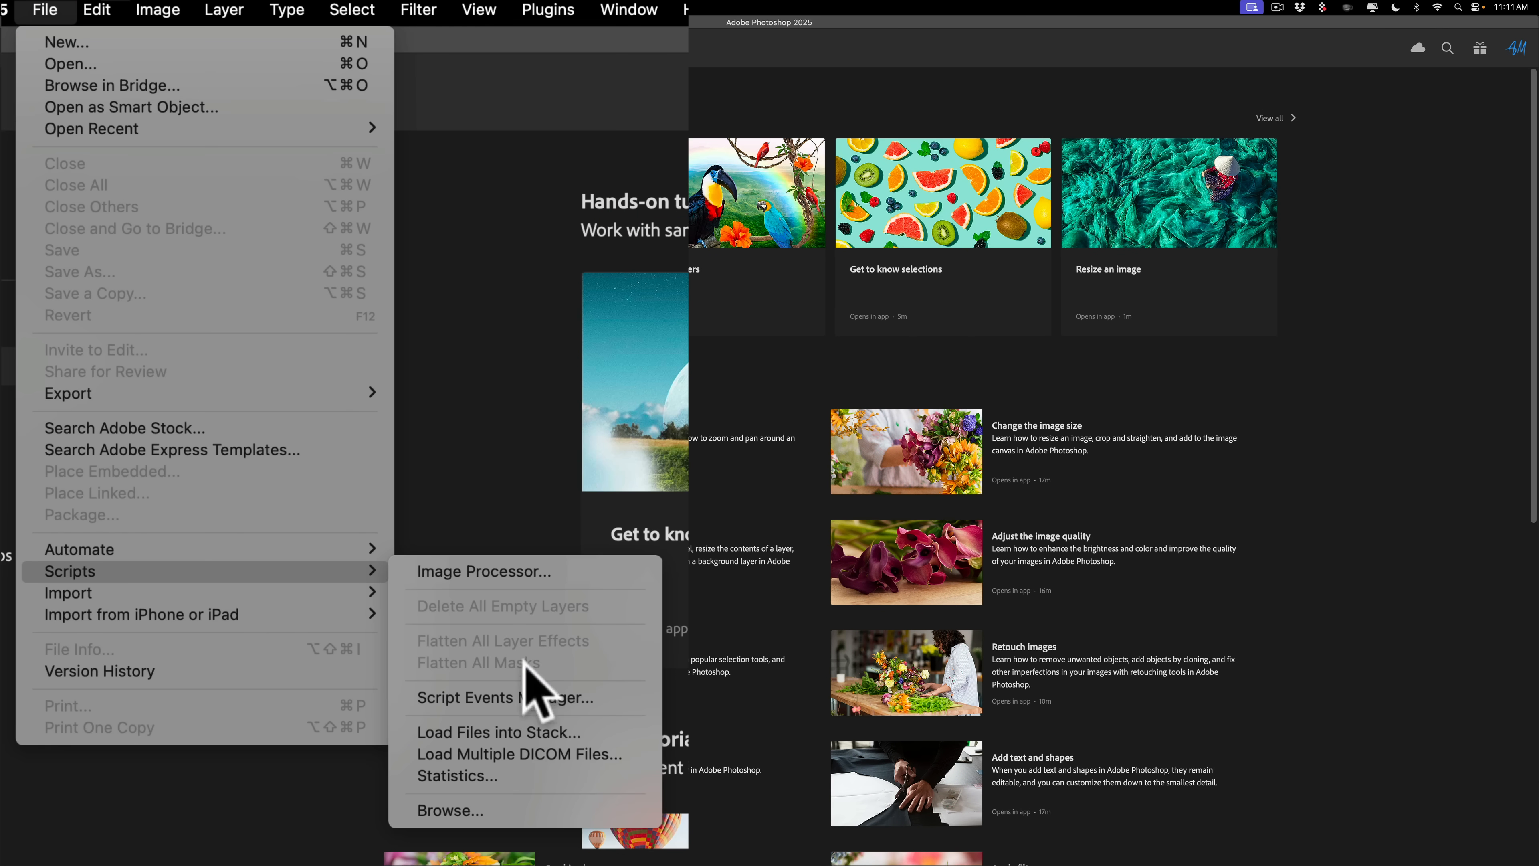
{"action": "left_click", "coordinate": [526, 732]}
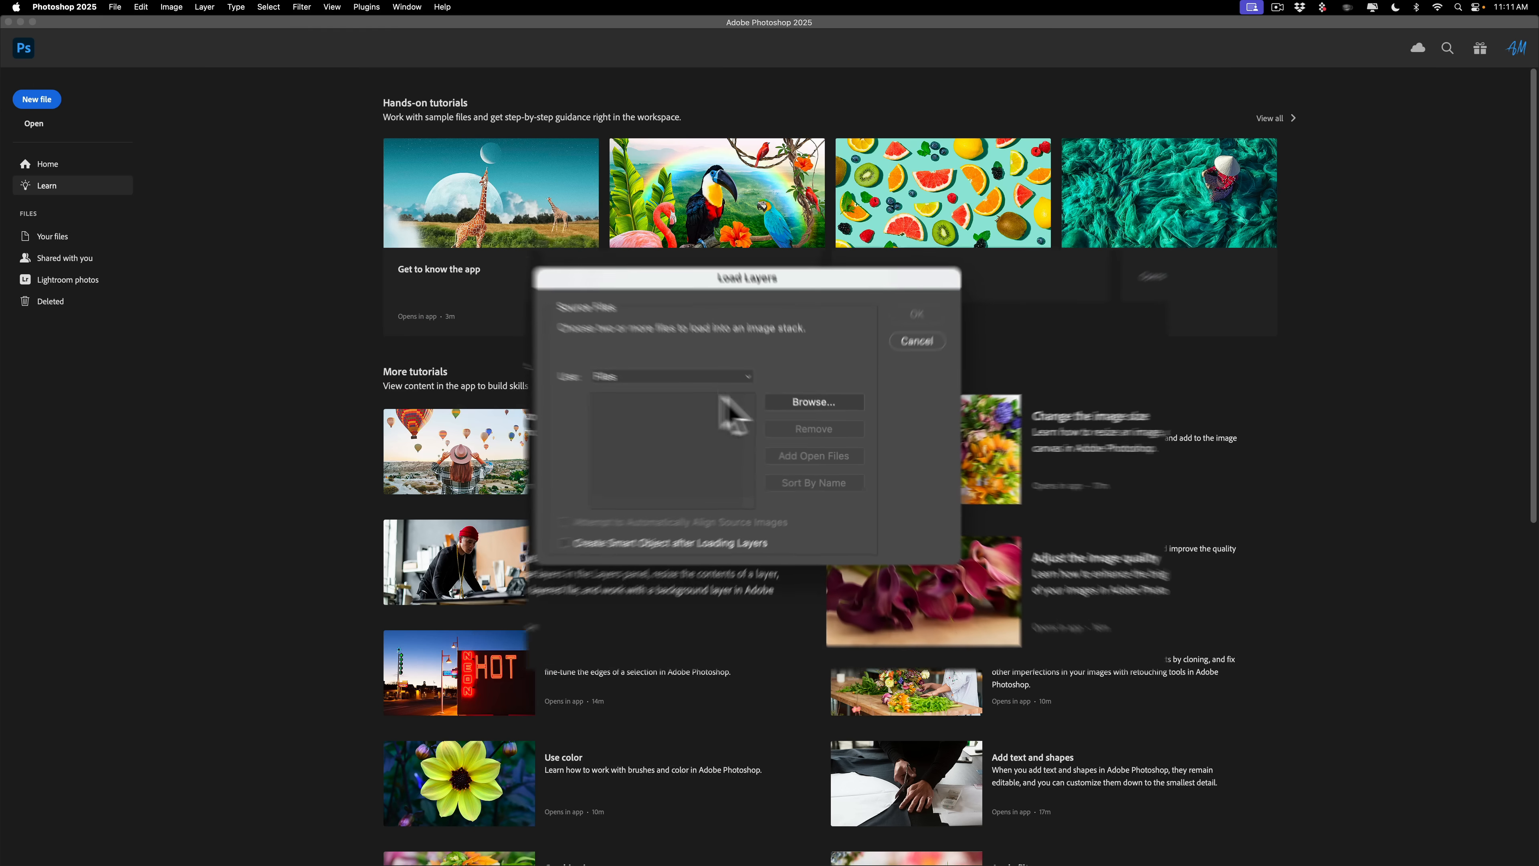
{"action": "left_click", "coordinate": [822, 414]}
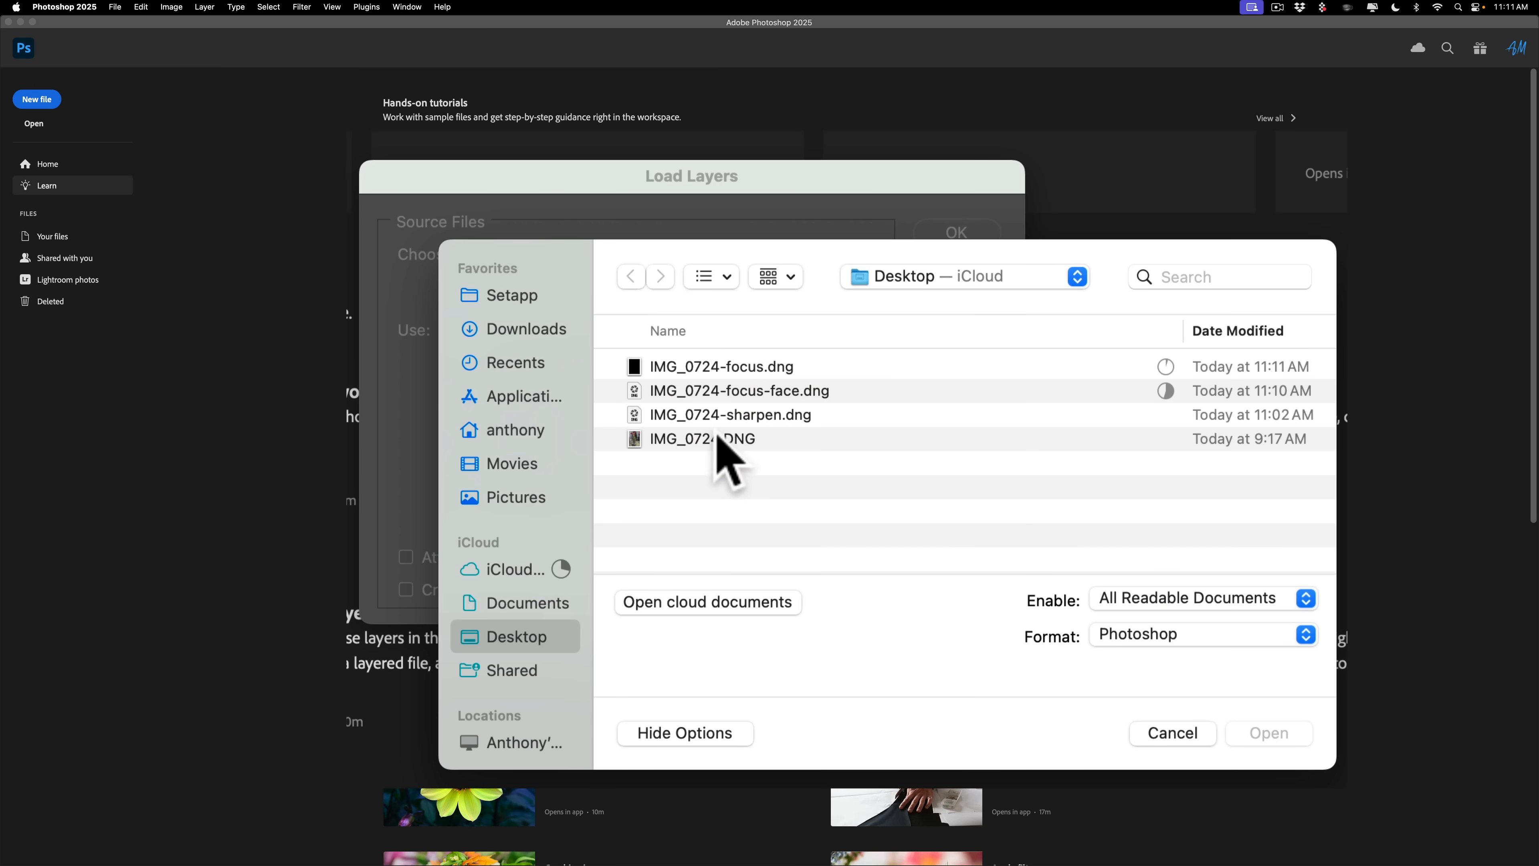
{"action": "left_click", "coordinate": [734, 439]}
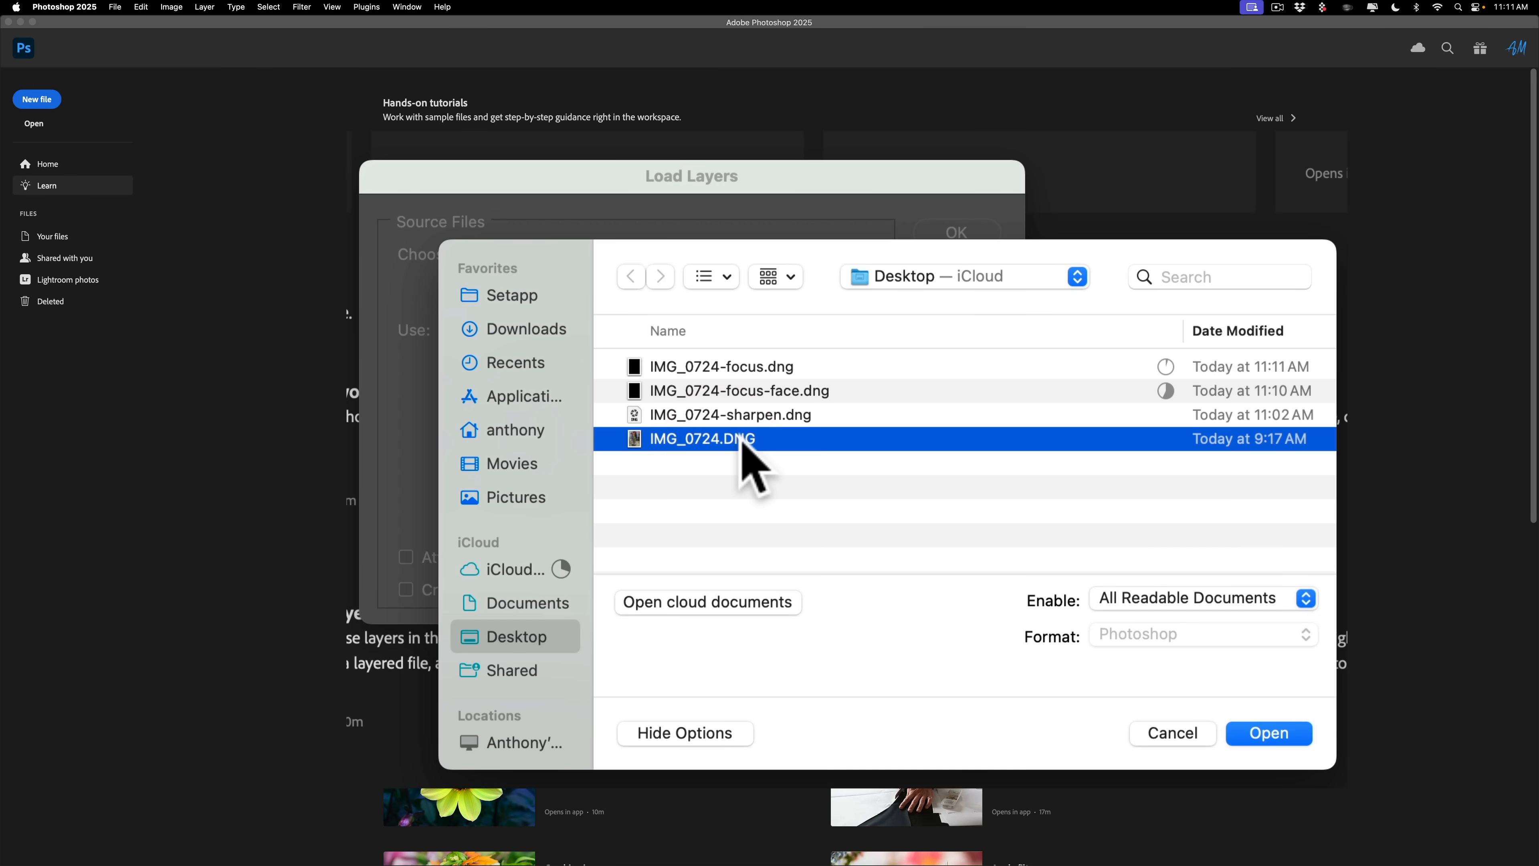
{"action": "key", "text": "super"}
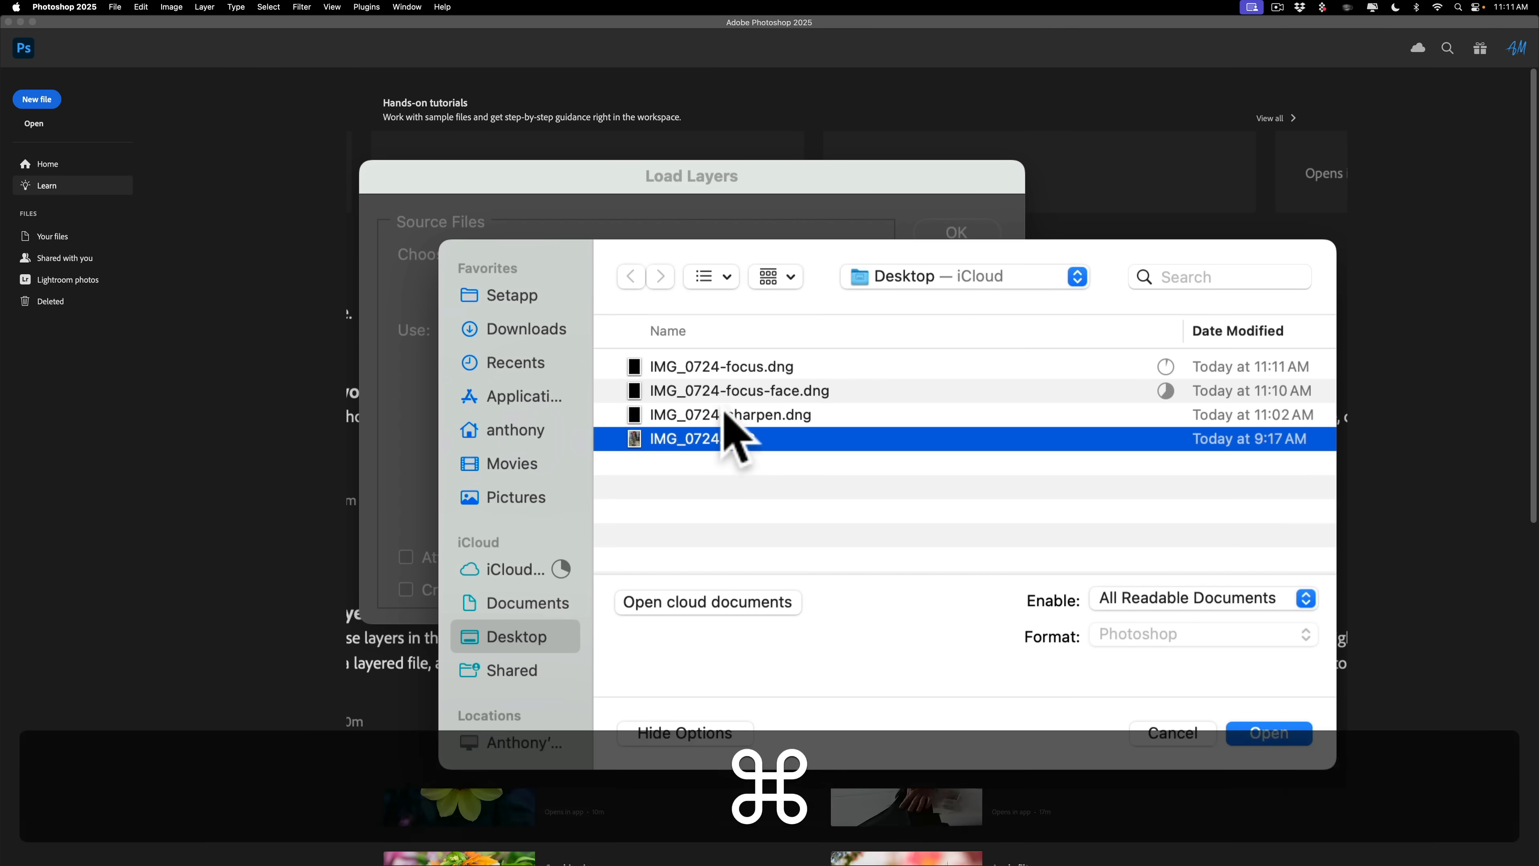
{"action": "left_click", "coordinate": [727, 415], "text": "super"}
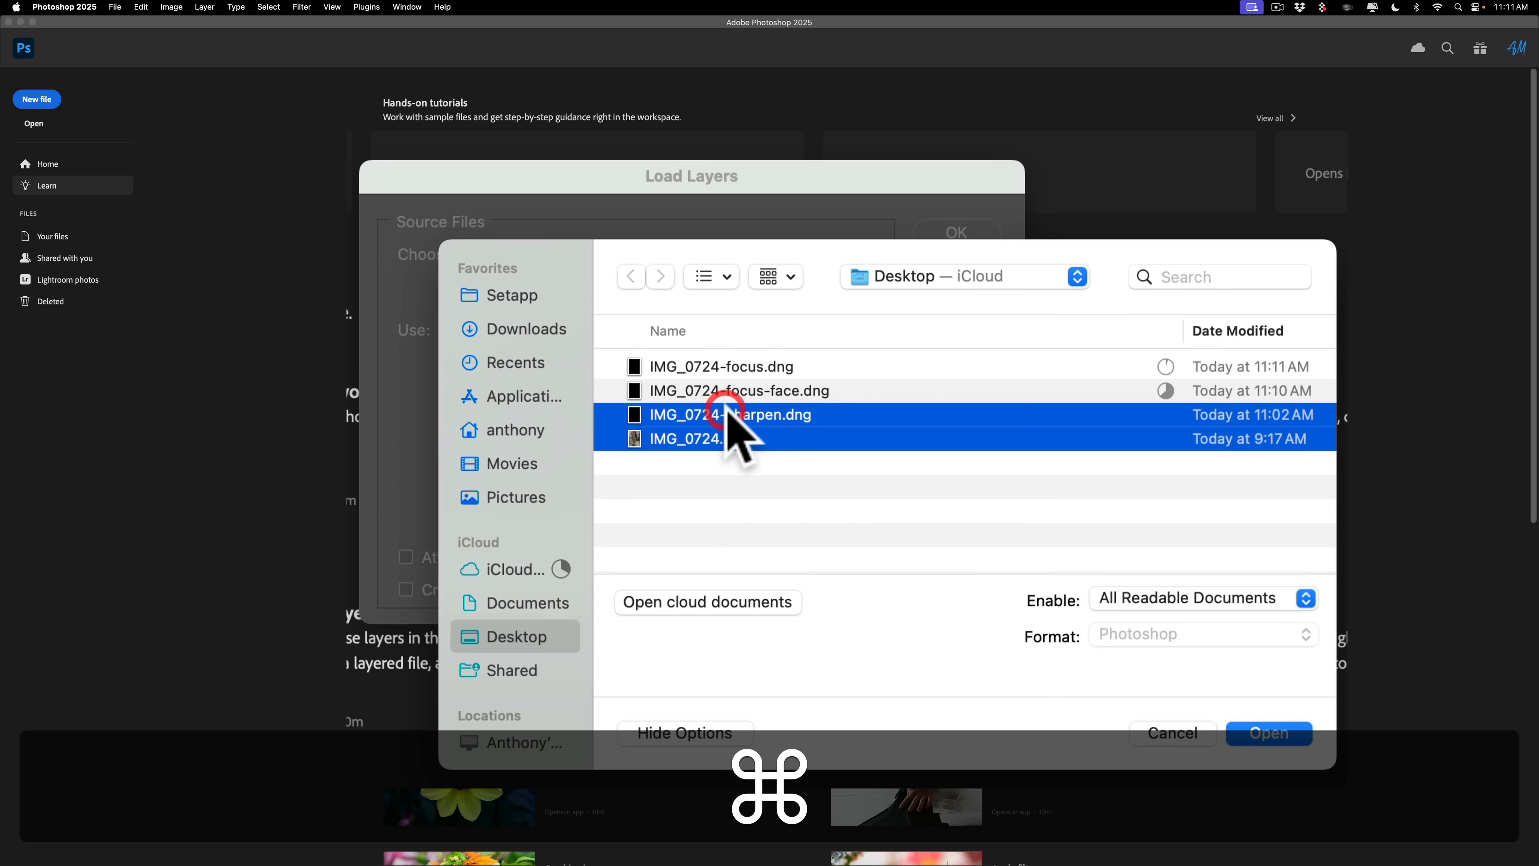
{"action": "left_click", "coordinate": [676, 367], "text": "super"}
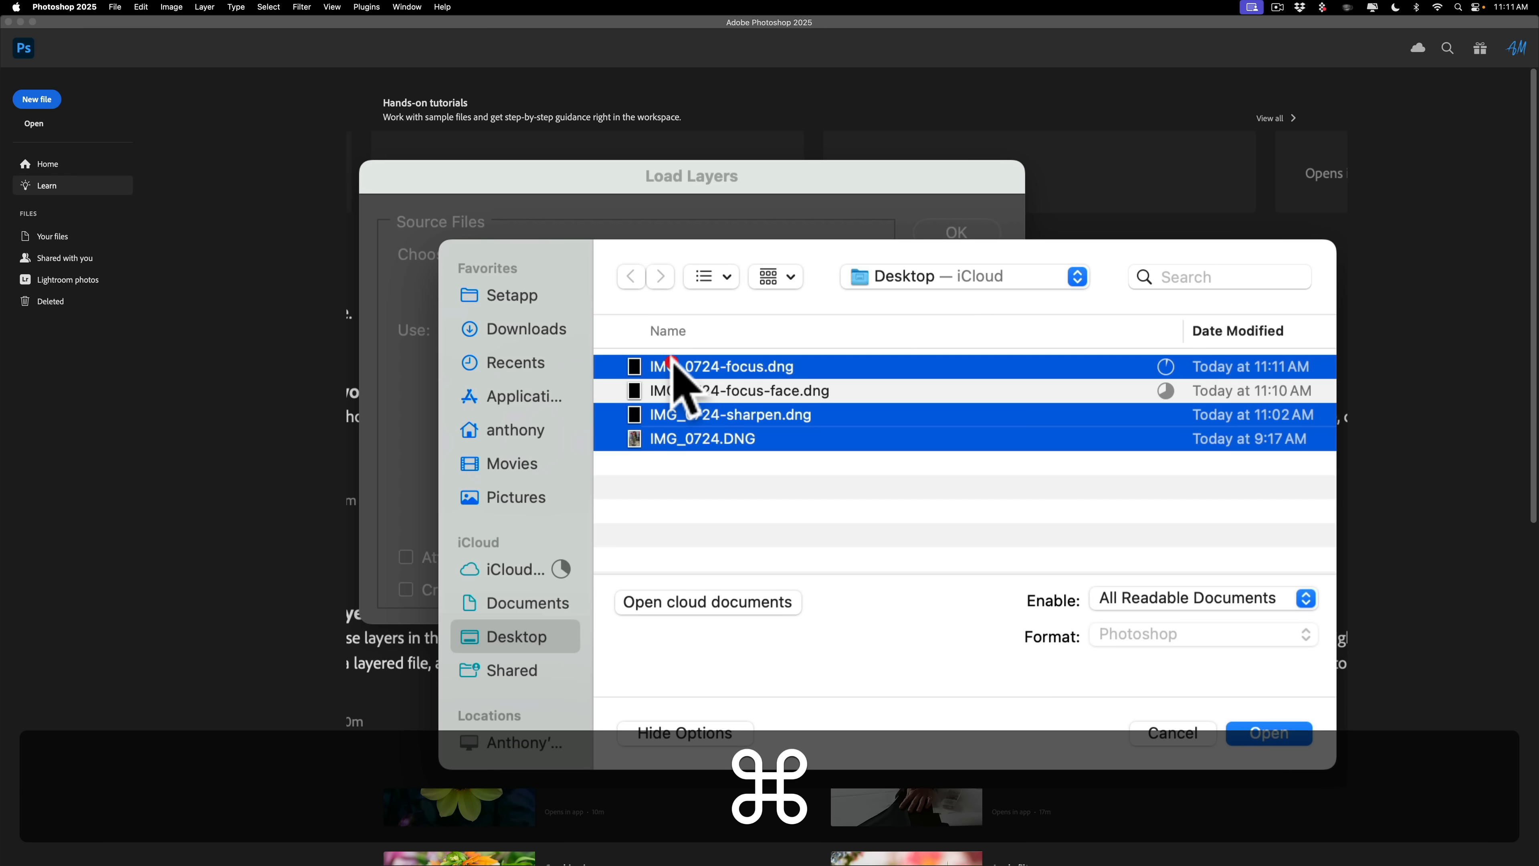
{"action": "left_click", "coordinate": [756, 391], "text": "super"}
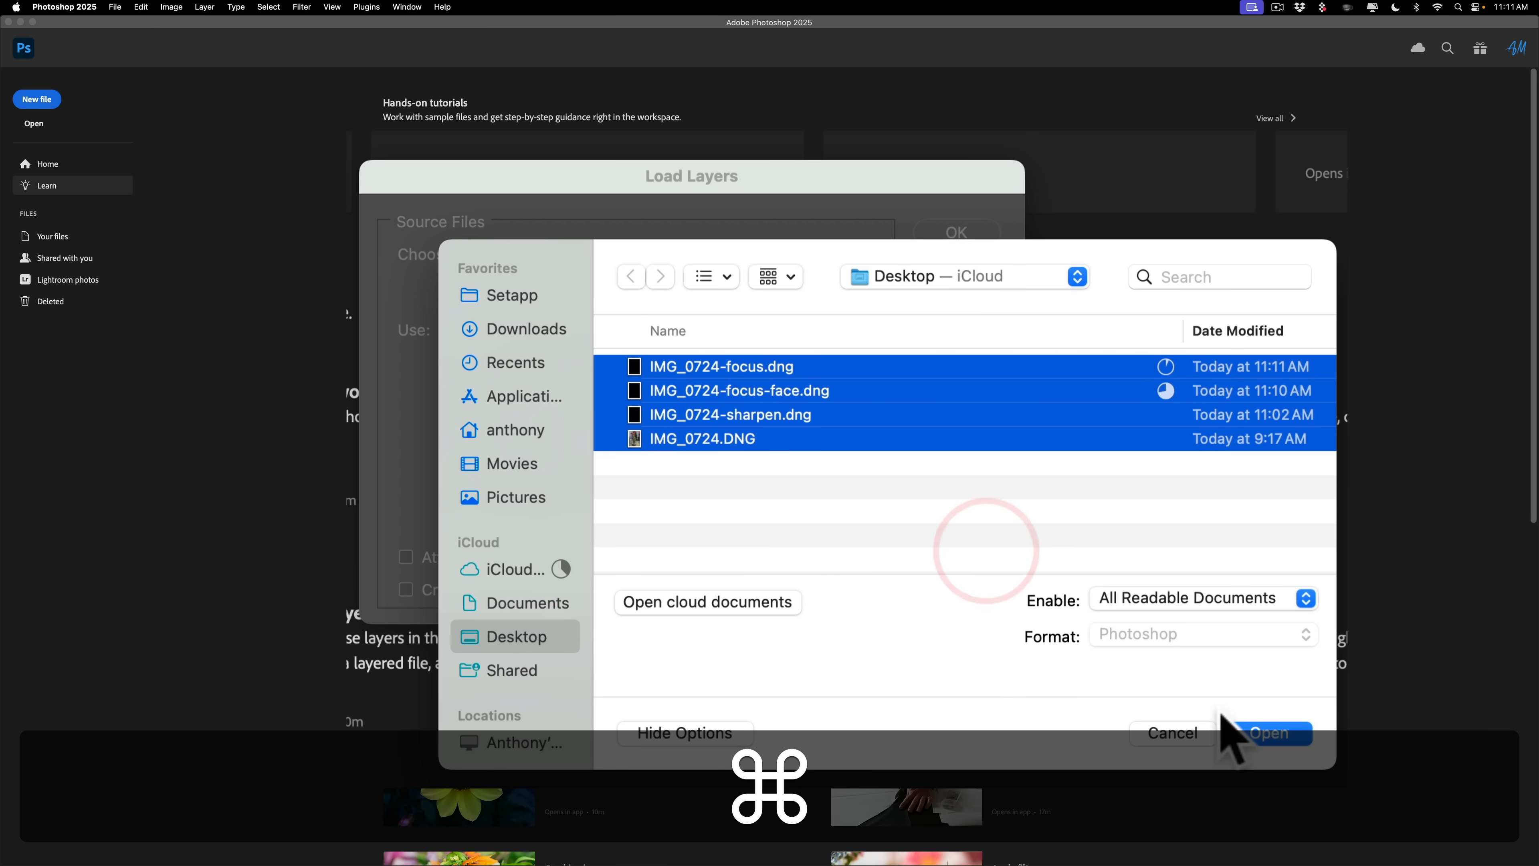
{"action": "left_click", "coordinate": [1283, 731]}
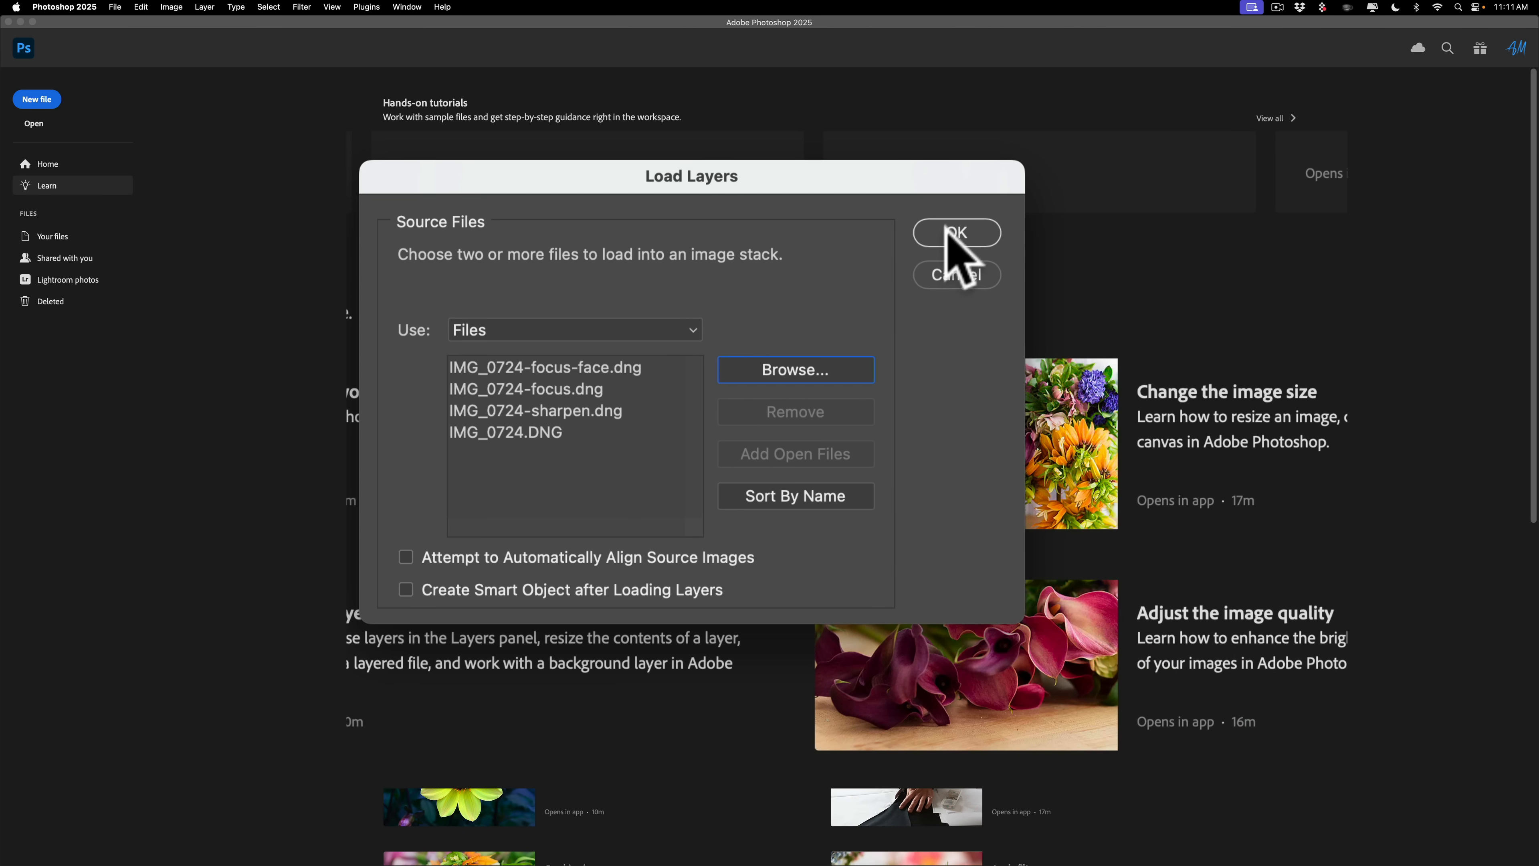
{"action": "left_click", "coordinate": [973, 233]}
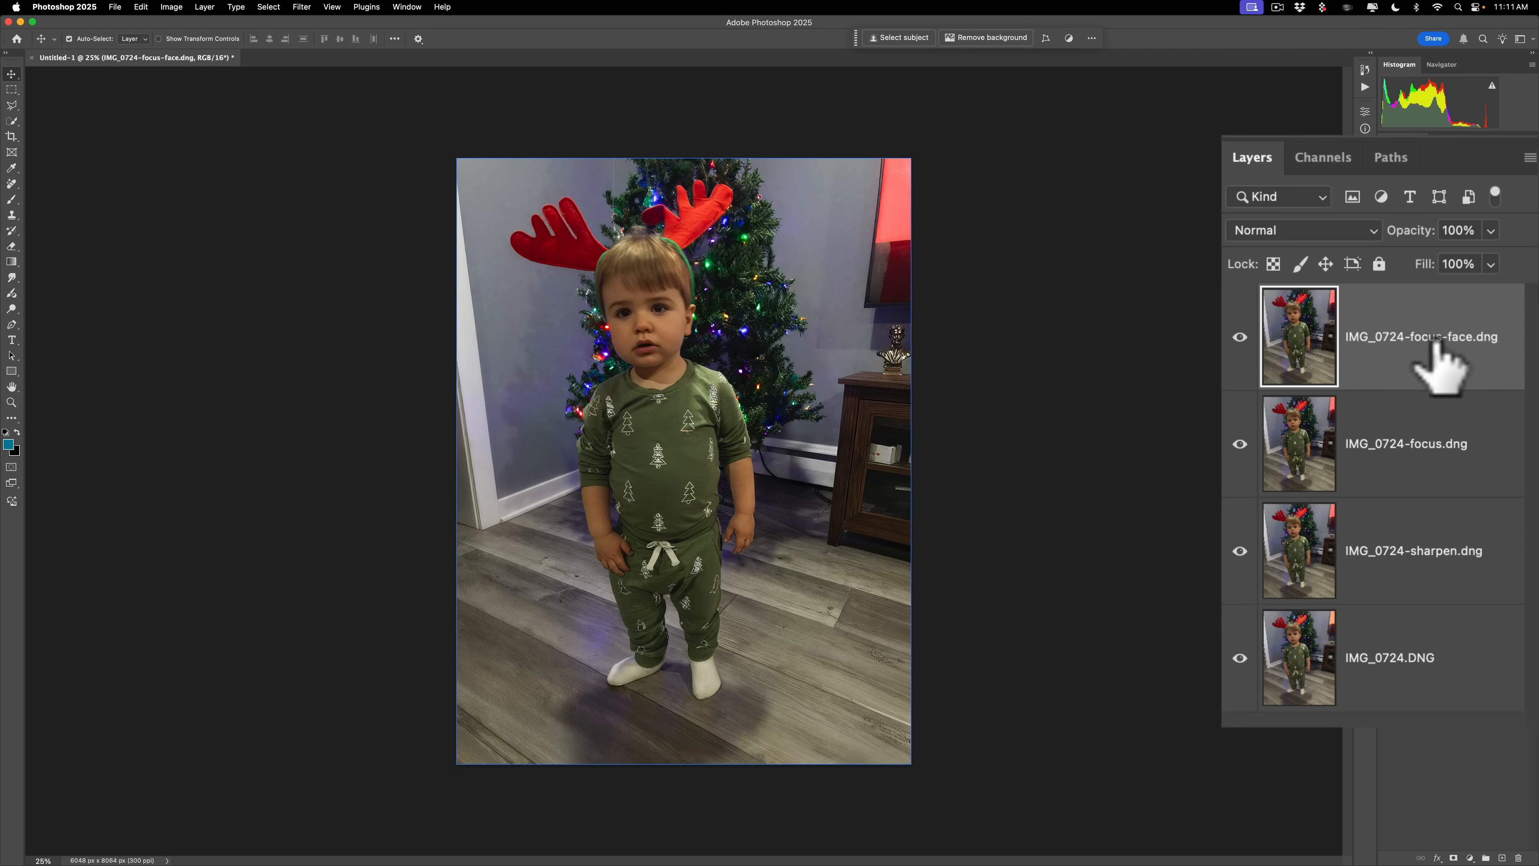
Hide every layer except the original IMG_0724.DNG, and turn on the IMG_0724-sharpen.dng layer above it for comparison.
{"action": "left_click", "coordinate": [1415, 452]}
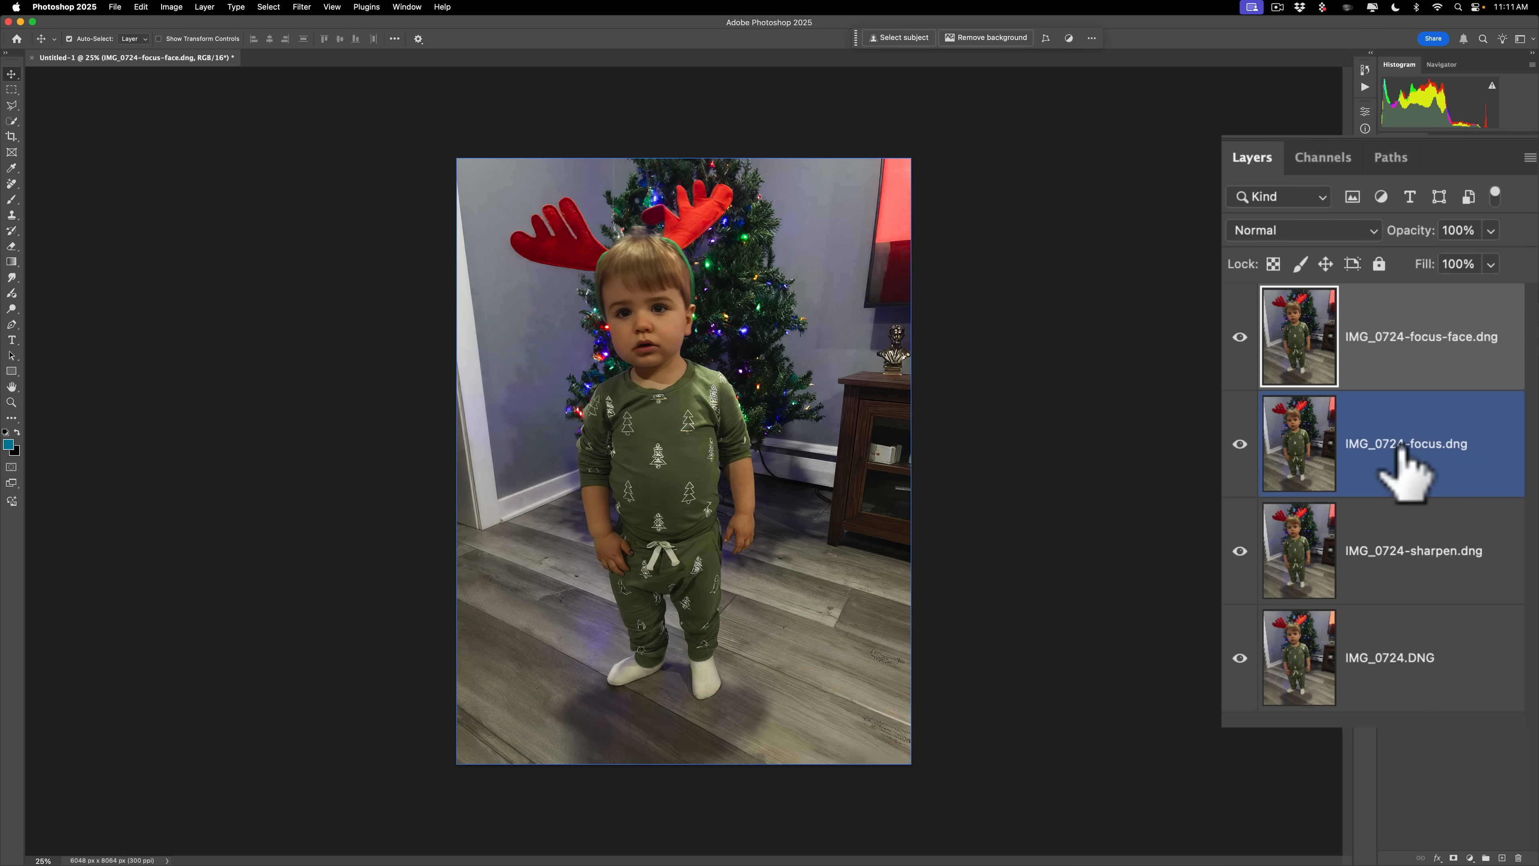
{"action": "left_click", "coordinate": [1379, 516]}
{"action": "left_click", "coordinate": [1446, 648]}
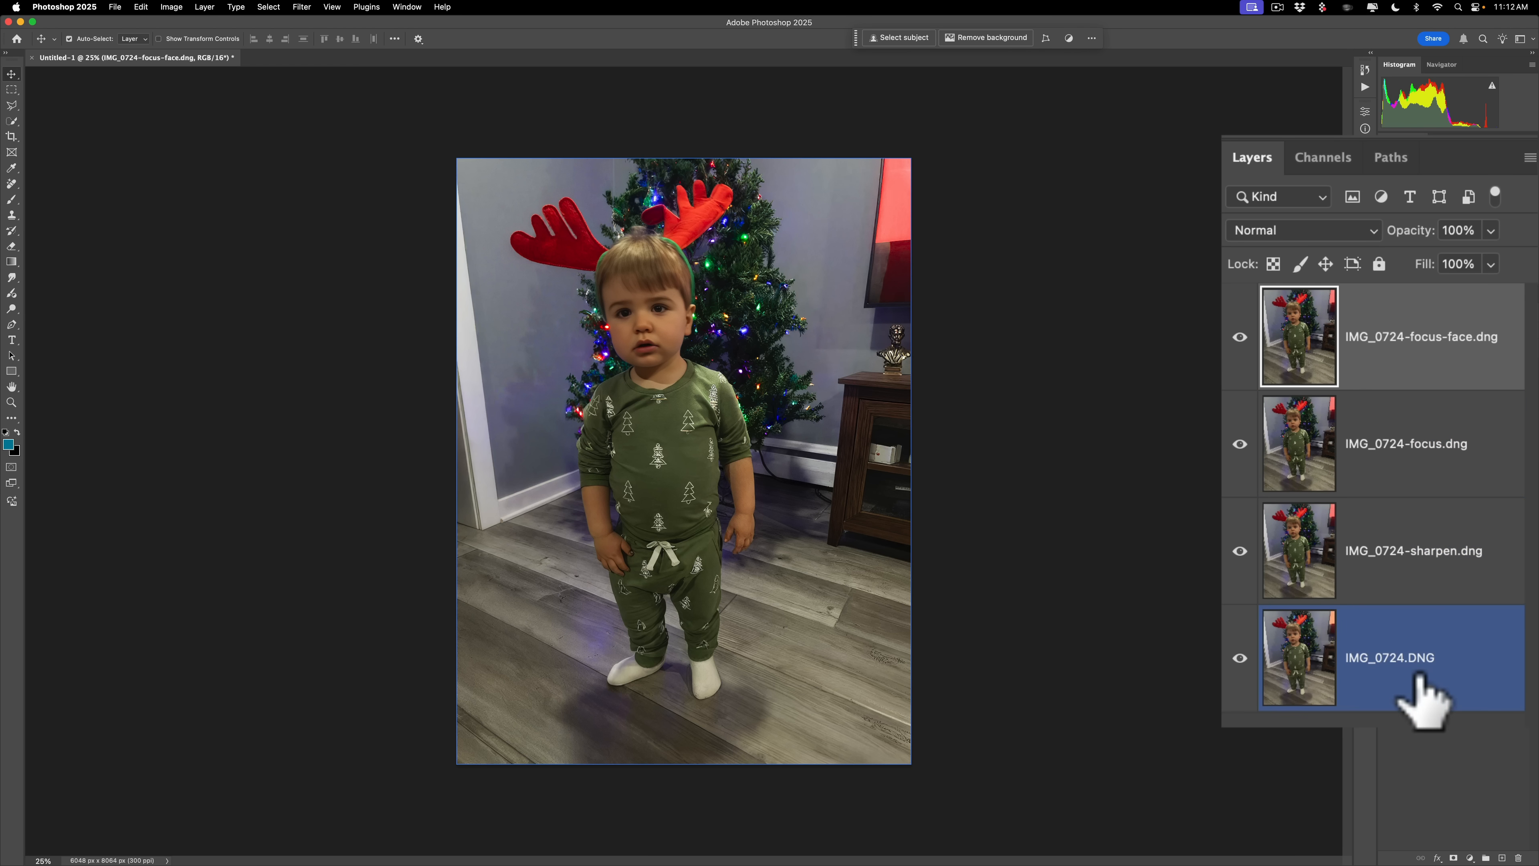
{"action": "left_click", "coordinate": [1239, 658], "text": "alt"}
{"action": "left_click", "coordinate": [965, 236]}
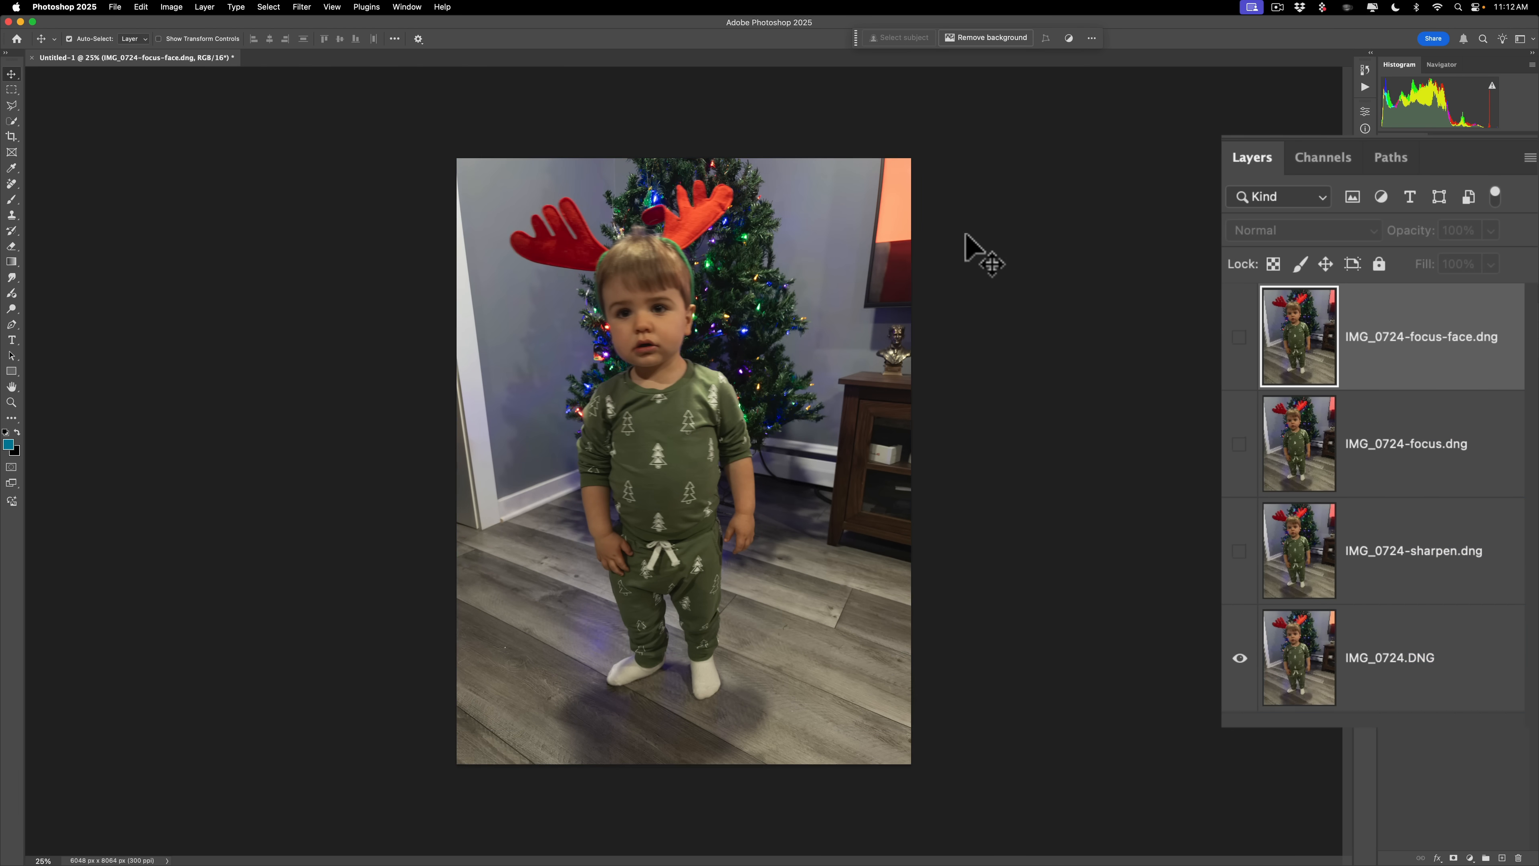
{"action": "key", "text": "super"}
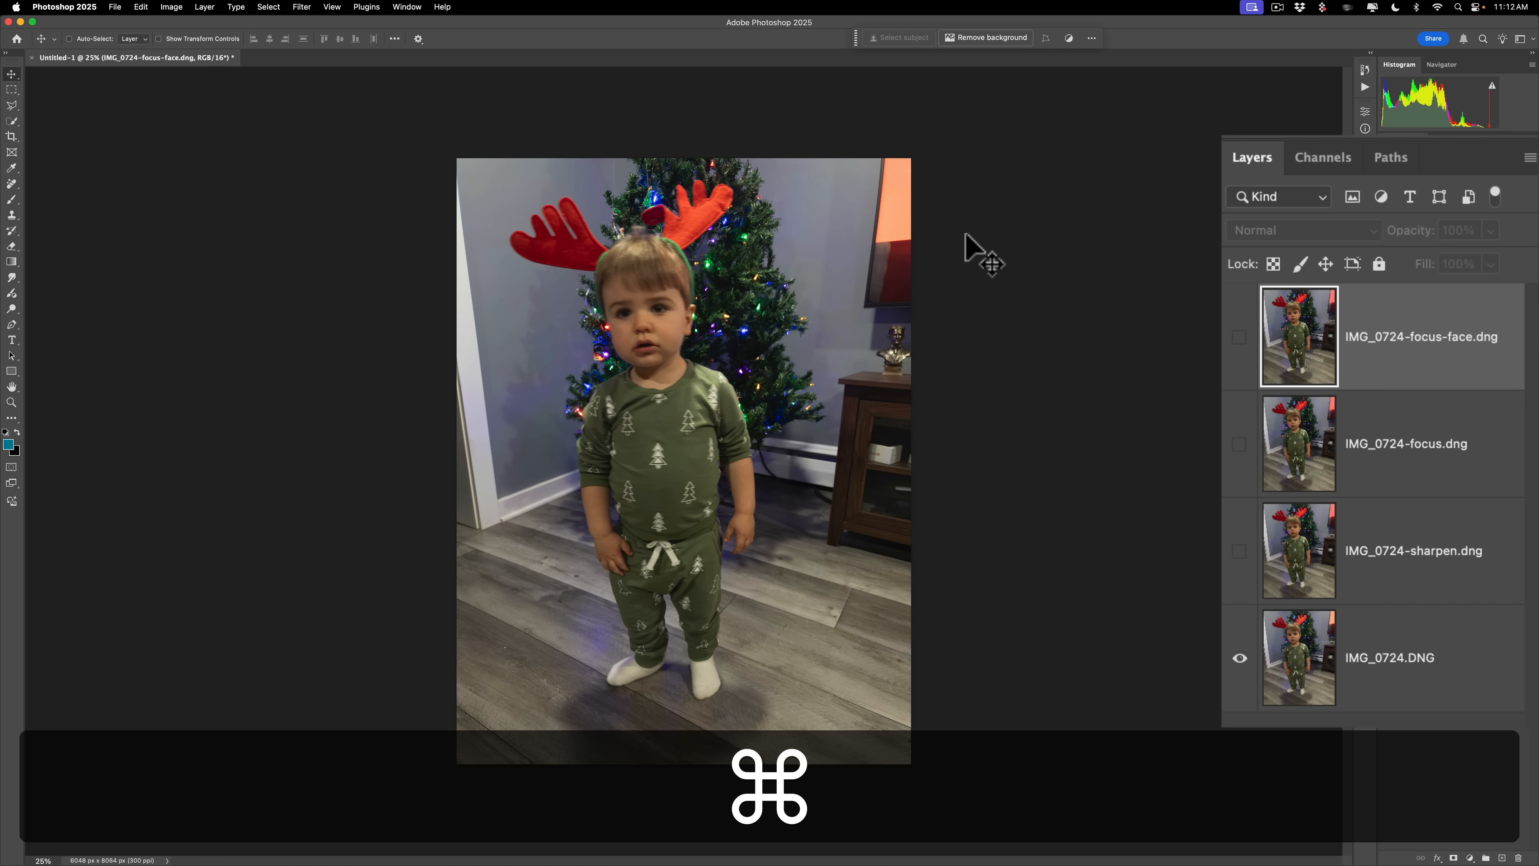
{"action": "key", "text": "super+0"}
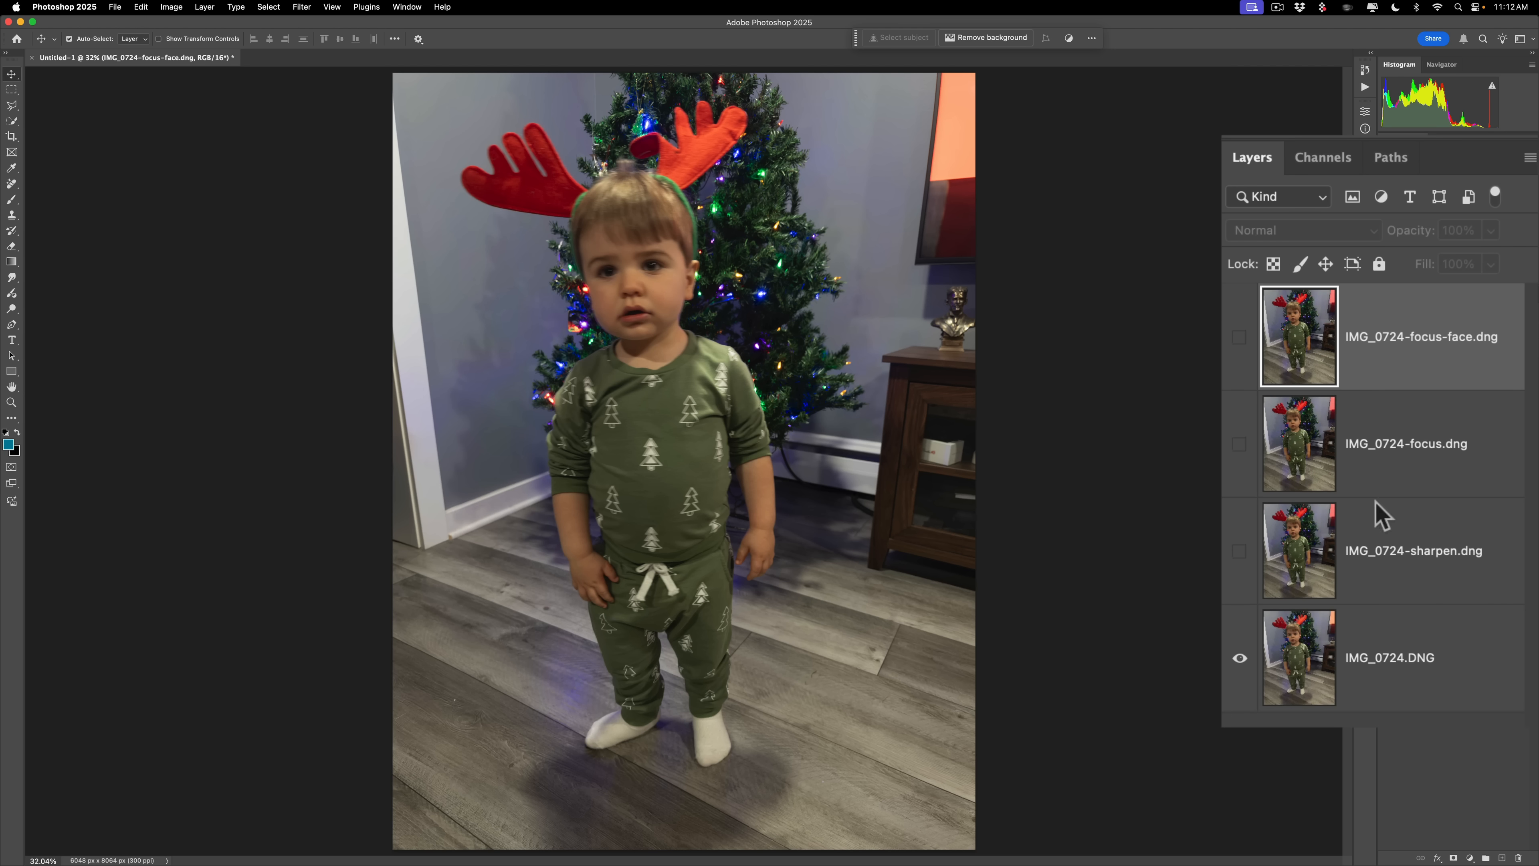
{"action": "left_click", "coordinate": [1240, 553]}
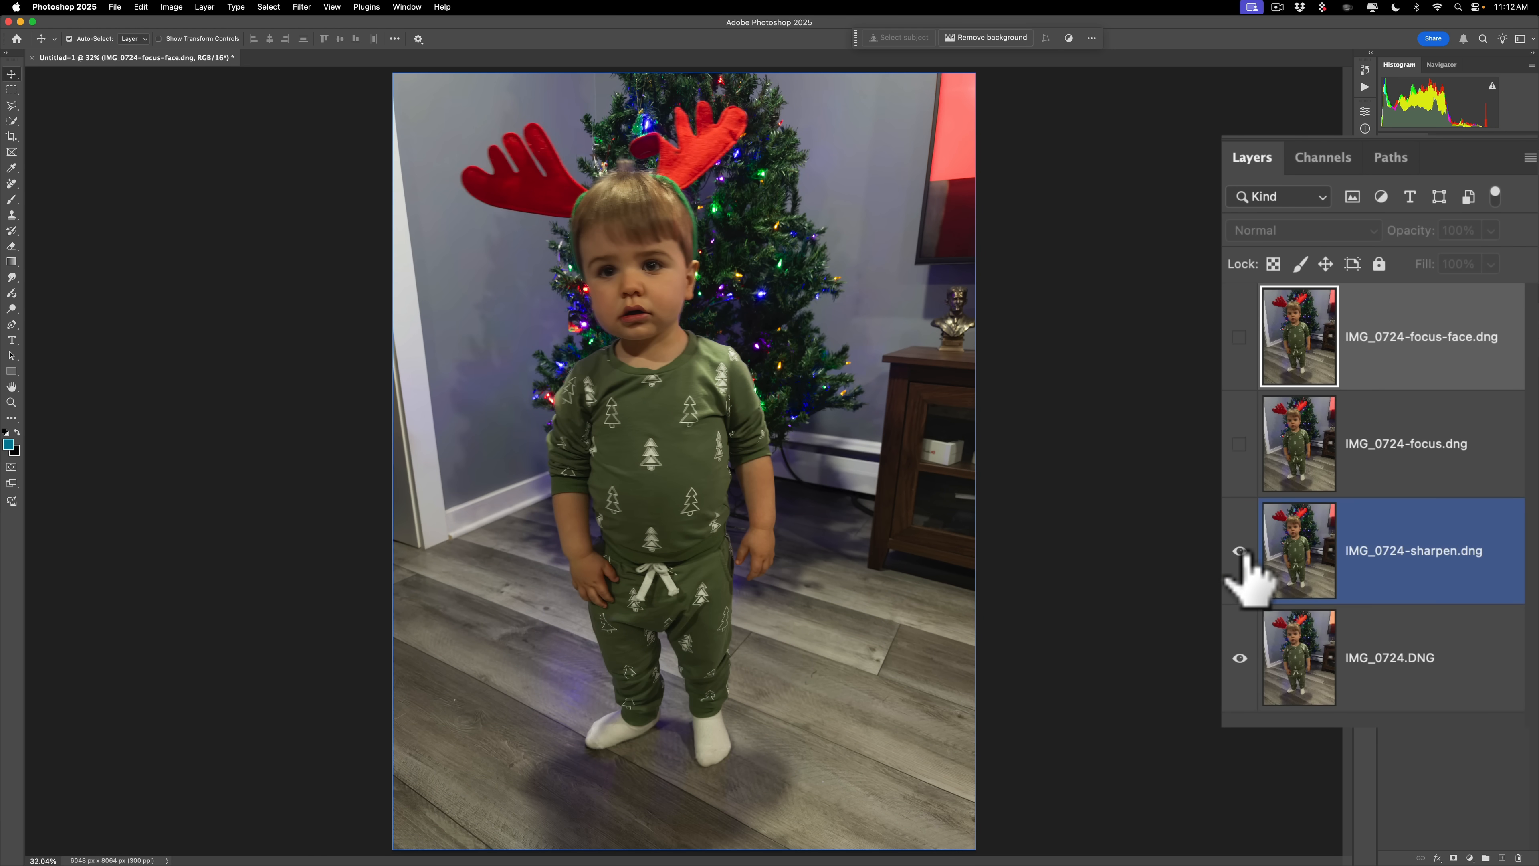
Turn on the IMG_0724-focus.dng layer and then the IMG_0724-focus-face.dng layer to compare them with the sharpened version.
{"action": "left_click", "coordinate": [1238, 443]}
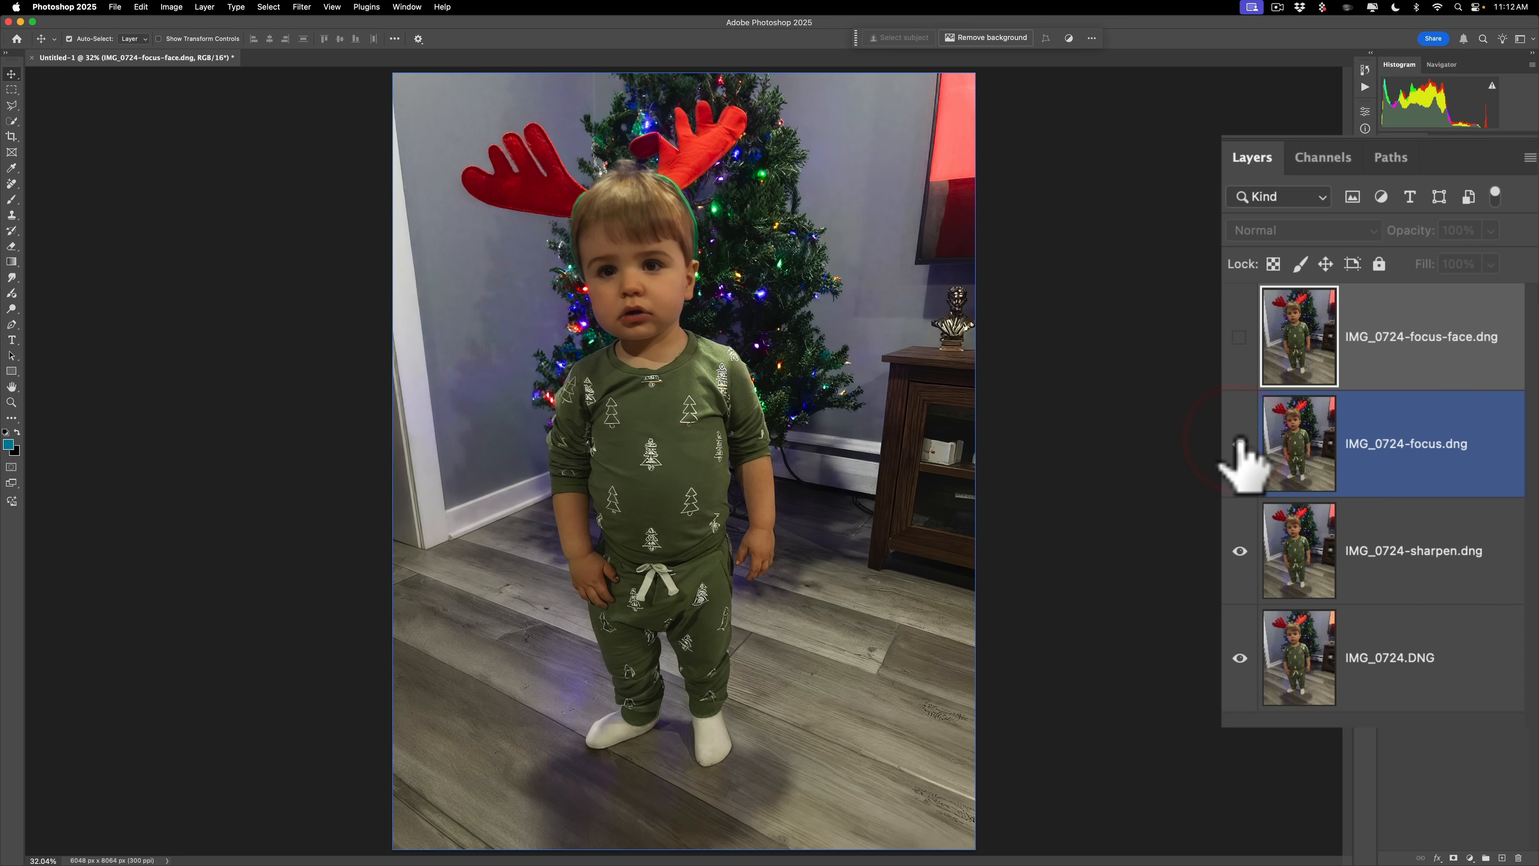
{"action": "left_click", "coordinate": [1240, 338]}
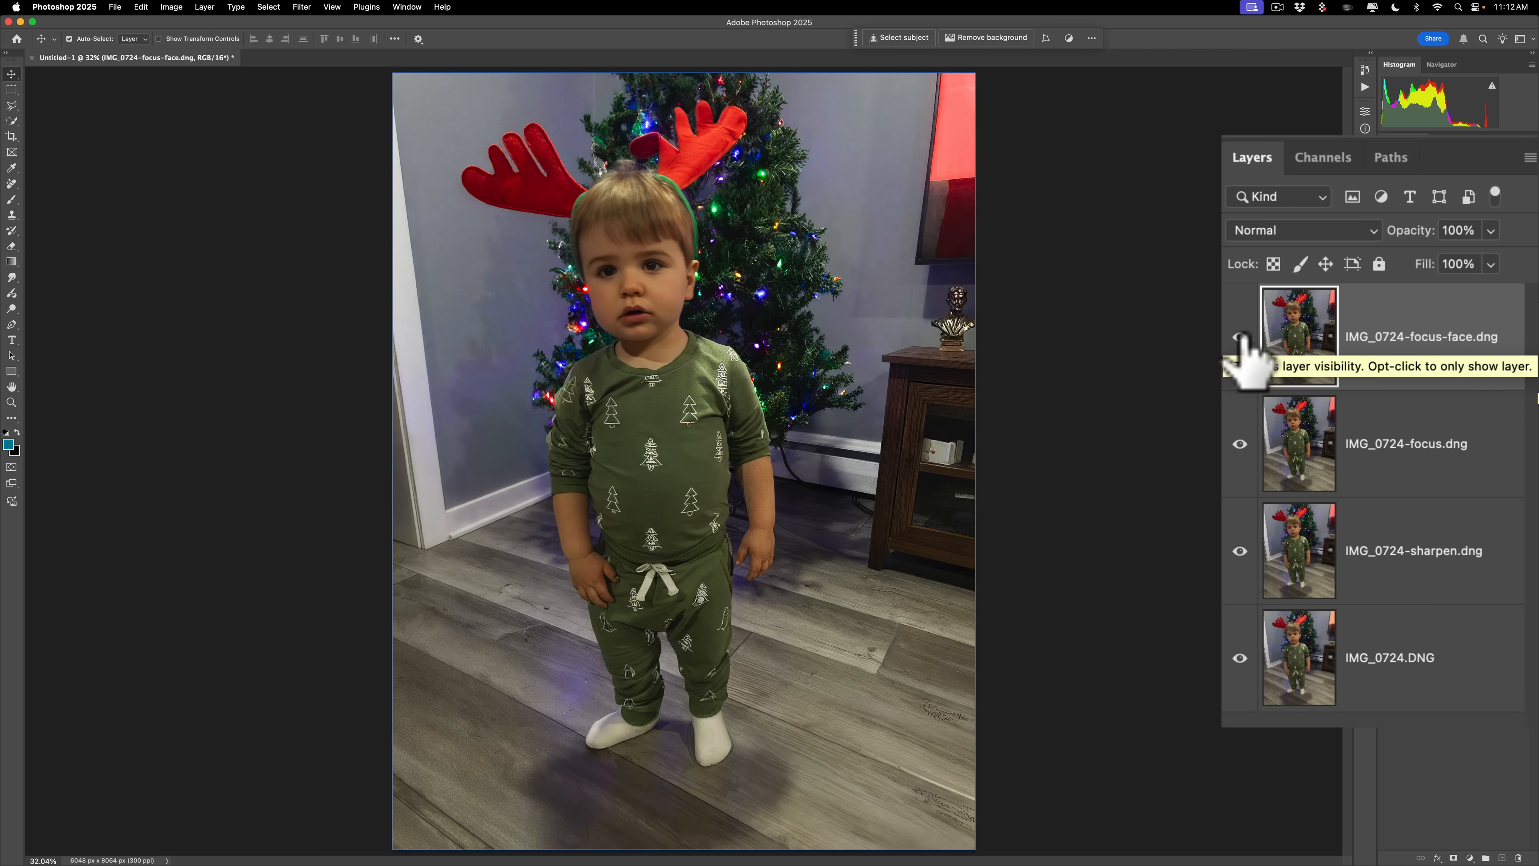
Show only the original IMG_0724.DNG layer and examine the child's face at 100% magnification.
{"action": "left_click", "coordinate": [1240, 658]}
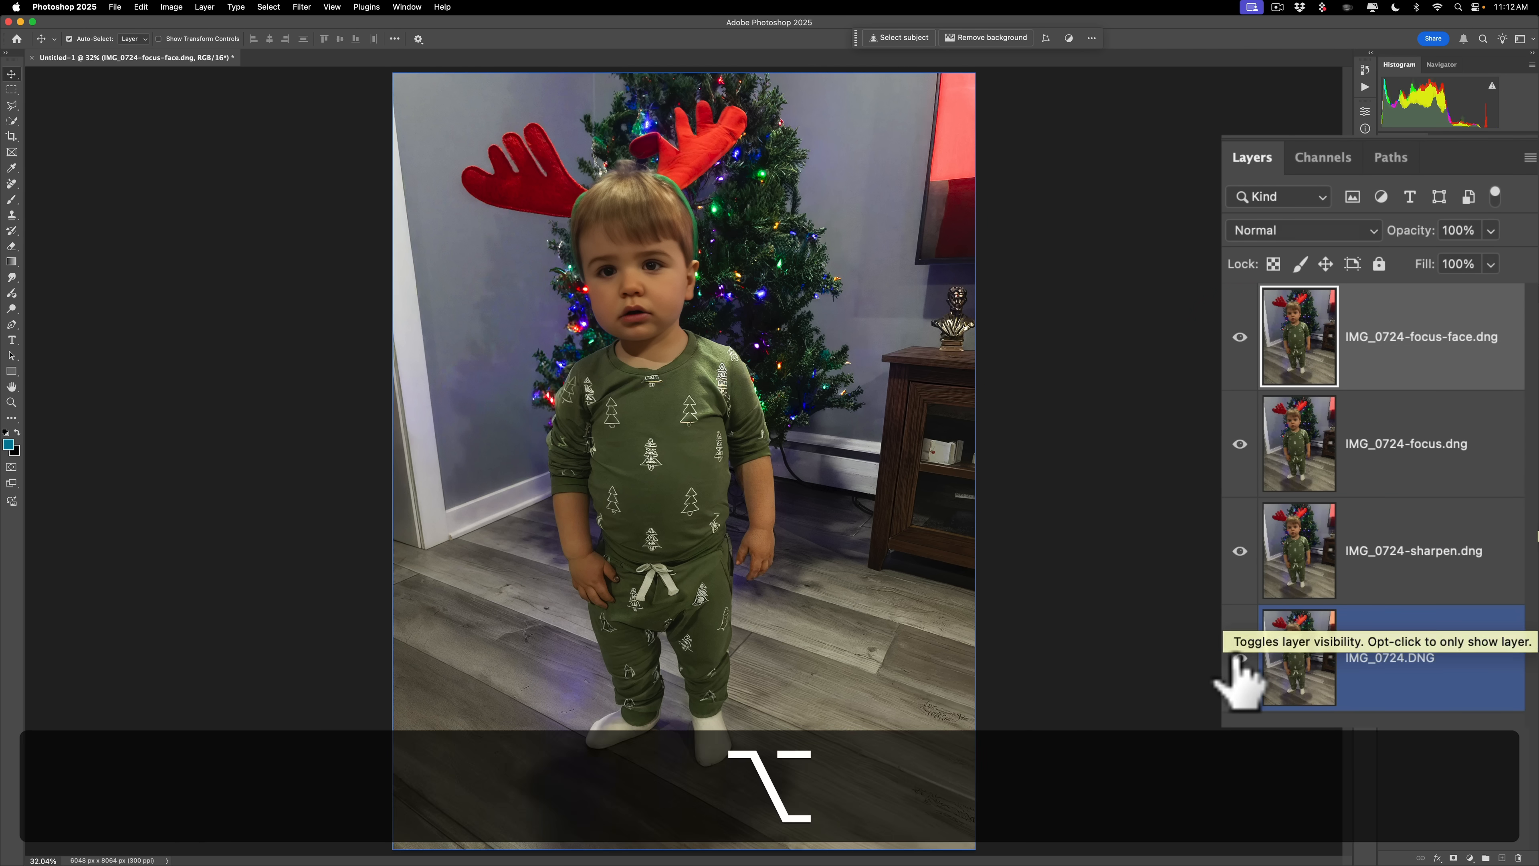
{"action": "left_click", "coordinate": [1240, 657], "text": "alt"}
{"action": "key", "text": "super+equal"}
{"action": "key", "text": "super+equal"}
{"action": "key", "text": "super+equal"}
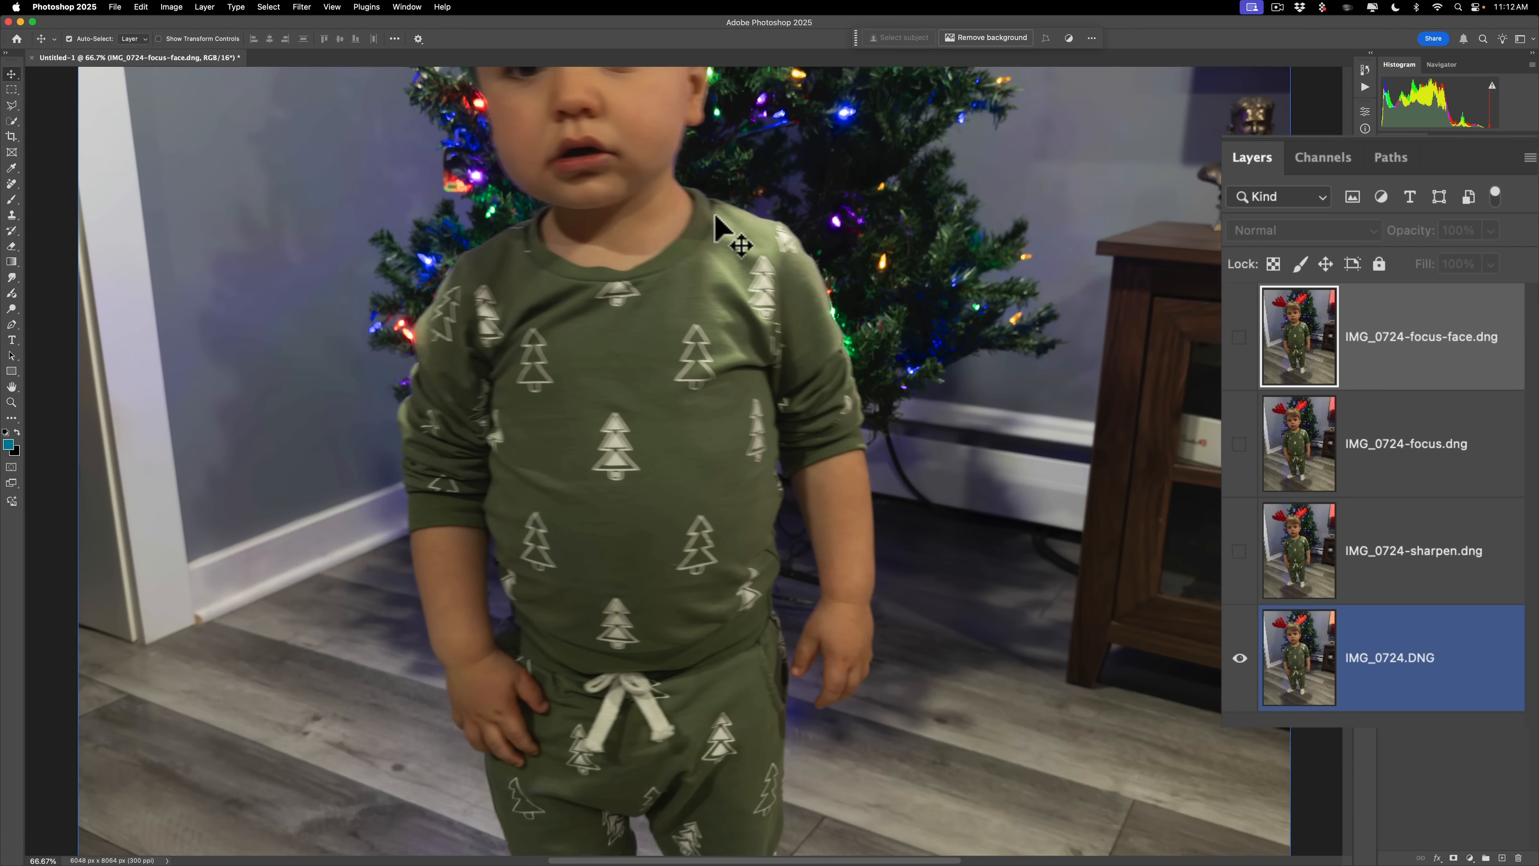
{"action": "scroll", "coordinate": [715, 215], "scroll_direction": "up", "scroll_amount": 10}
{"action": "scroll", "coordinate": [716, 216], "scroll_direction": "up", "scroll_amount": 5}
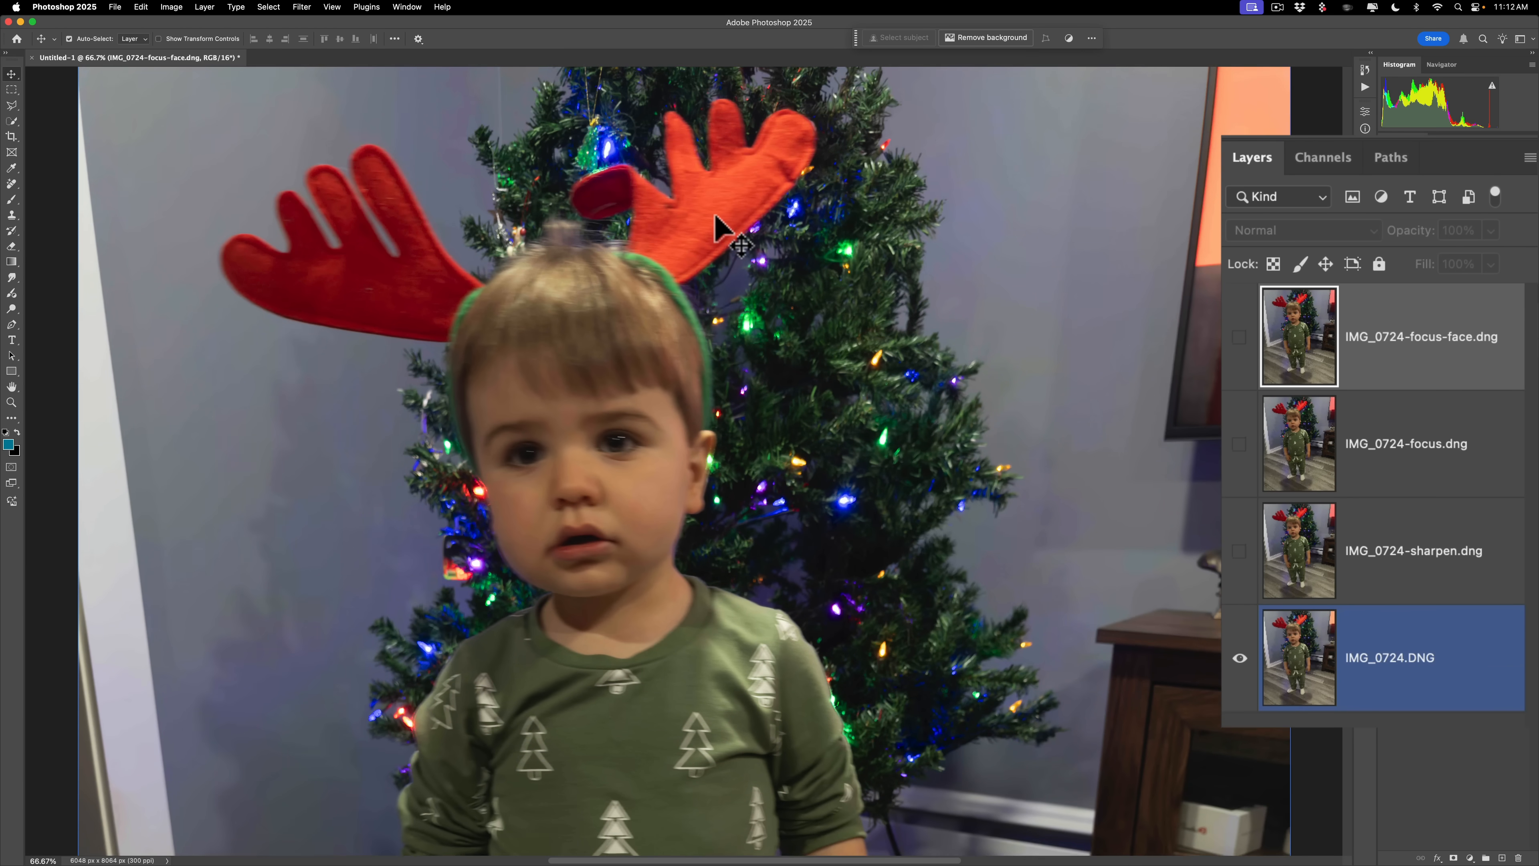
{"action": "key", "text": "super"}
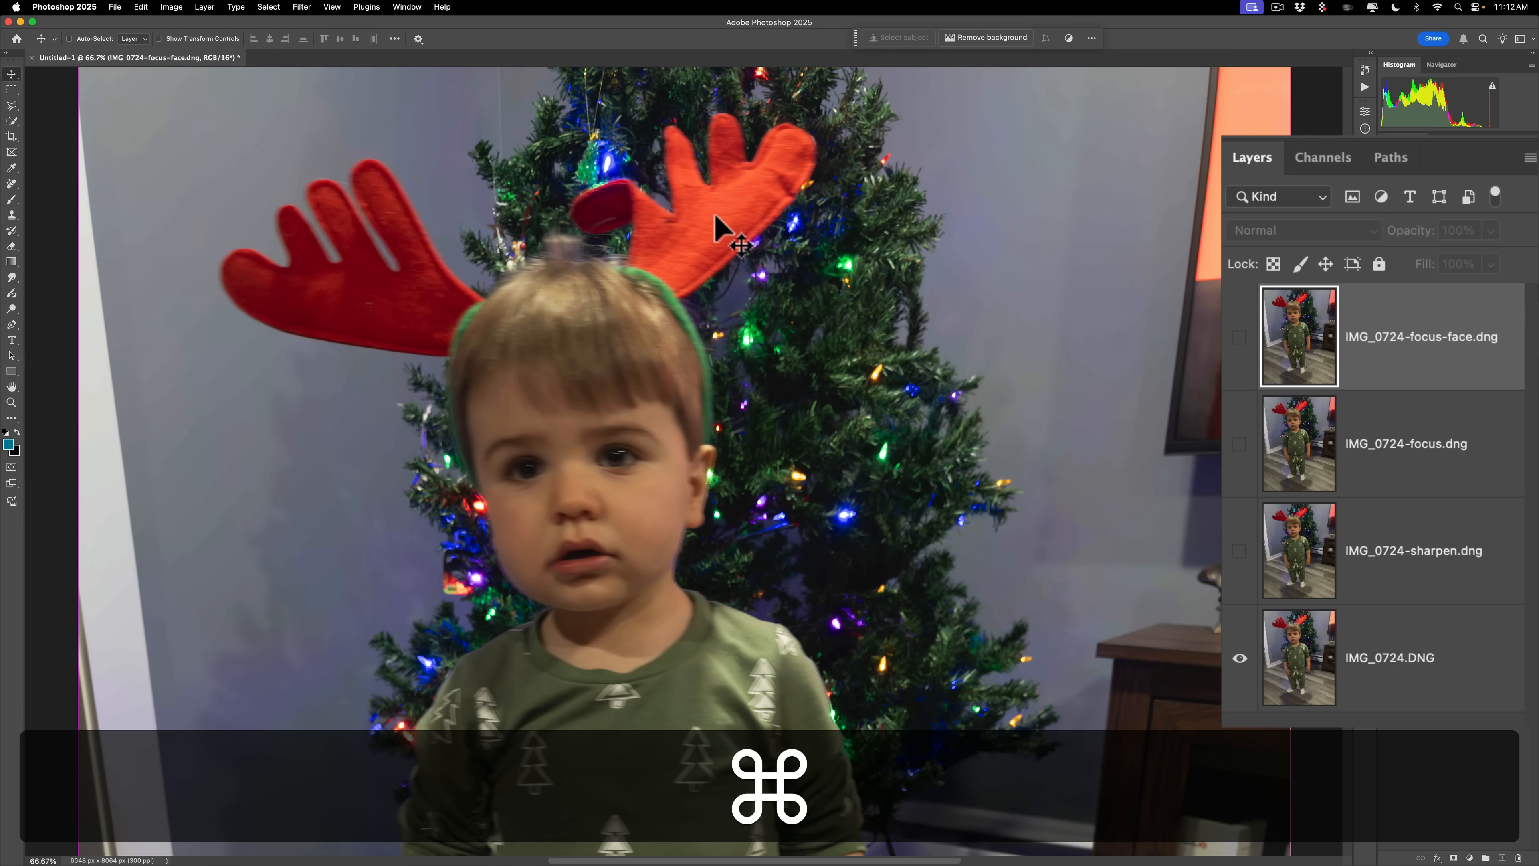
{"action": "key", "text": "super+equal"}
{"action": "scroll", "coordinate": [716, 217], "scroll_direction": "up", "scroll_amount": 2}
{"action": "scroll", "coordinate": [715, 217], "scroll_direction": "left", "scroll_amount": 5}
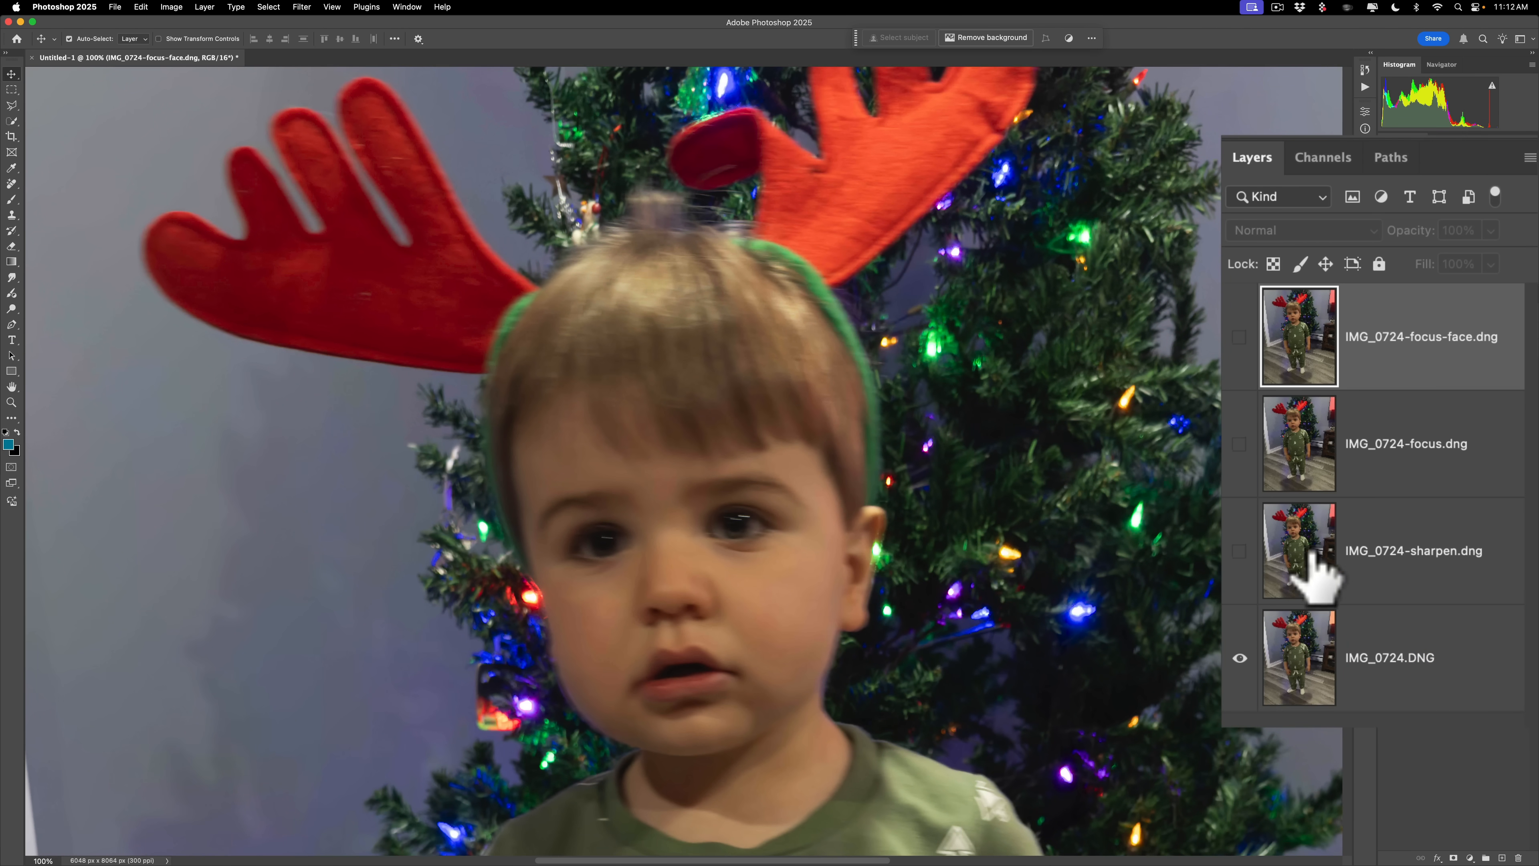
Compare the face at 100% by turning on the IMG_0724-sharpen.dng, IMG_0724-focus.dng and IMG_0724-focus-face.dng layers one by one above the original.
{"action": "left_click", "coordinate": [1285, 646]}
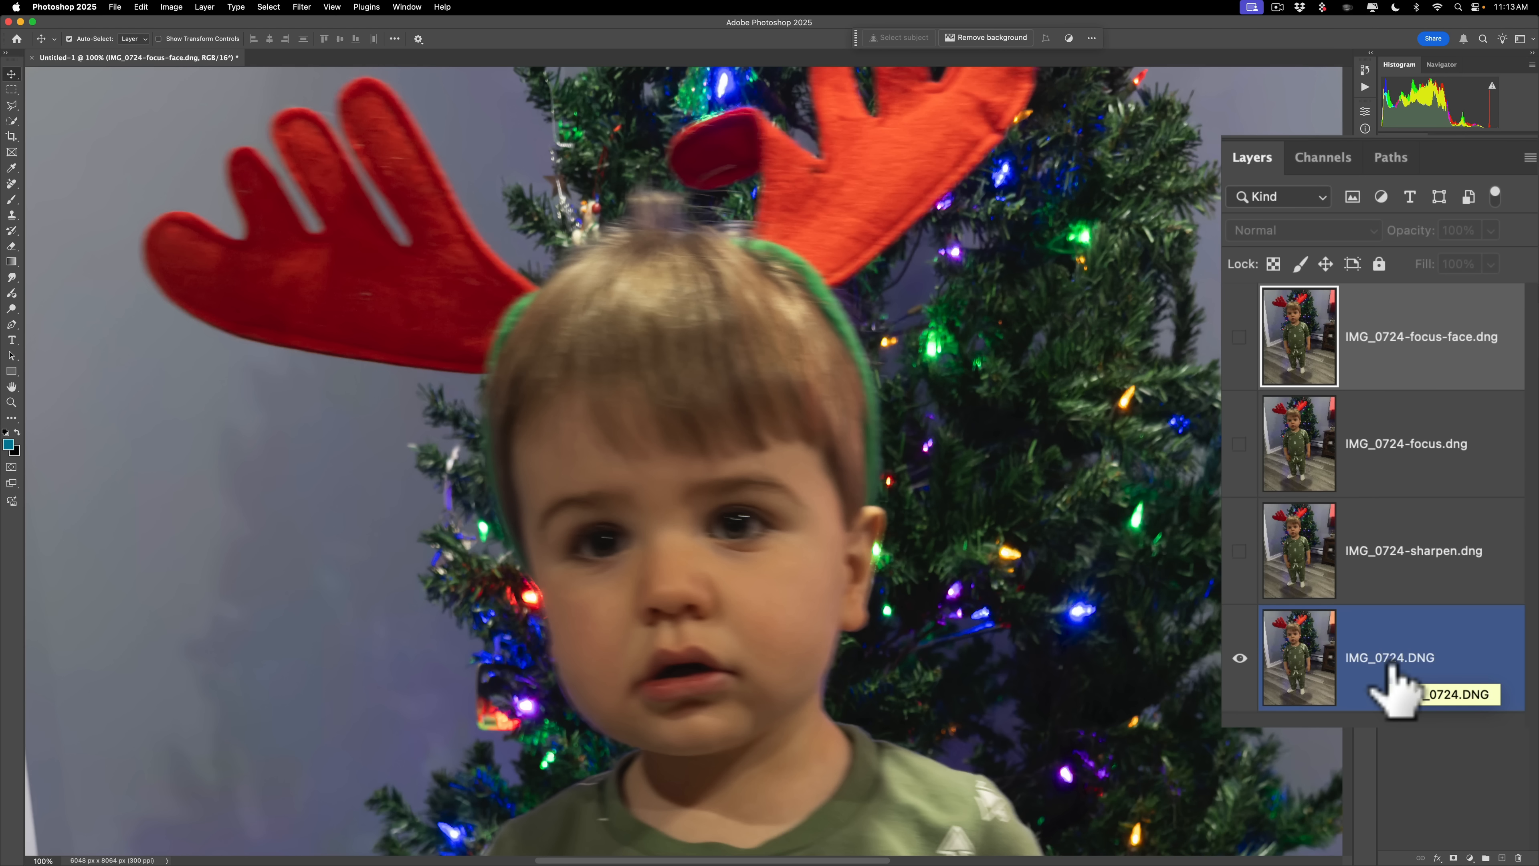
{"action": "left_click", "coordinate": [1349, 646], "text": "super"}
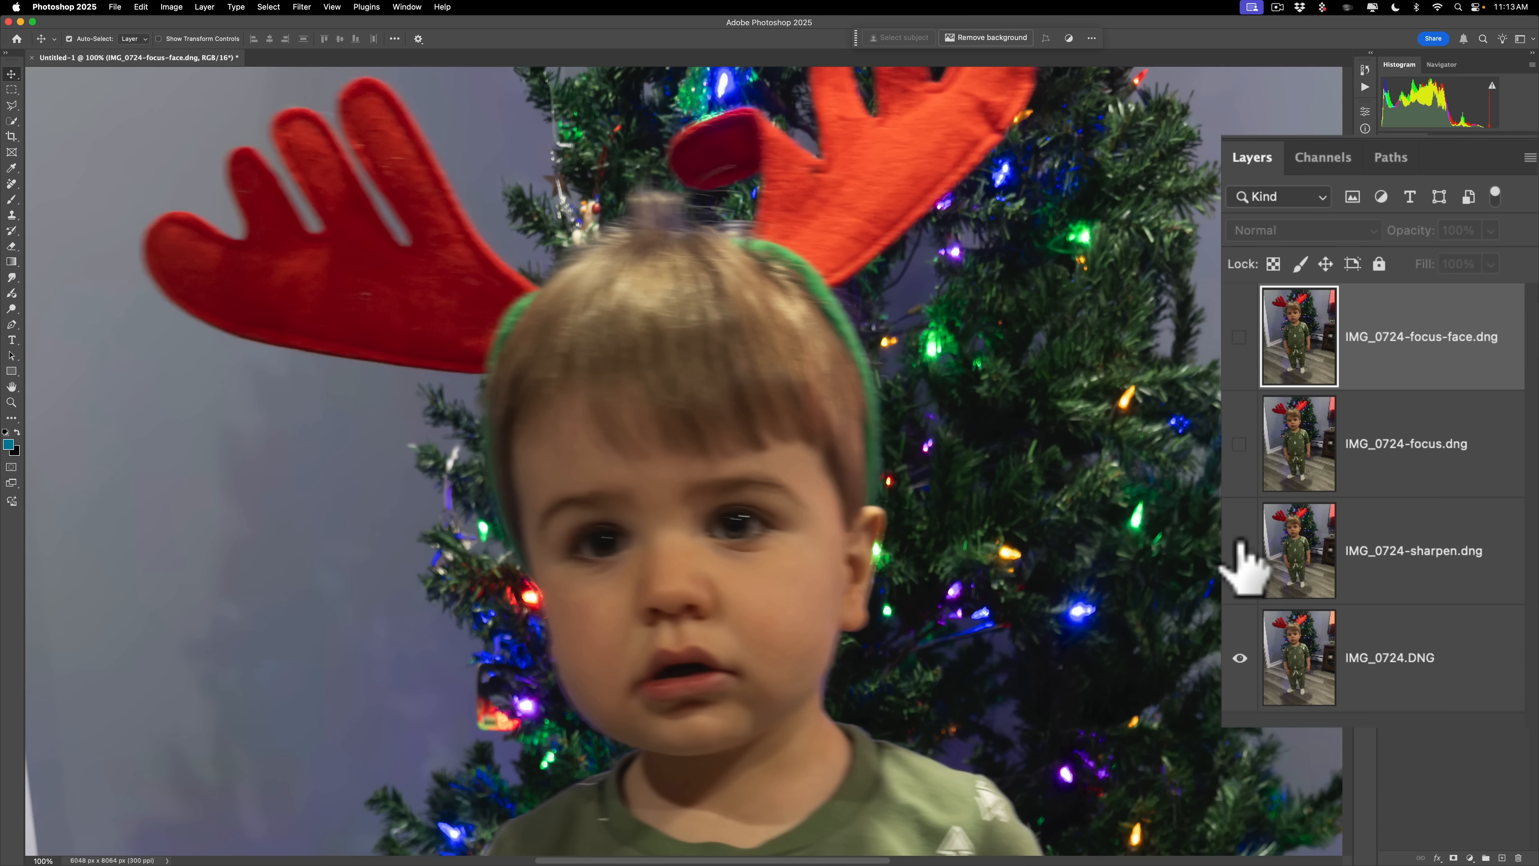
{"action": "left_click", "coordinate": [1239, 552]}
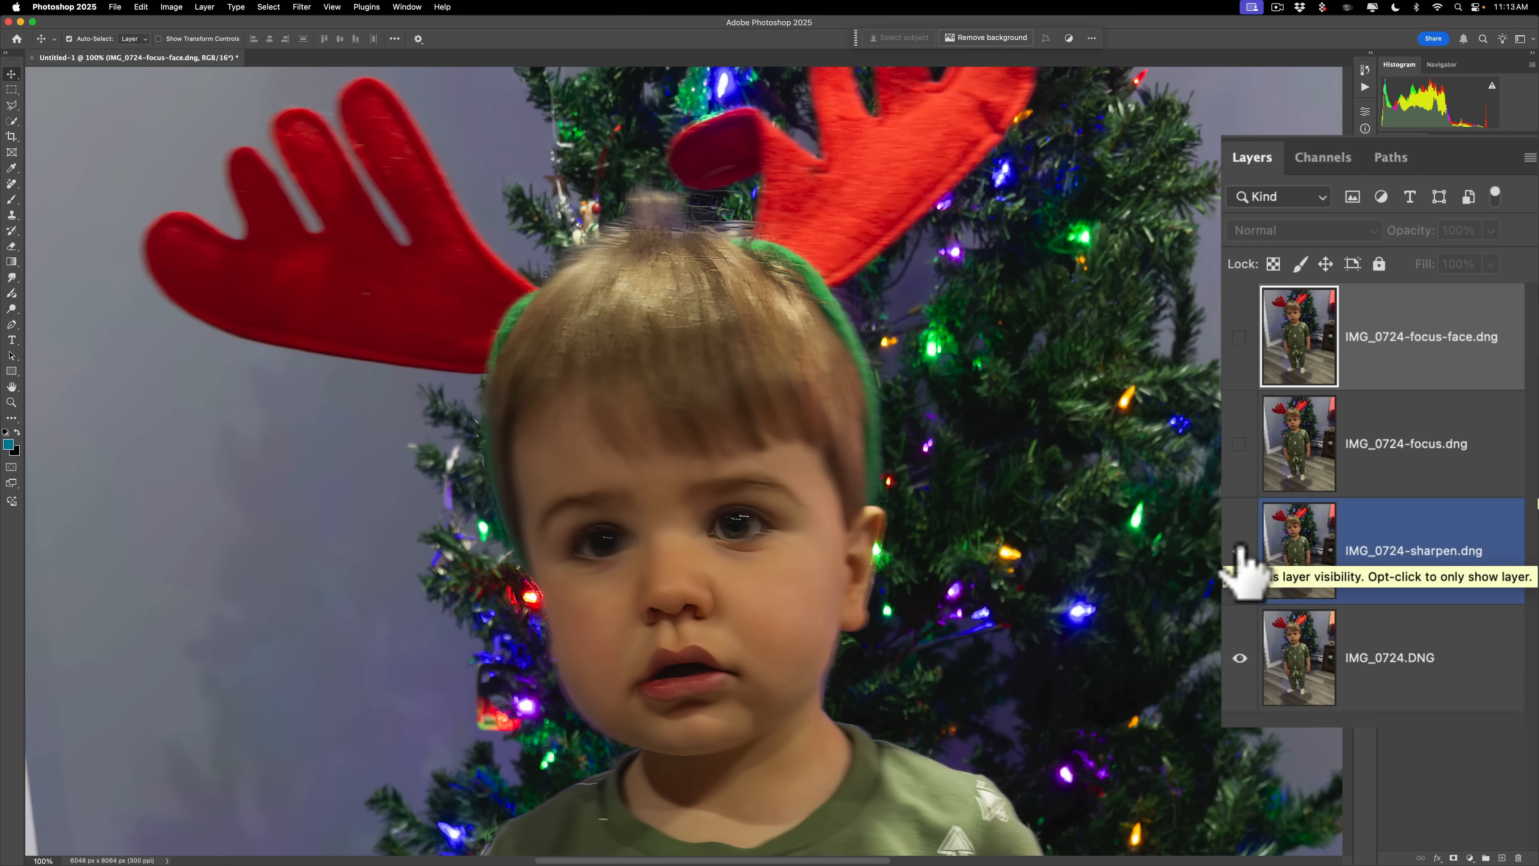
{"action": "left_click", "coordinate": [1242, 445]}
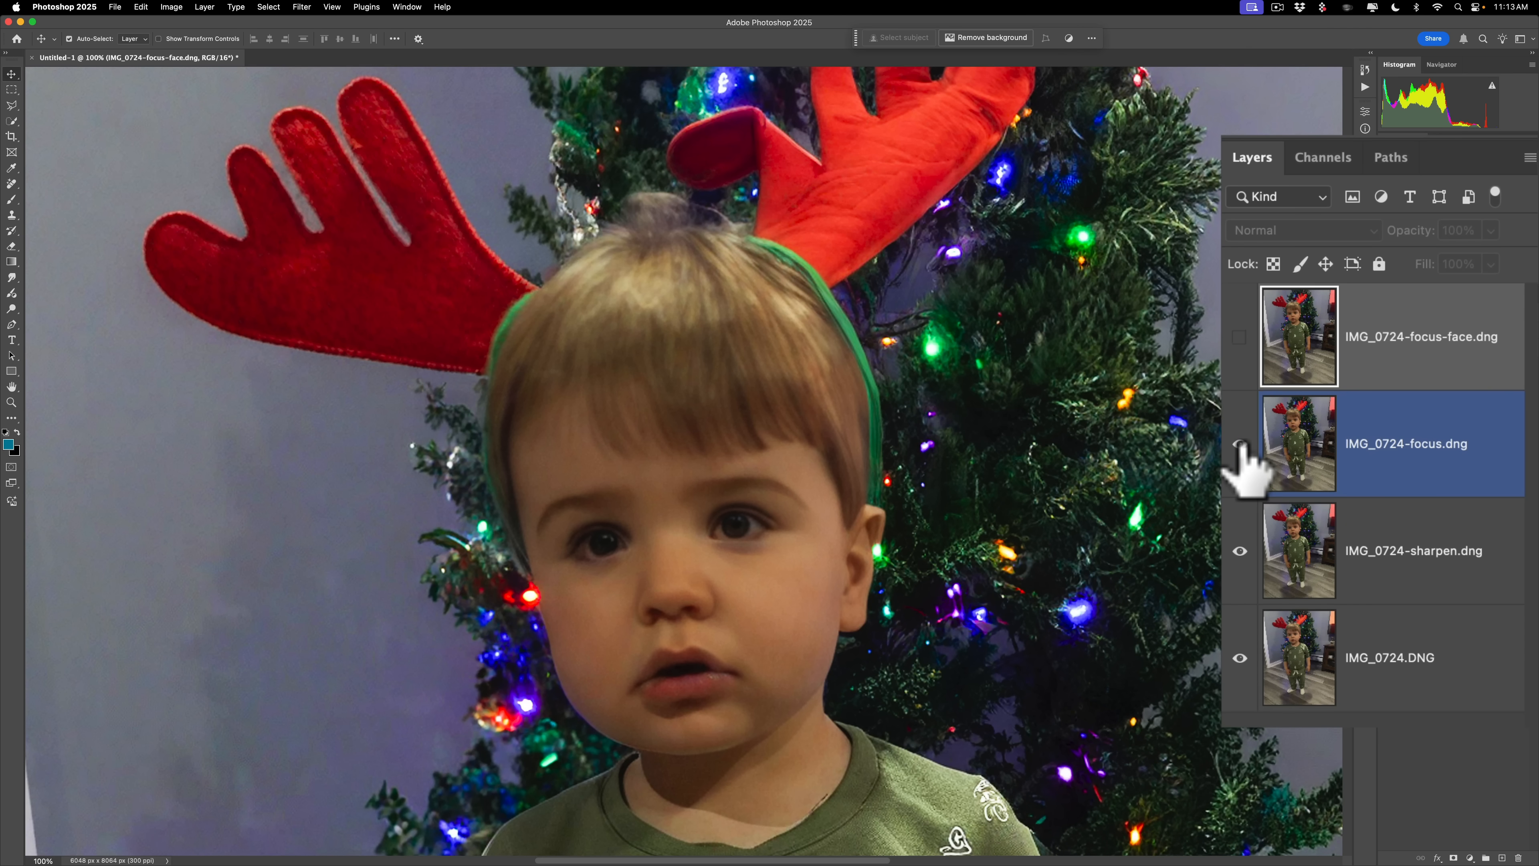
{"action": "left_click", "coordinate": [1239, 336]}
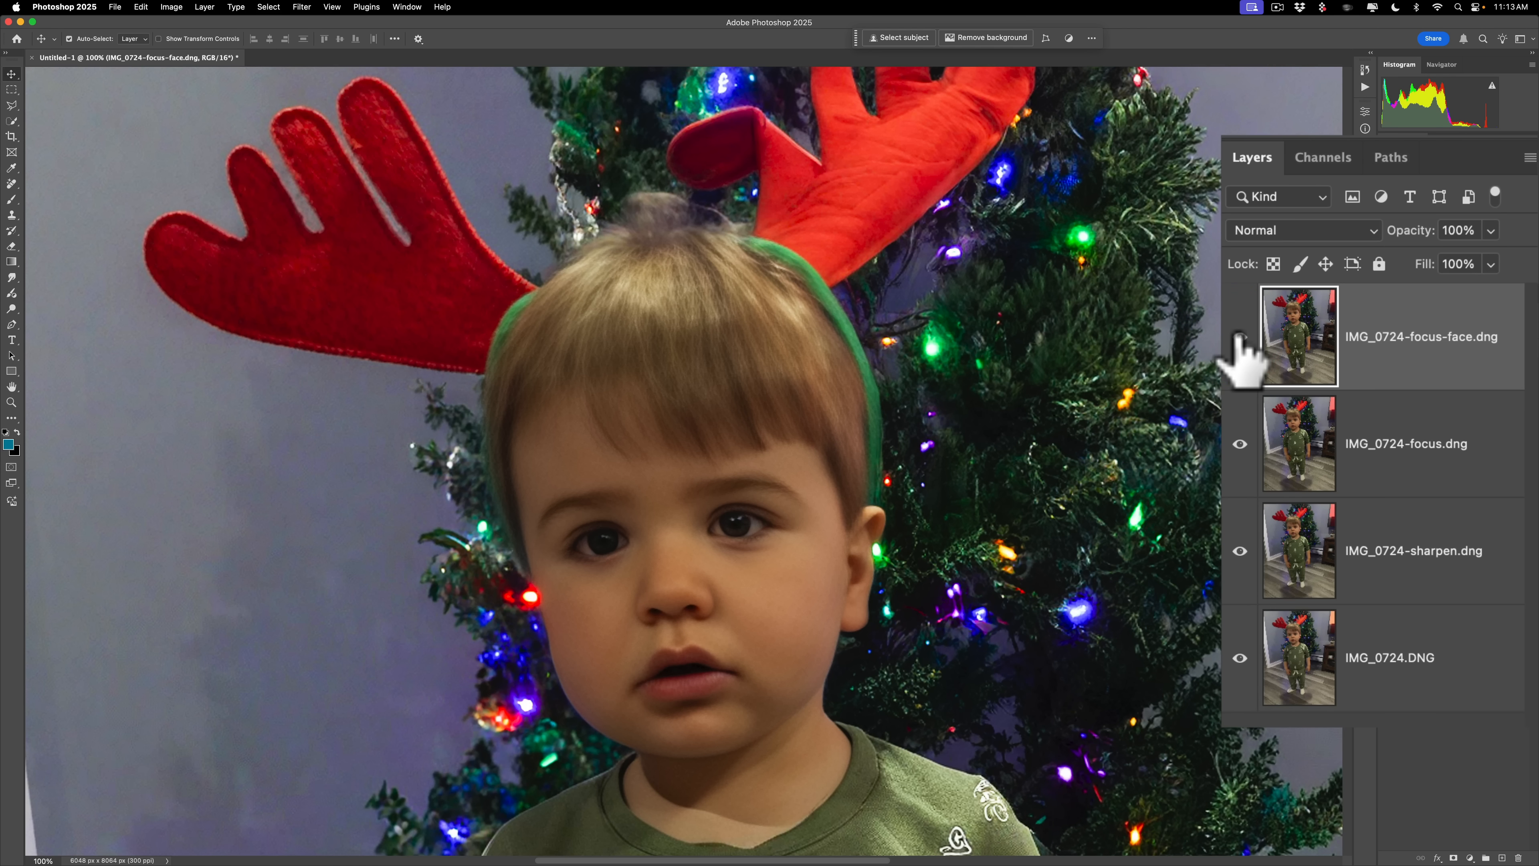
Isolate the original IMG_0724.DNG layer again and repeat the comparison by re-enabling the sharpen, focus and focus-face layers in order.
{"action": "left_click", "coordinate": [1240, 552]}
{"action": "left_click", "coordinate": [1230, 661]}
{"action": "left_click", "coordinate": [1240, 659], "text": "alt"}
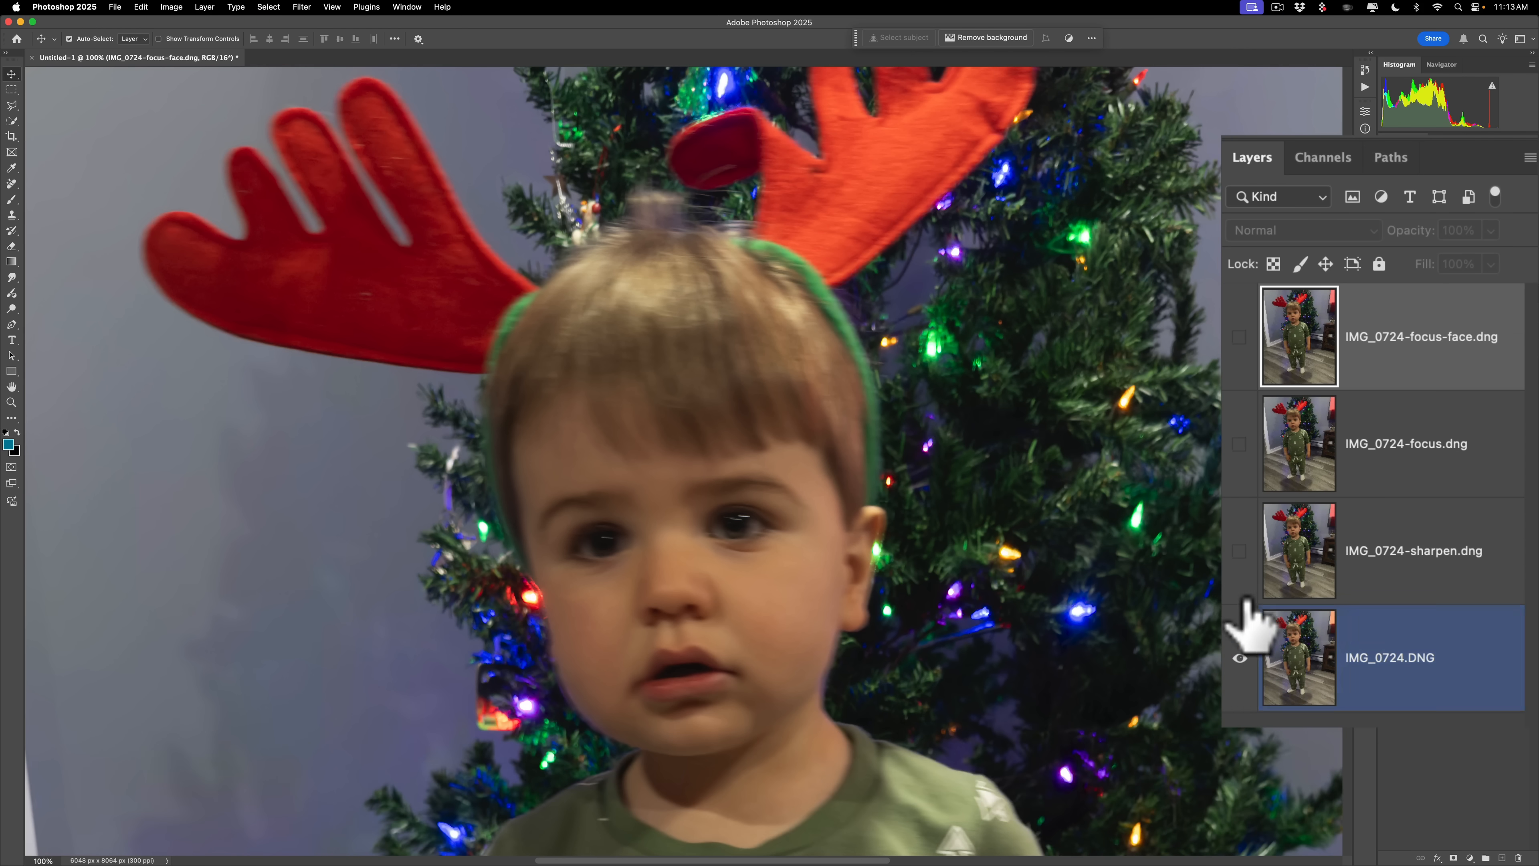
{"action": "left_click", "coordinate": [1240, 553]}
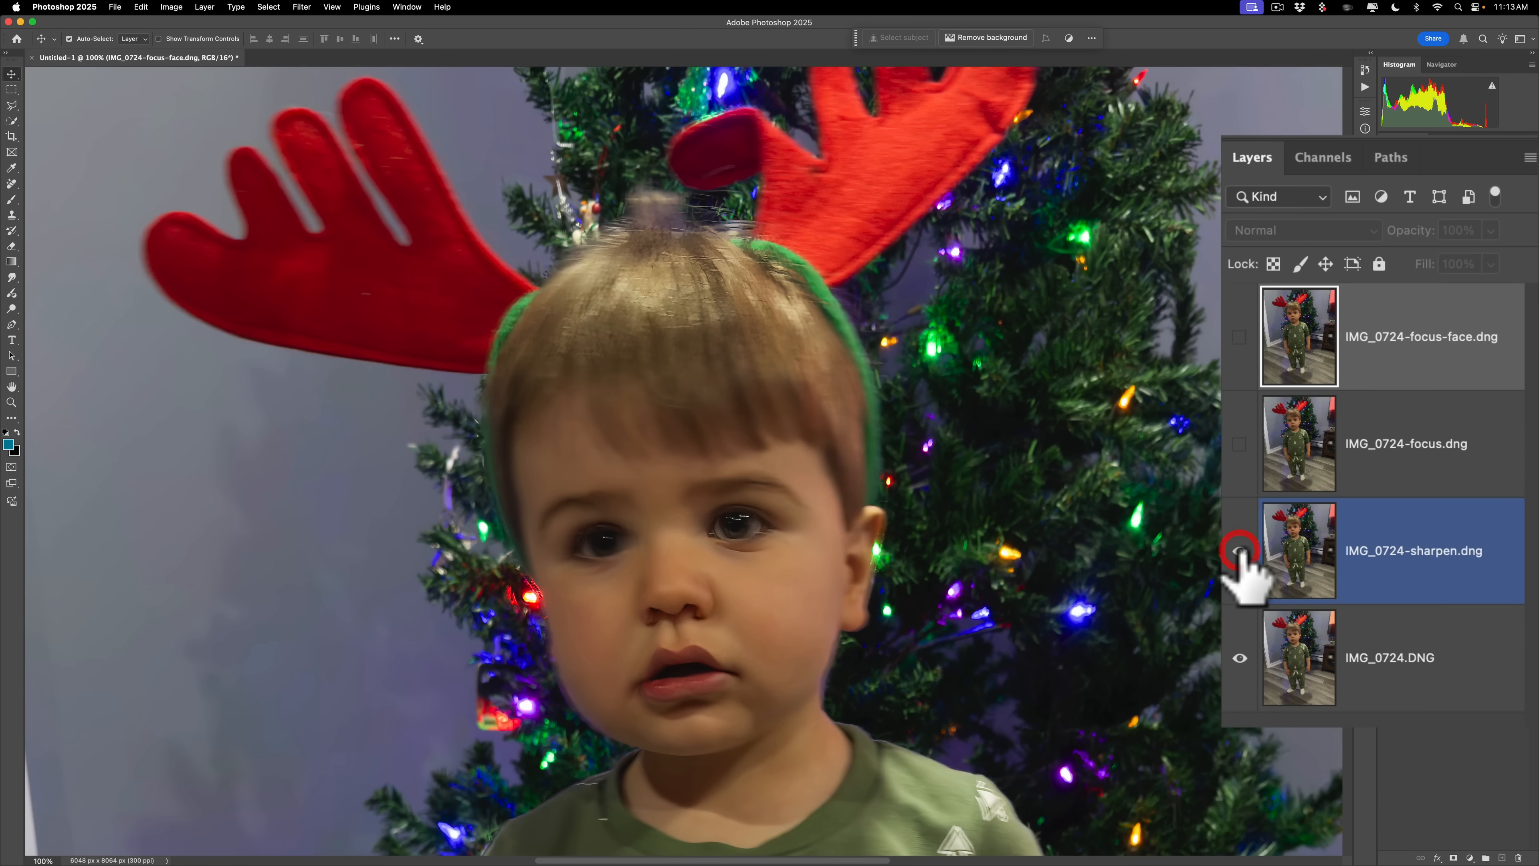
{"action": "left_click", "coordinate": [1240, 444]}
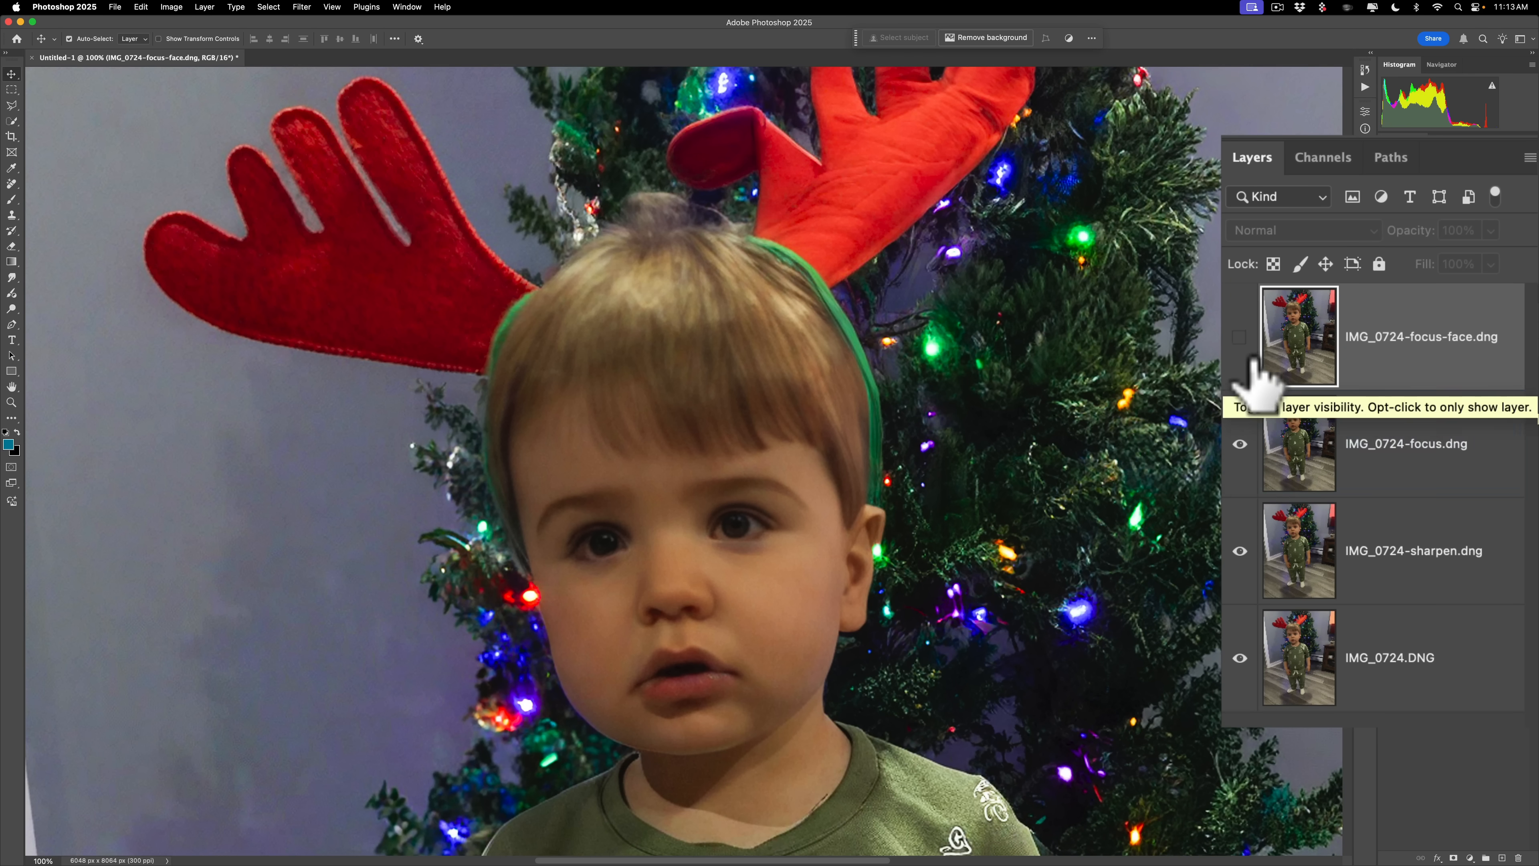
{"action": "left_click", "coordinate": [1240, 337]}
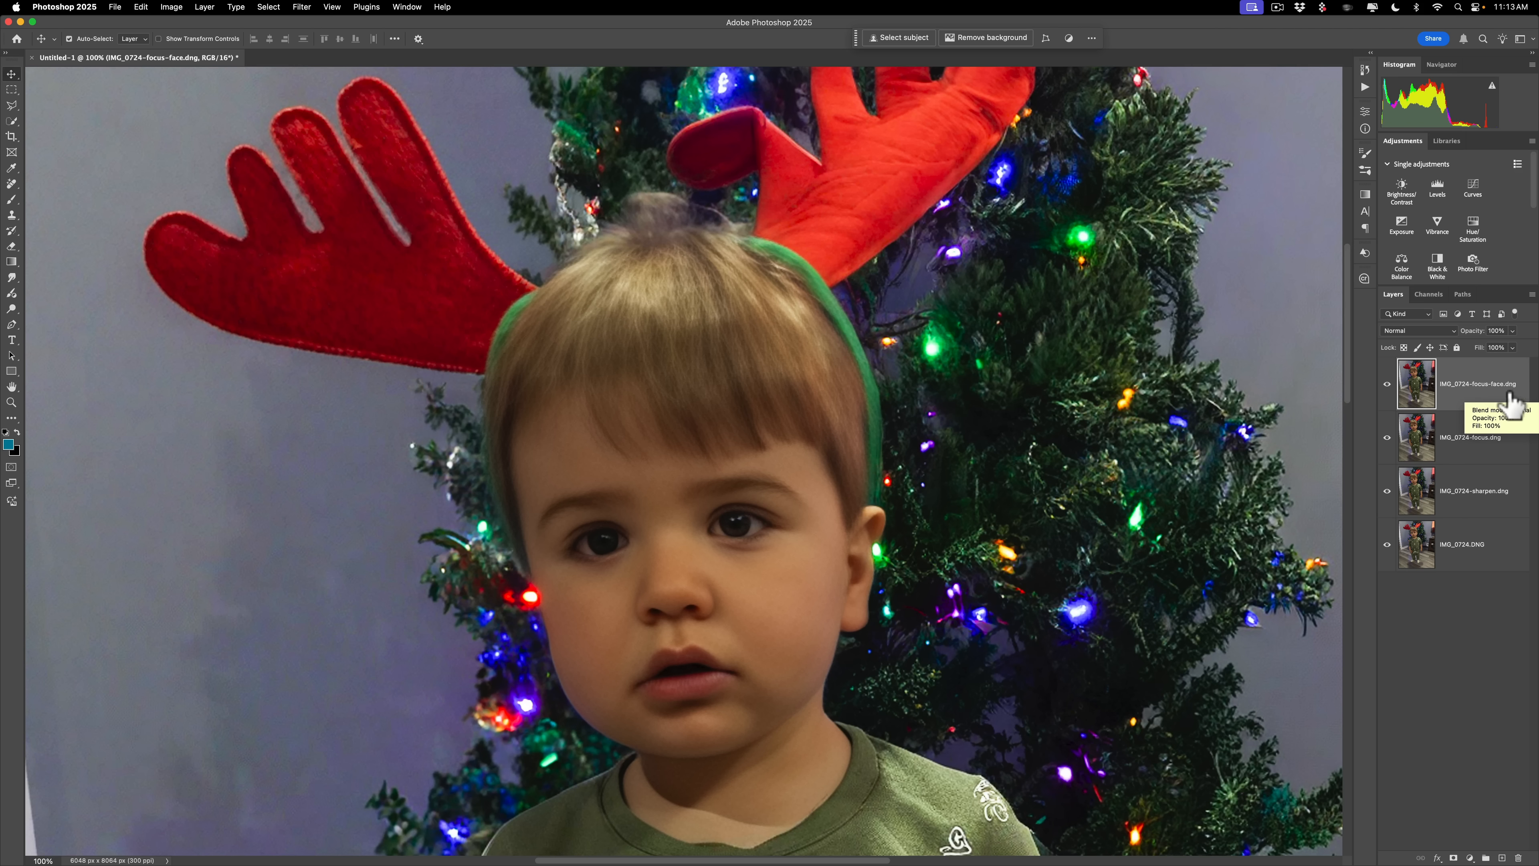
{"action": "left_click", "coordinate": [1470, 440]}
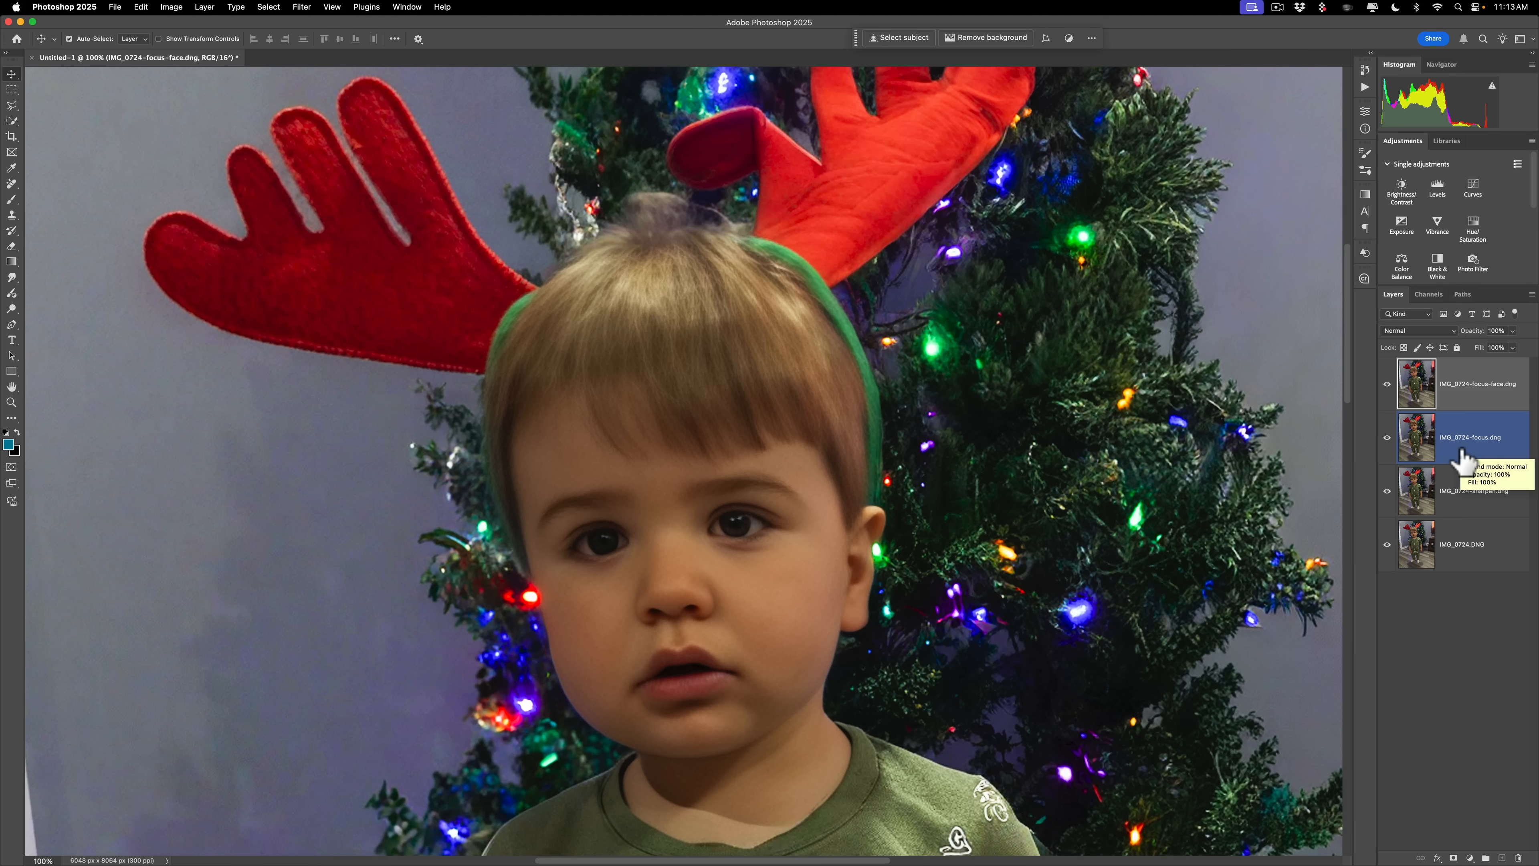
Switch to the credit plan page in the web browser and view the one-time purchase credit packs.
{"action": "key", "text": "ctrl+Right"}
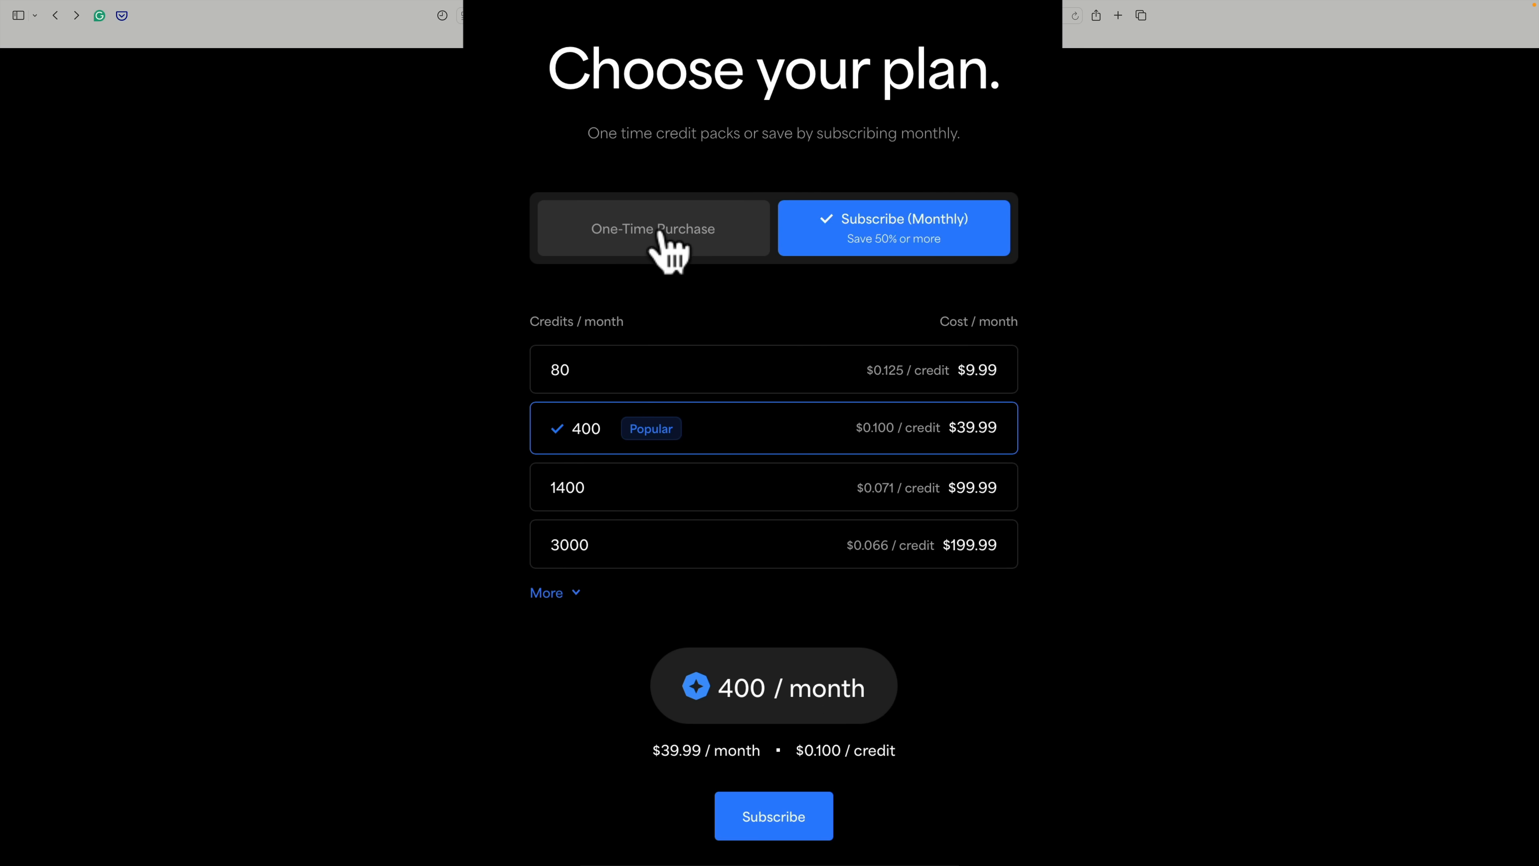
{"action": "left_click", "coordinate": [662, 233]}
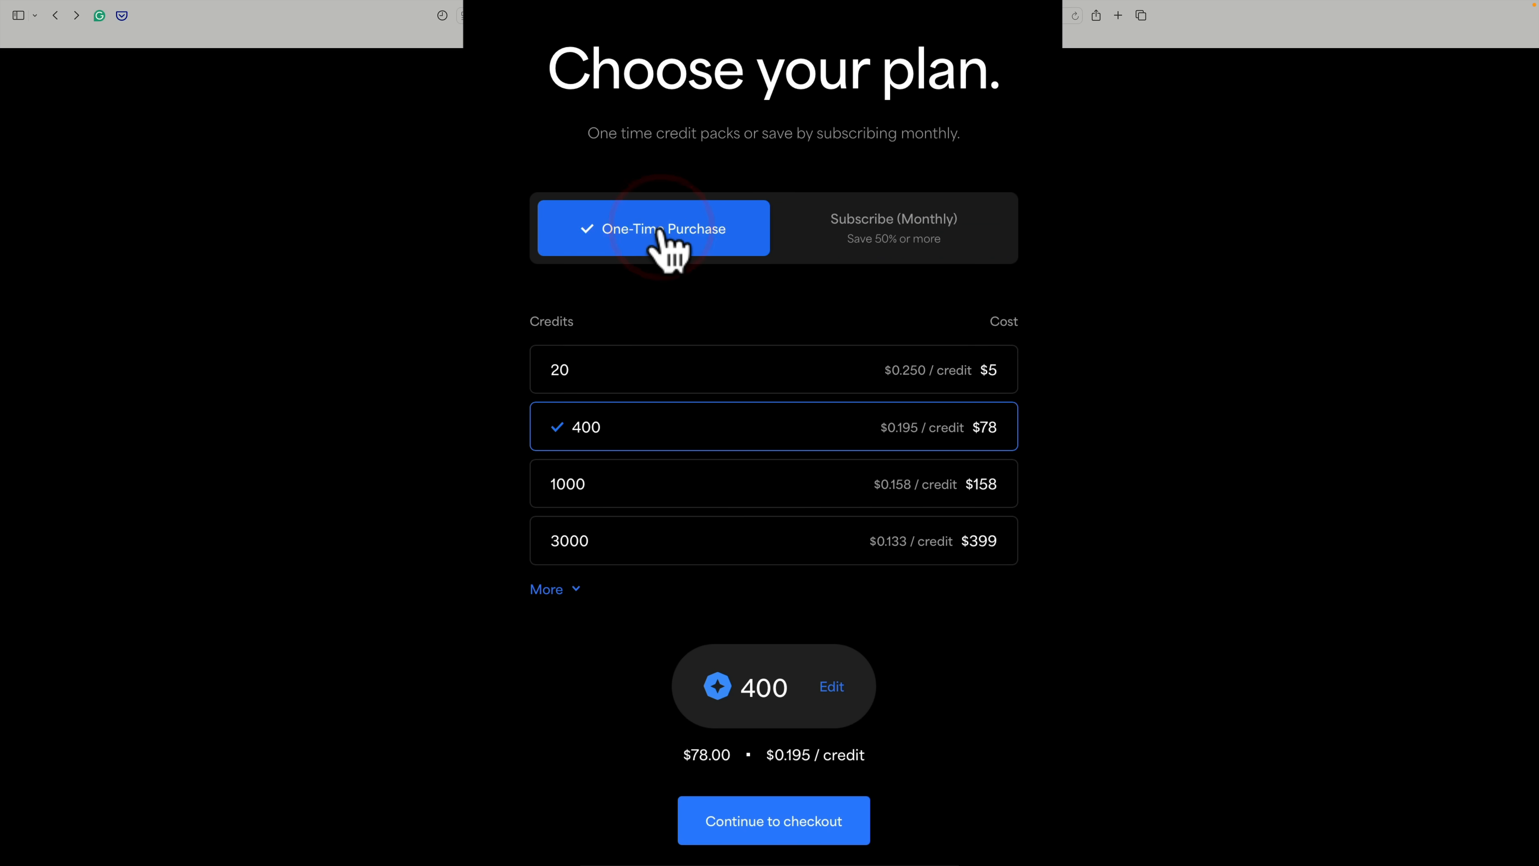